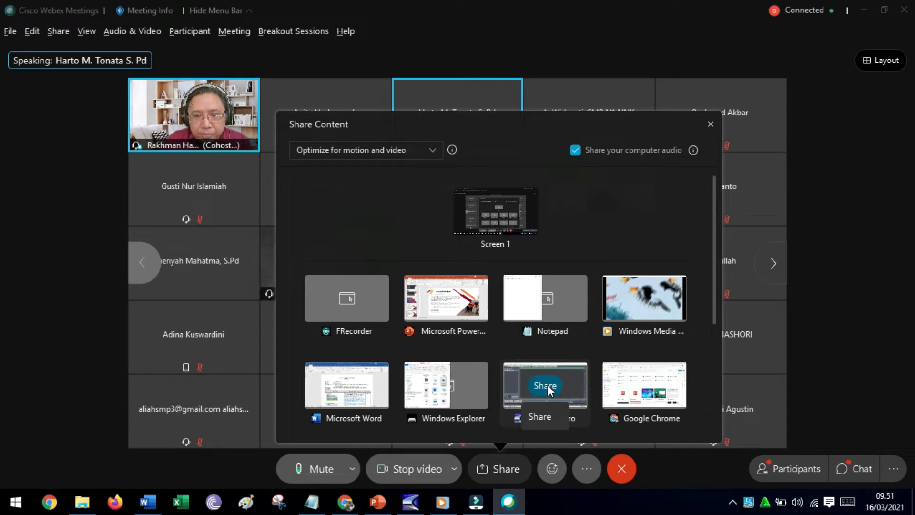
Share the Cool Edit Pro window in the Webex meeting with computer audio, and switch to Cool Edit Pro.
click(548, 385)
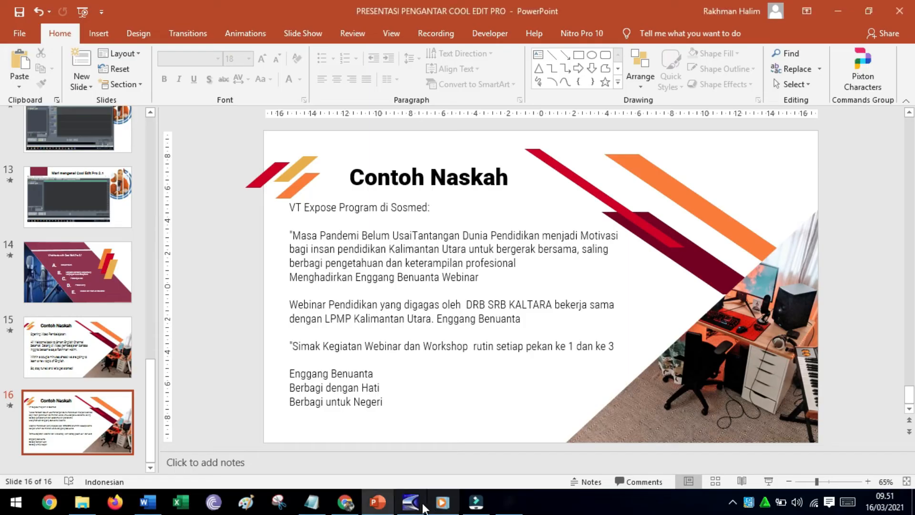
mouse_move(413, 507)
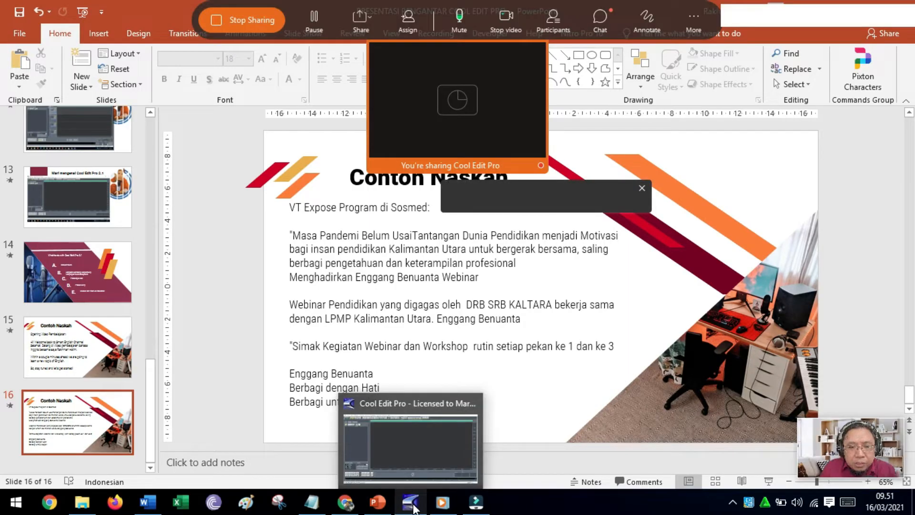
click(419, 461)
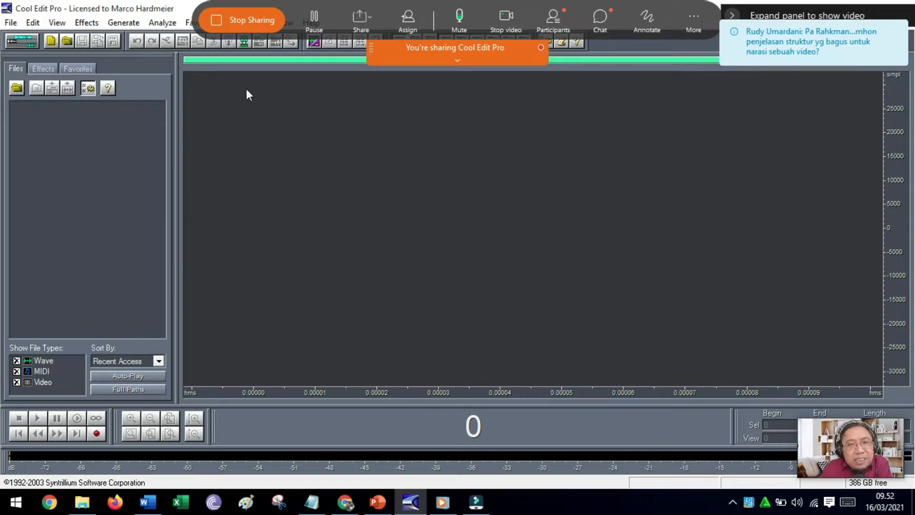
click(294, 190)
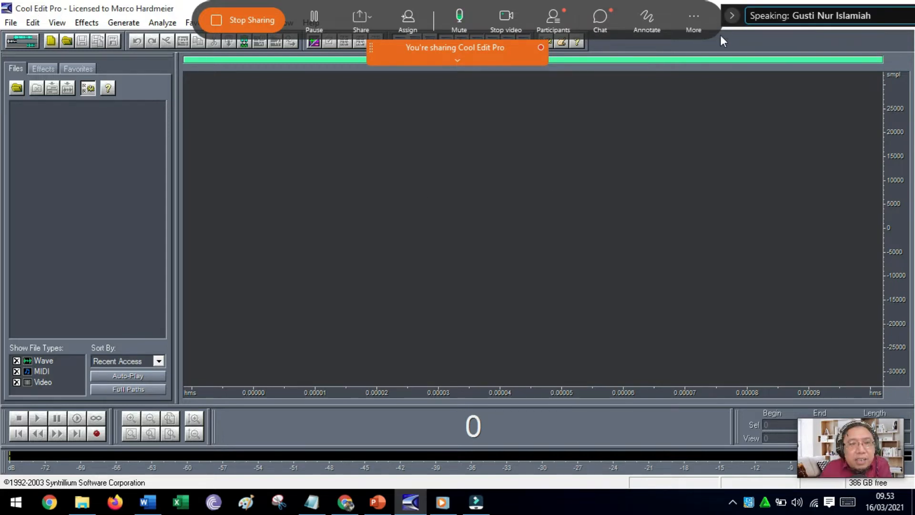
click(458, 61)
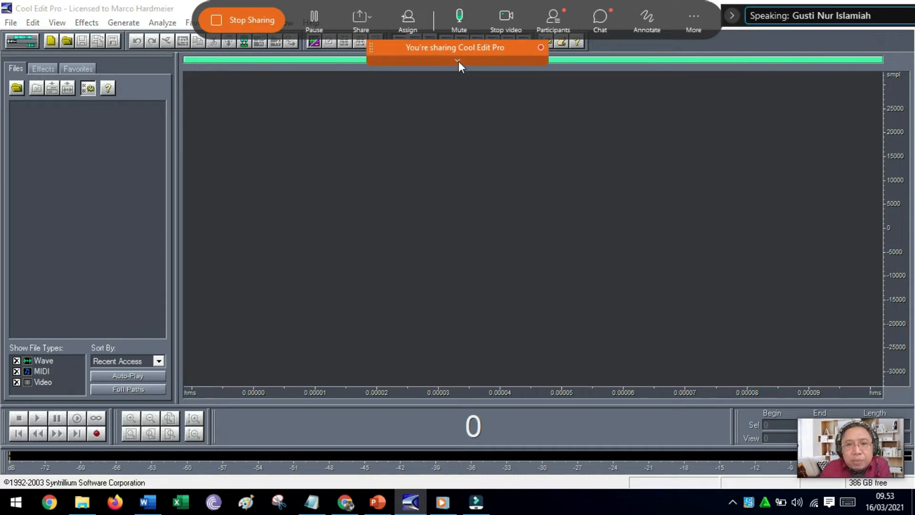
click(459, 153)
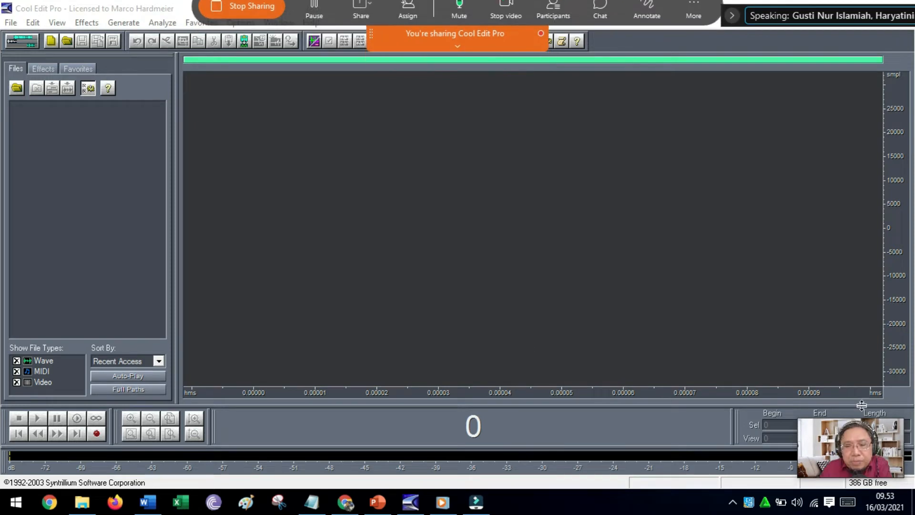
drag(861, 405, 681, 399)
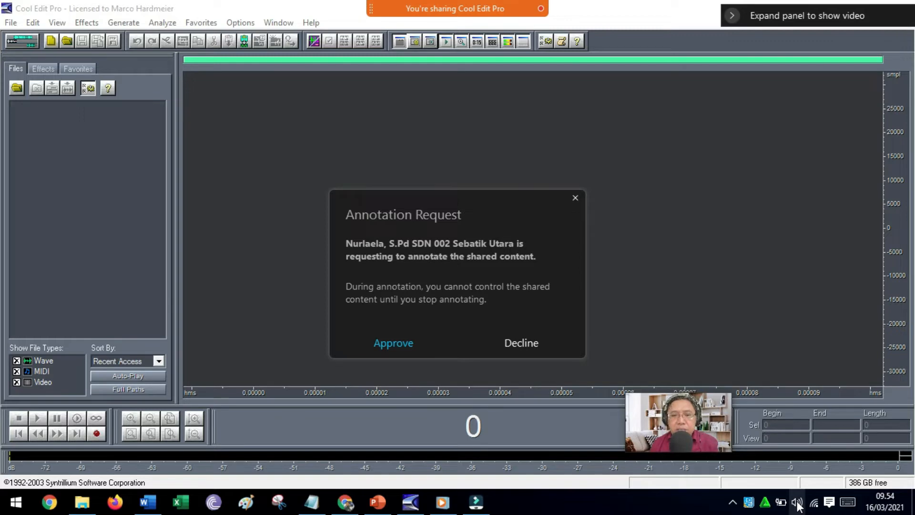
Decline the meeting participant's request to annotate the shared content.
click(575, 199)
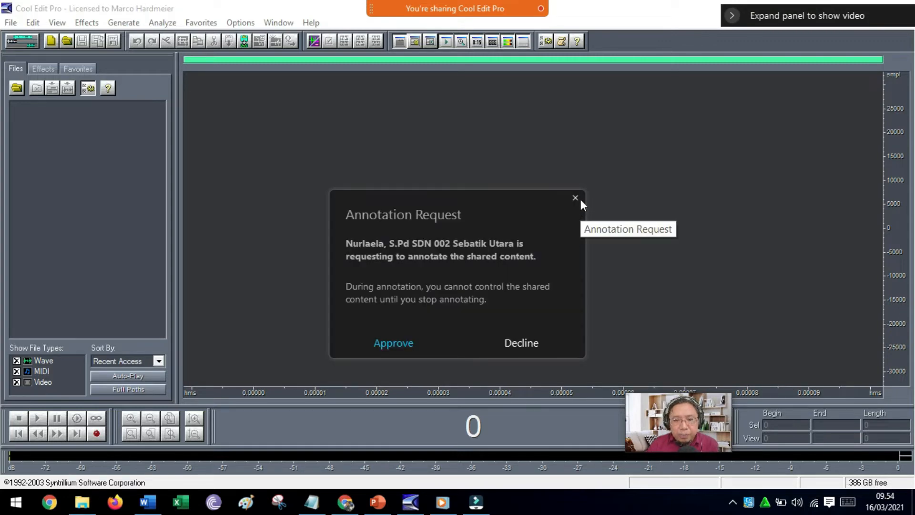
click(528, 343)
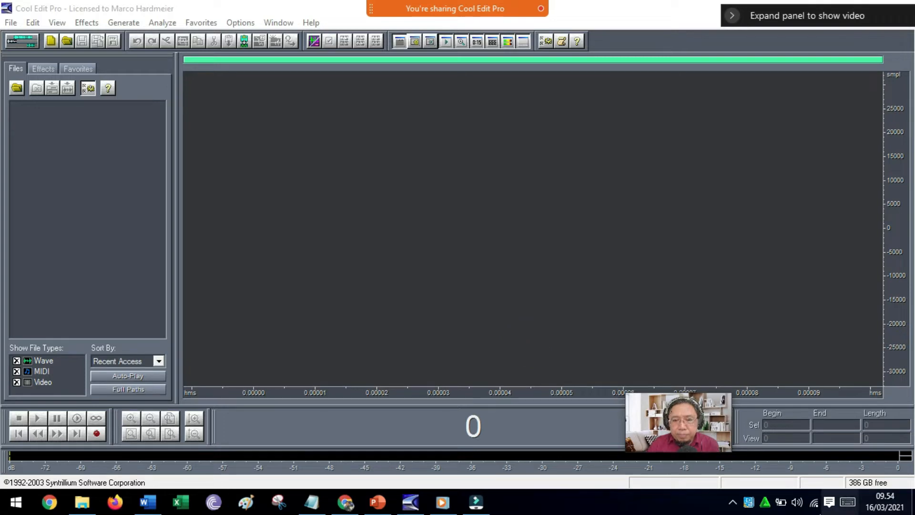
right_click(798, 502)
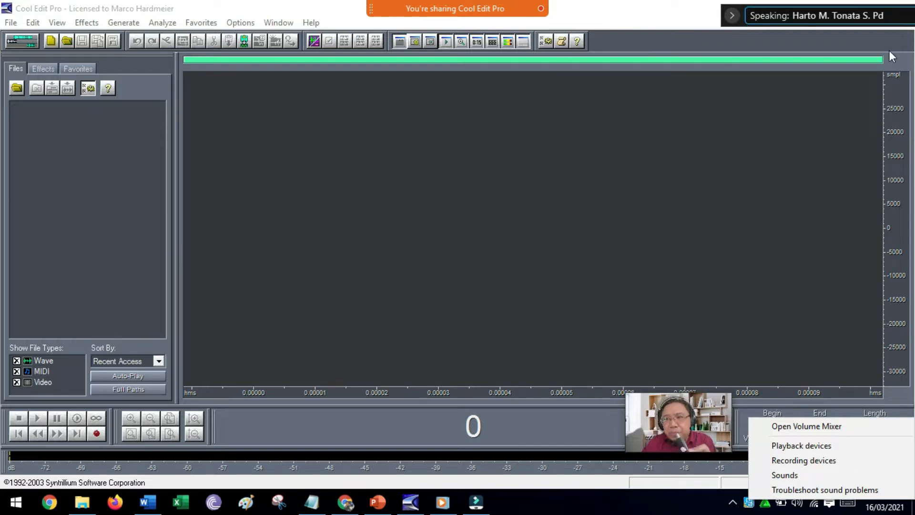
click(880, 19)
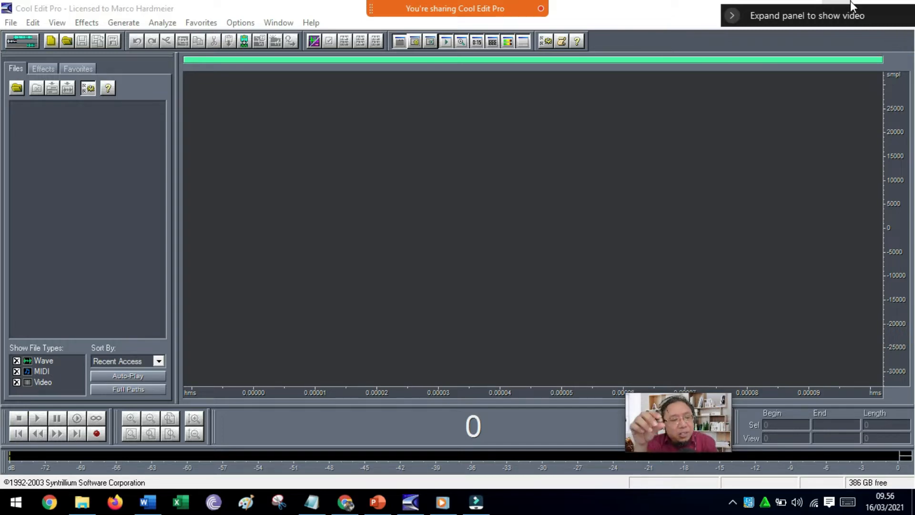
right_click(797, 502)
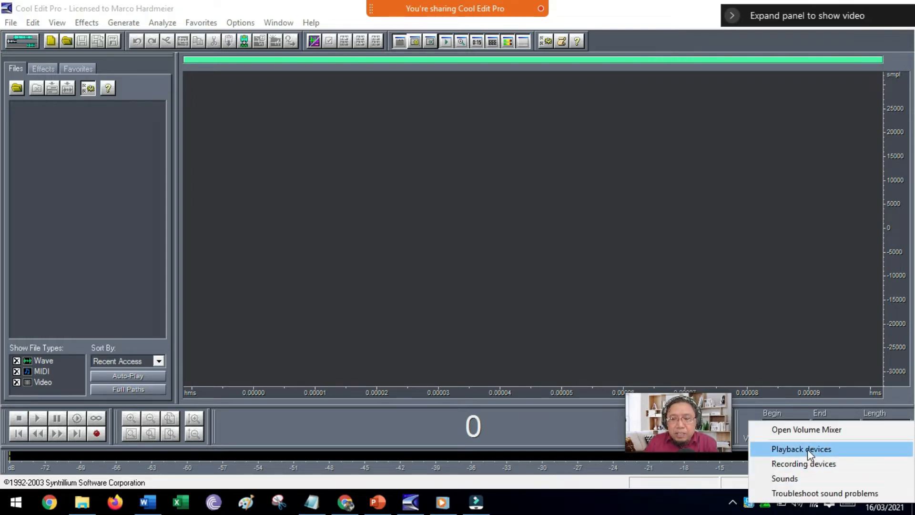
click(636, 511)
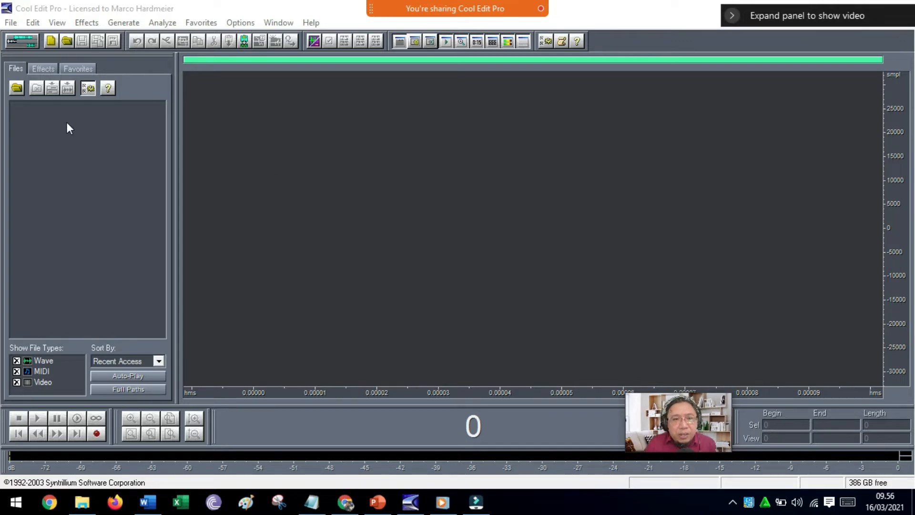
In the device properties, choose Microphone (Maono Fairy) as the Wave In device.
click(244, 25)
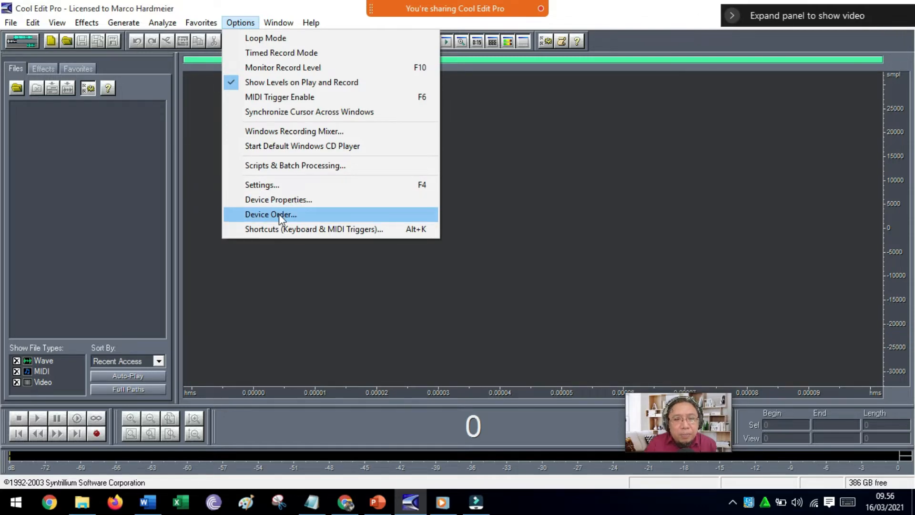
click(281, 199)
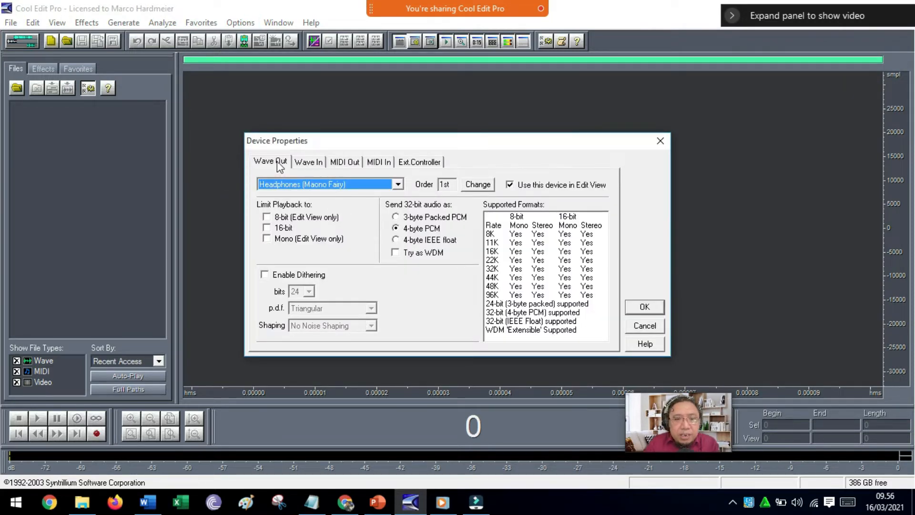
click(307, 163)
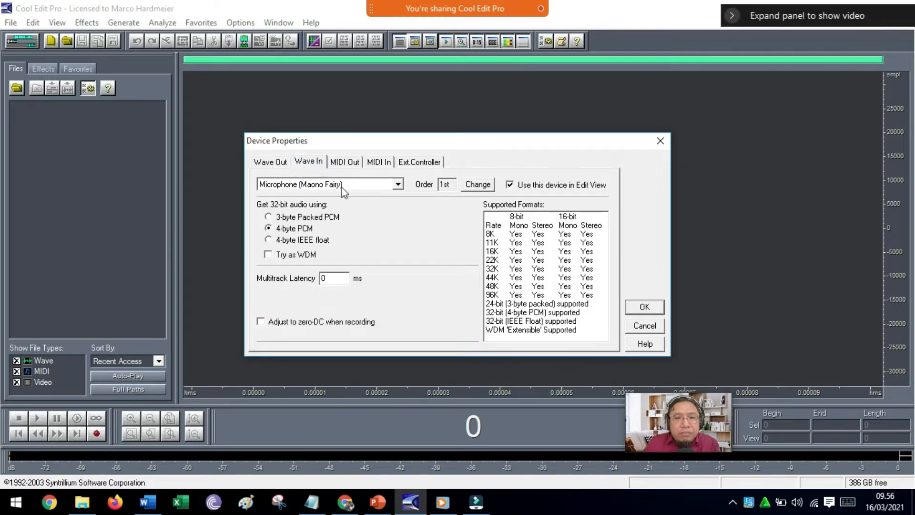
click(398, 184)
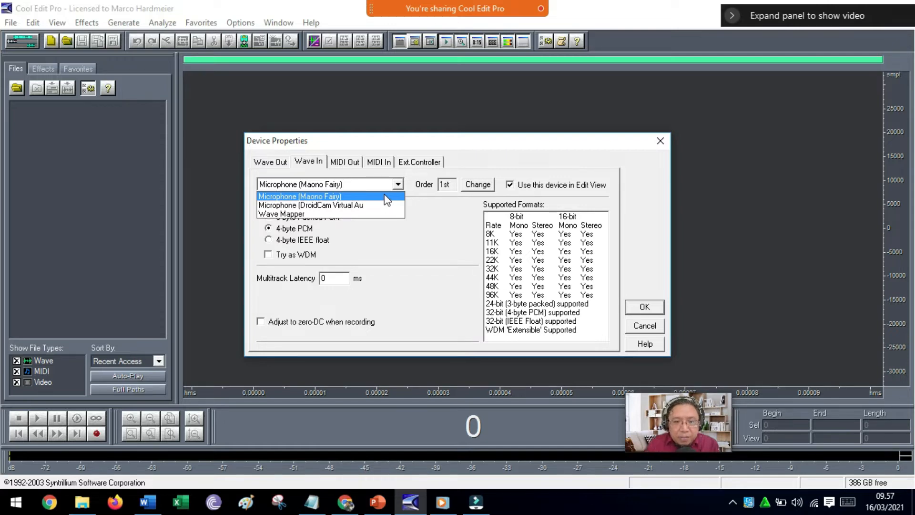
click(385, 196)
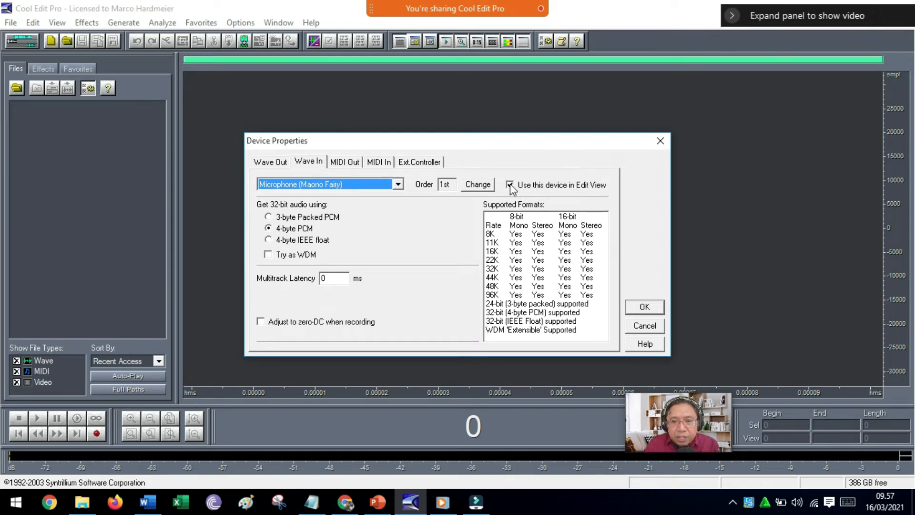
Choose Headphones (Maono Fairy) as the Wave Out device and apply the device properties.
click(275, 164)
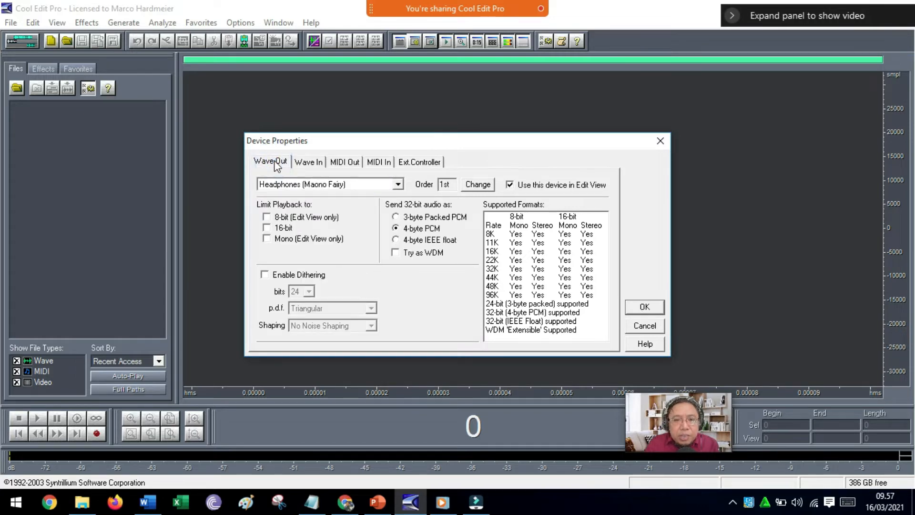
click(398, 185)
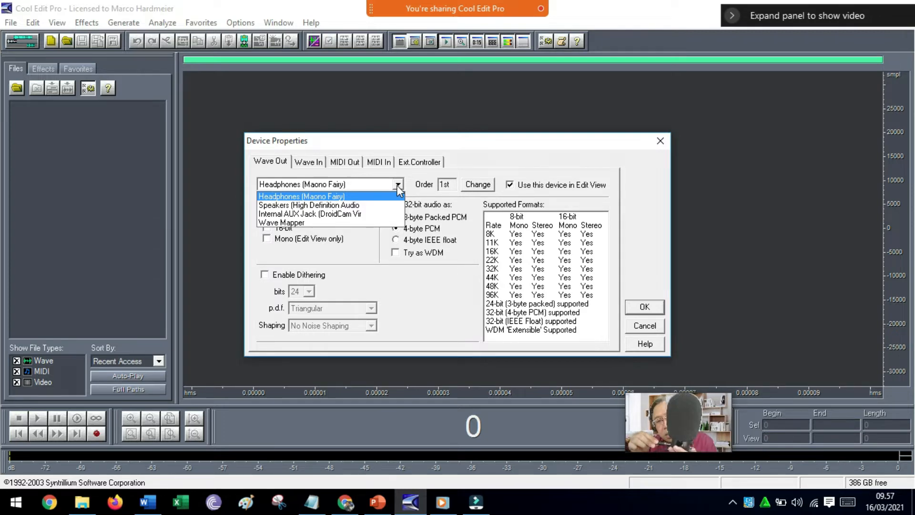
click(328, 199)
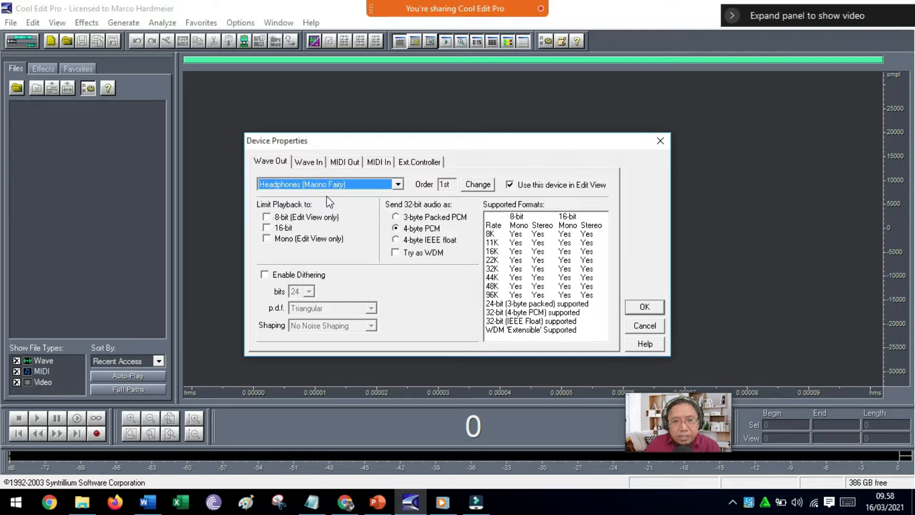
click(641, 308)
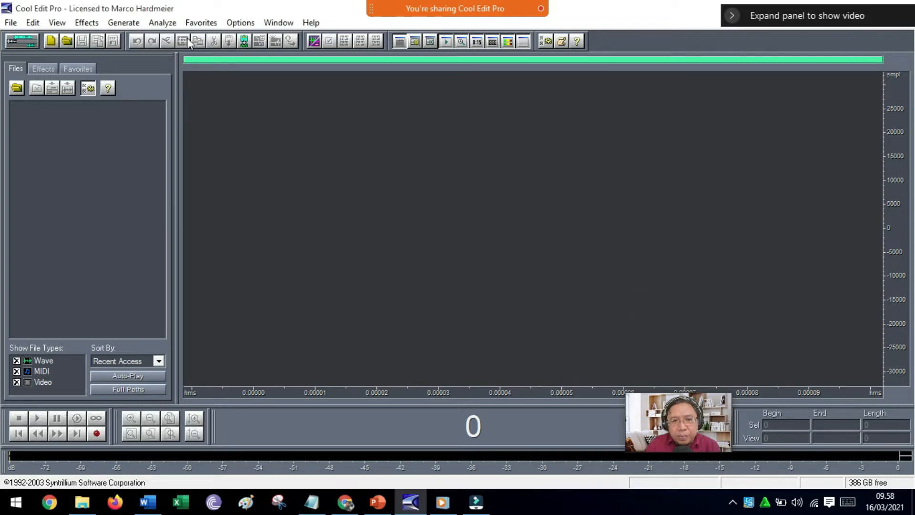
Add the High Definition Audio speakers to the multitrack playback device preference order.
click(240, 23)
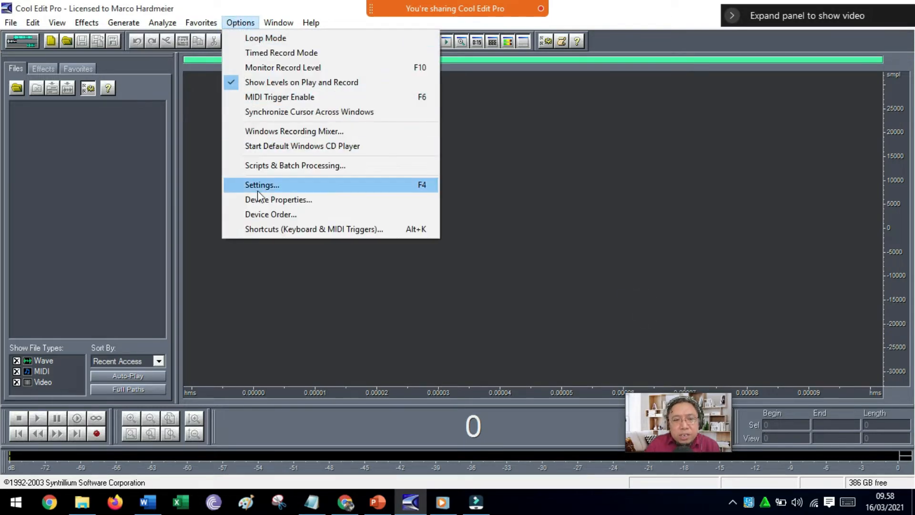
click(262, 214)
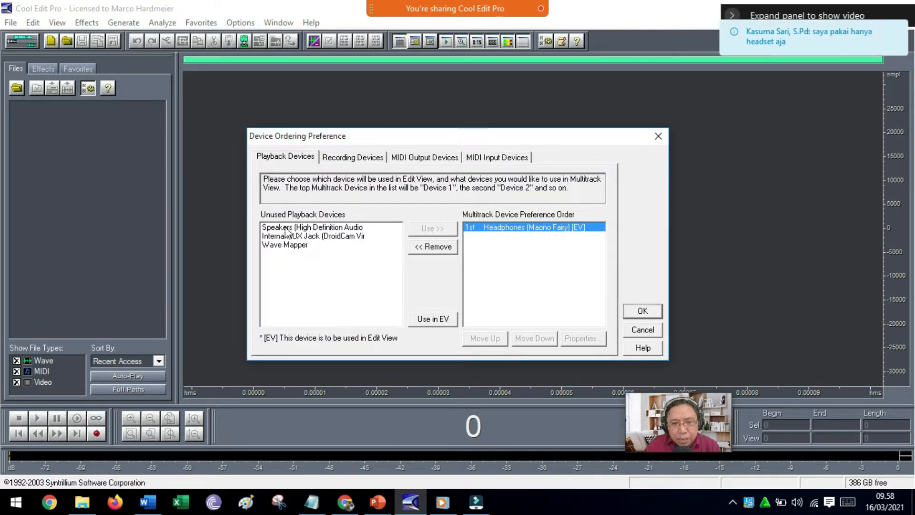
click(351, 228)
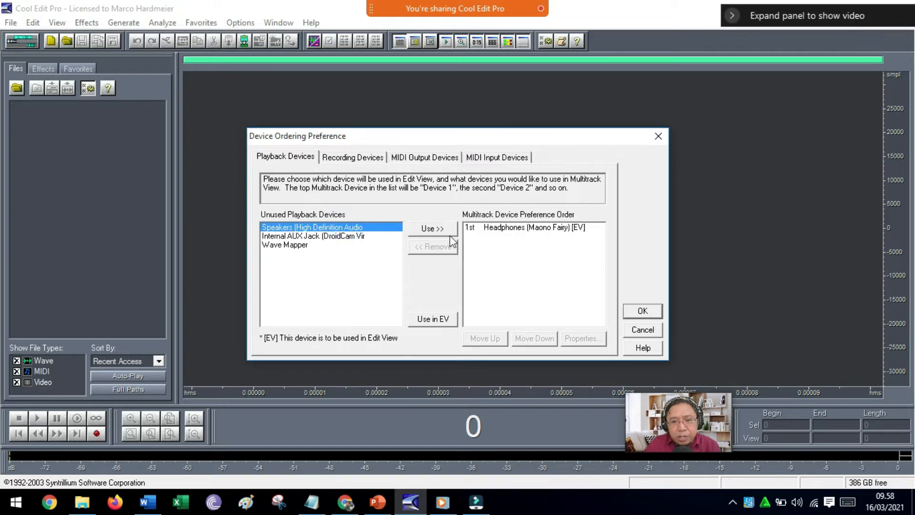
click(432, 230)
Remove the speakers from the multitrack playback order, leaving Headphones (Maono Fairy) in use, and apply the device order.
click(507, 236)
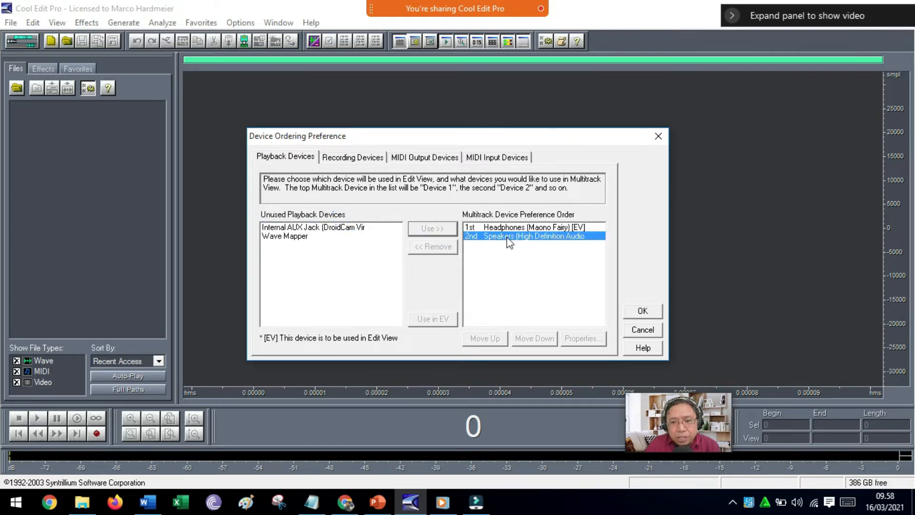
click(434, 246)
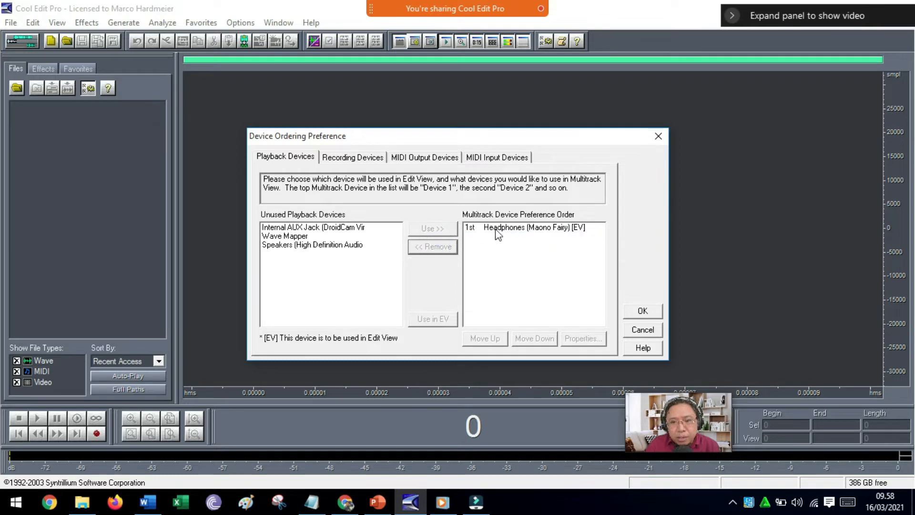
click(496, 230)
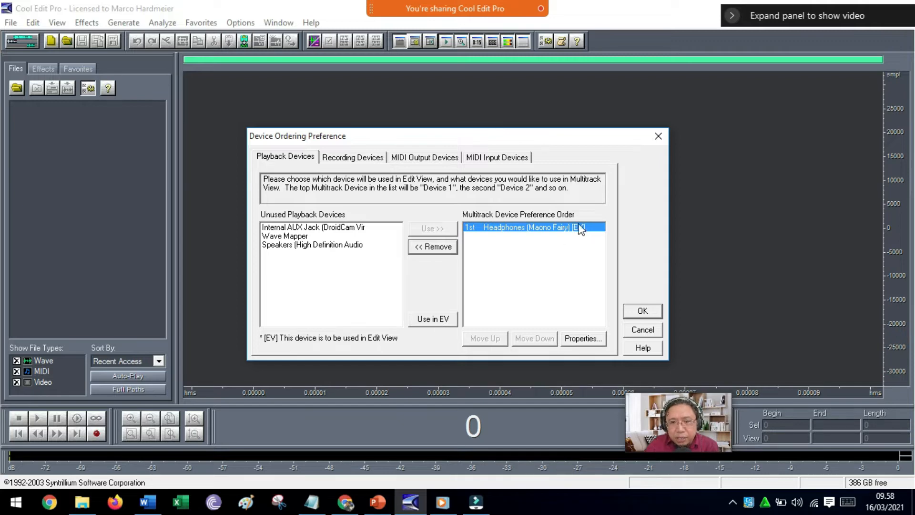
click(639, 315)
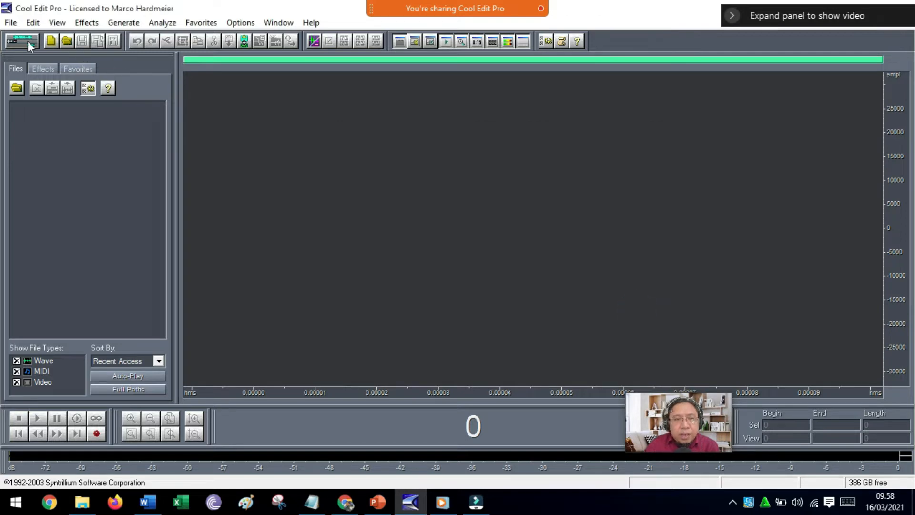
Check the playback and recording device preference orders, dismiss the audio test prompt, and accept the device order.
click(240, 23)
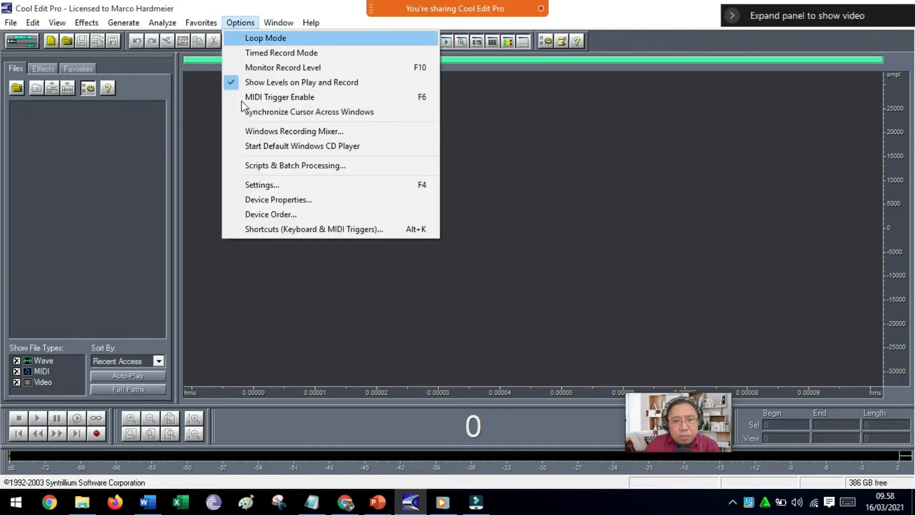
click(271, 216)
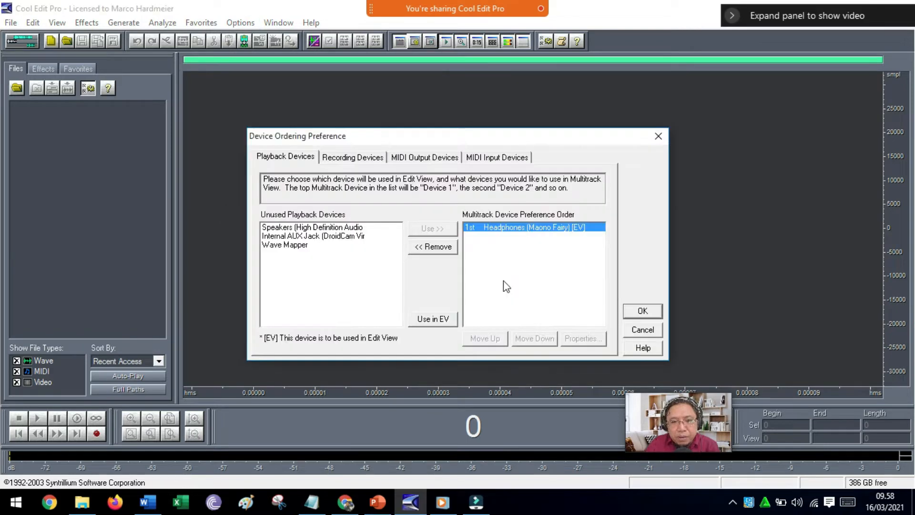
click(370, 159)
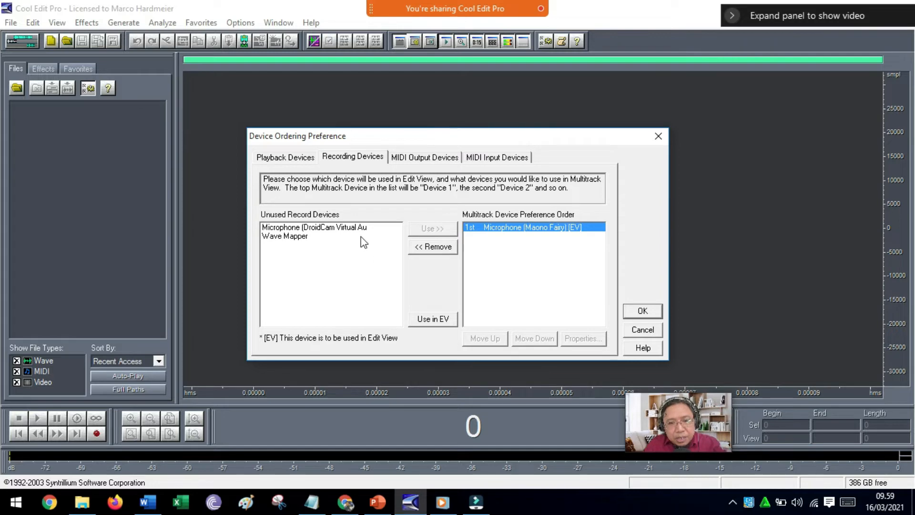
click(300, 158)
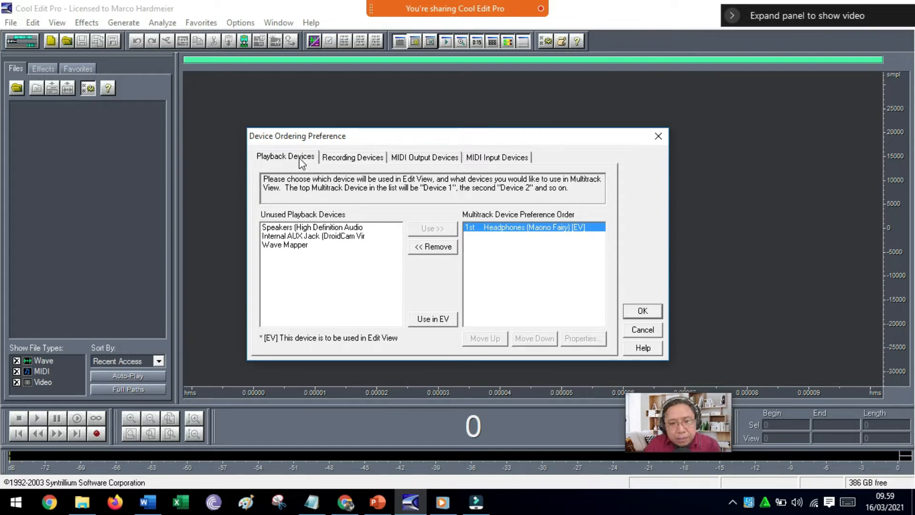
click(340, 159)
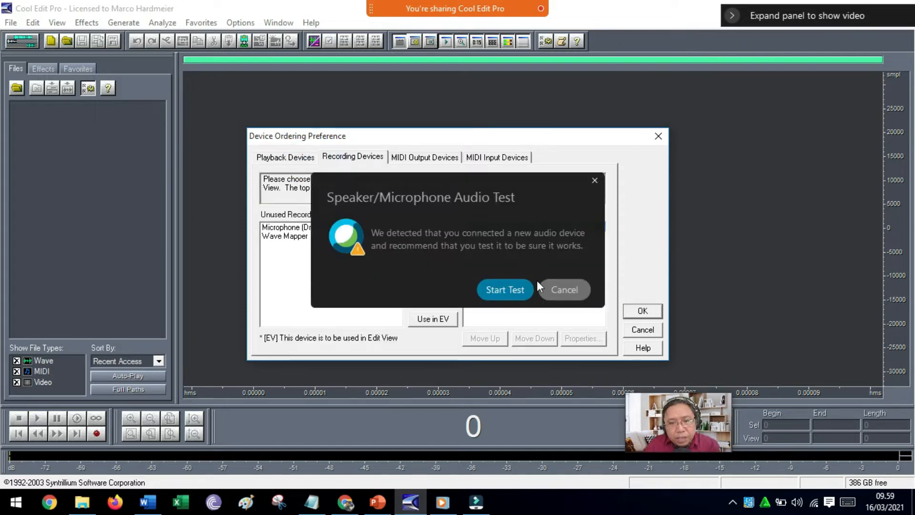
click(595, 180)
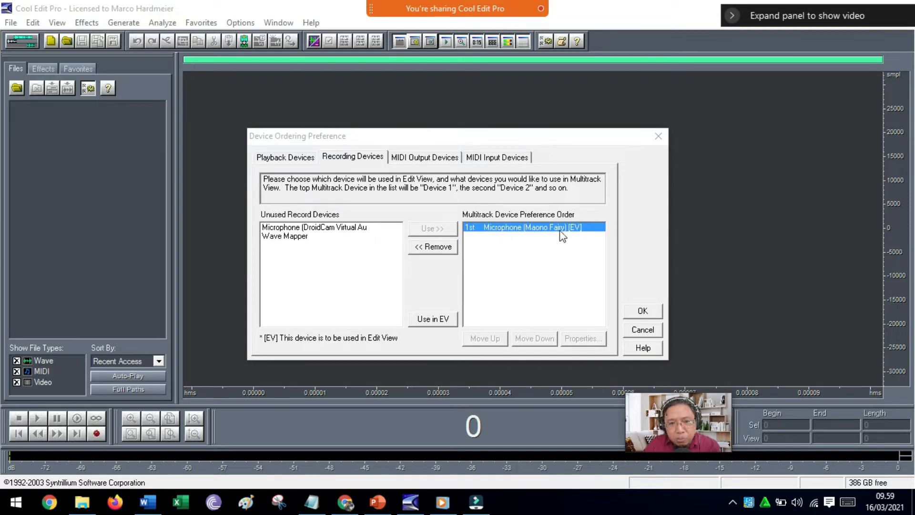
click(643, 312)
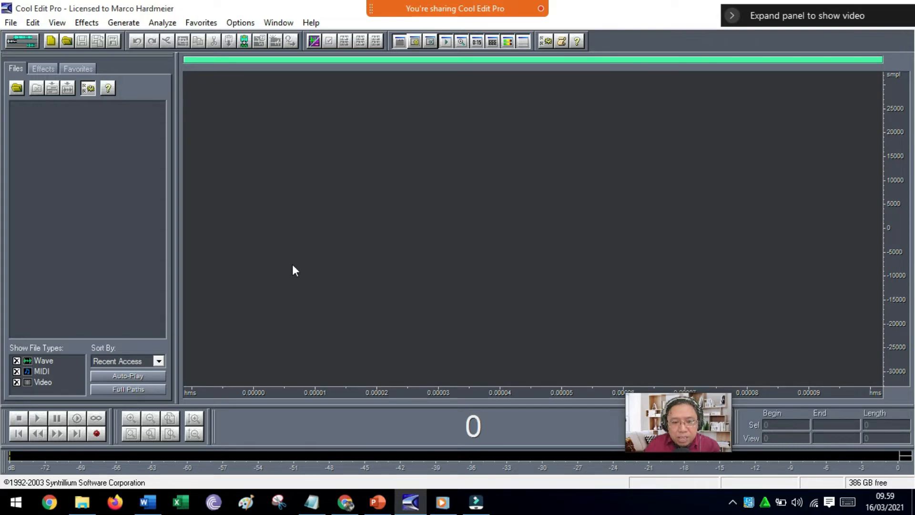
Record about 10 seconds of voice in a new 48000 Hz, 16-bit stereo waveform and play it back from 0:00.610.
click(96, 435)
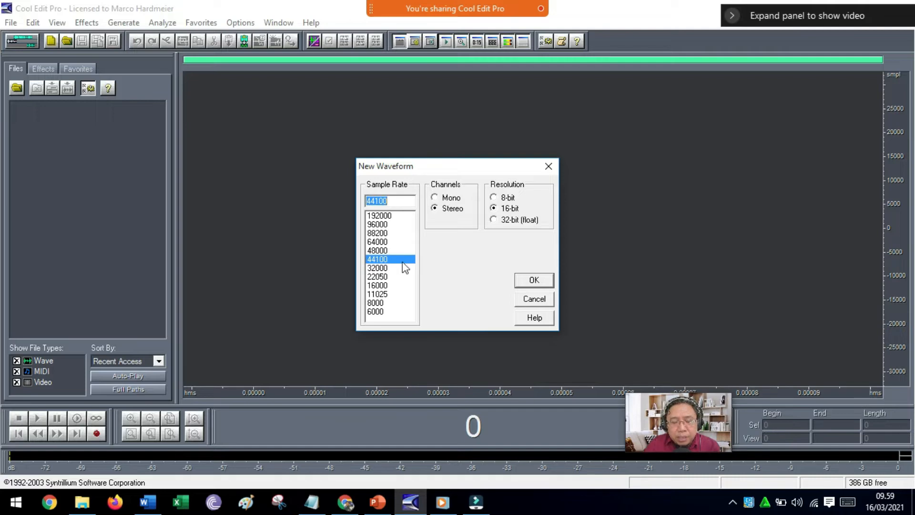
click(378, 251)
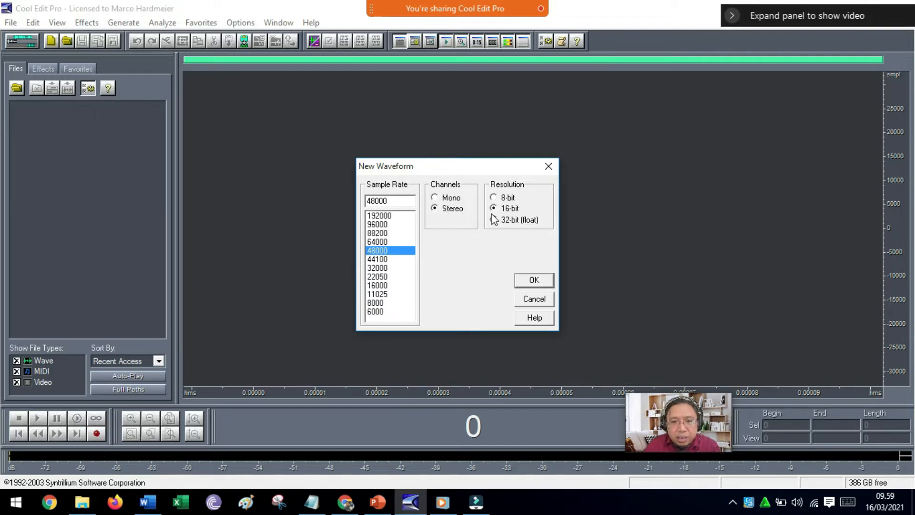
click(532, 280)
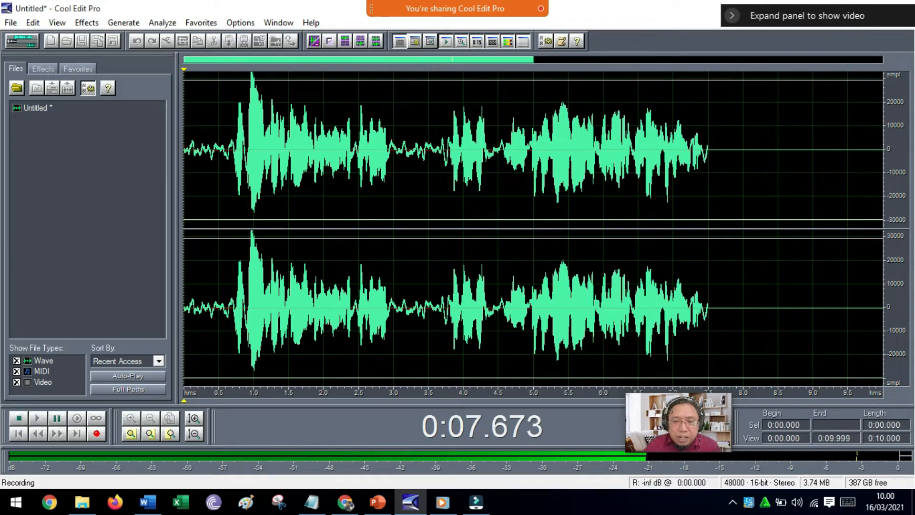
click(19, 418)
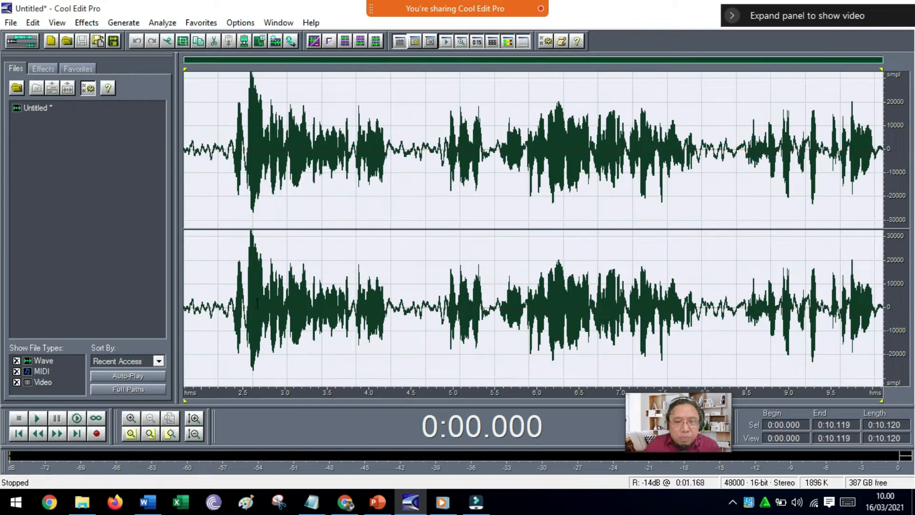
click(226, 304)
click(36, 419)
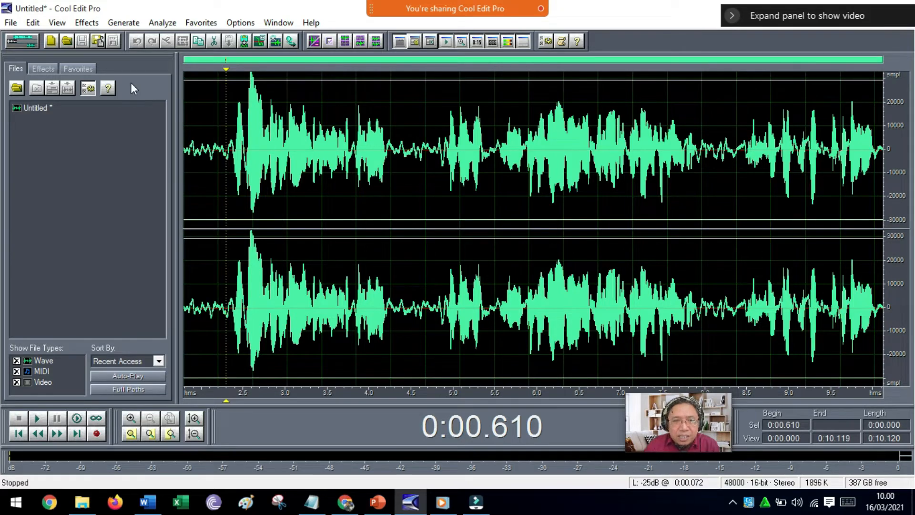
Begin saving the recording as an MP3 and set the encoder to 192 Kbps, 48000 Hz, Stereo at constant bitrate.
click(14, 22)
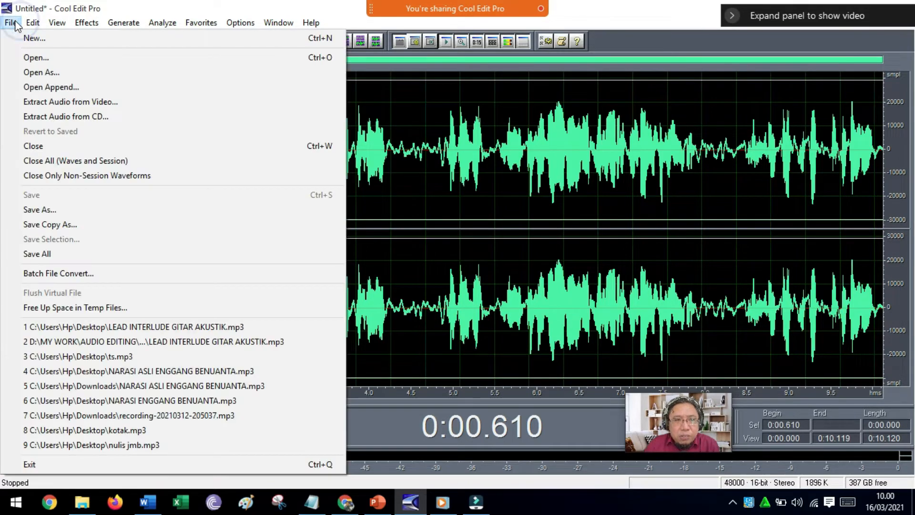
click(30, 211)
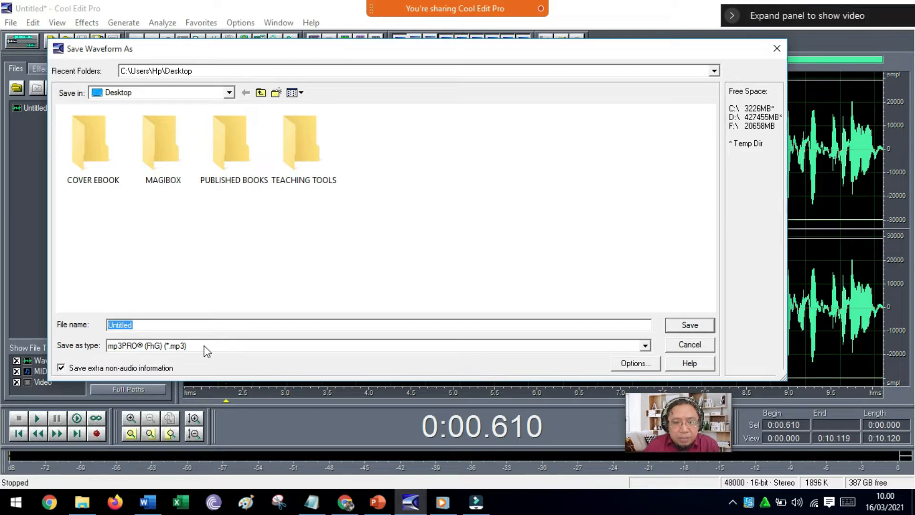
click(628, 364)
click(628, 364)
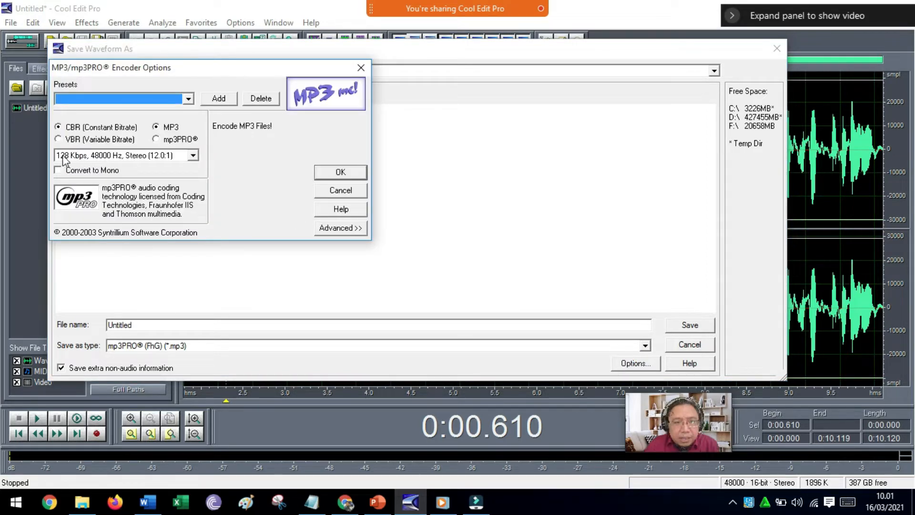
click(193, 156)
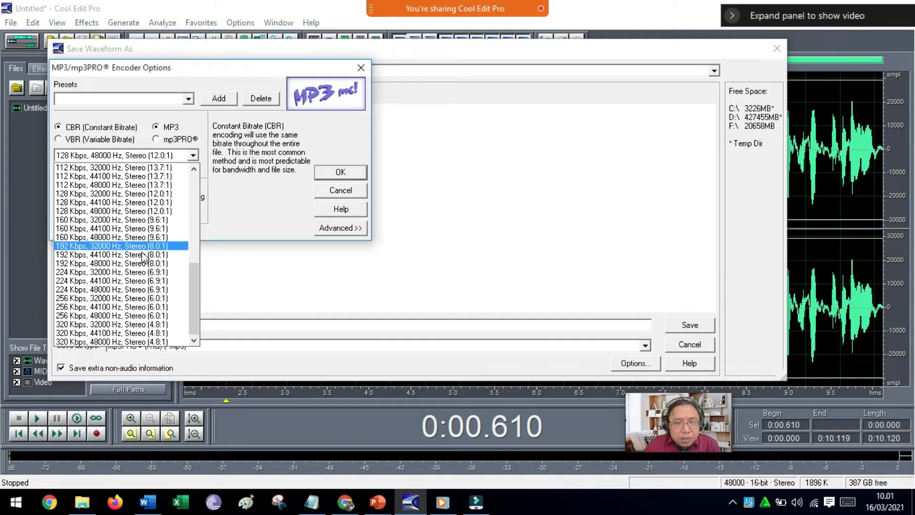
click(95, 264)
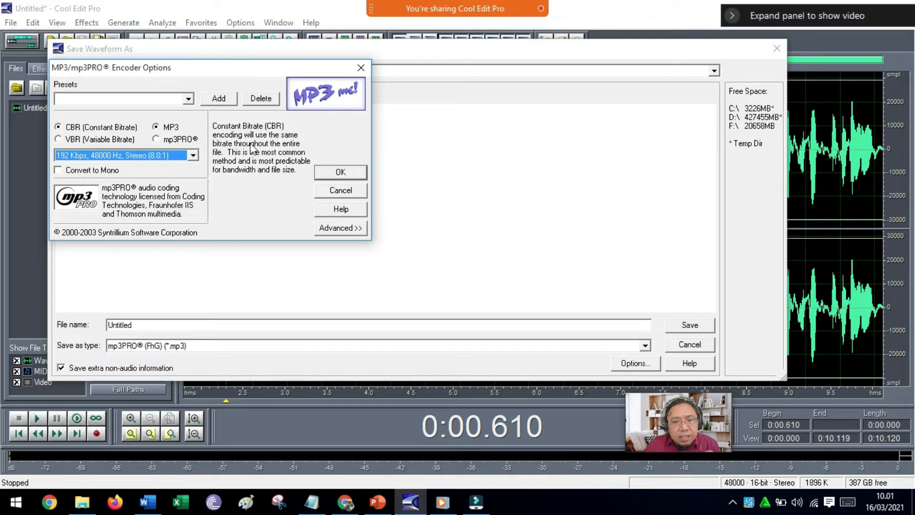
click(193, 155)
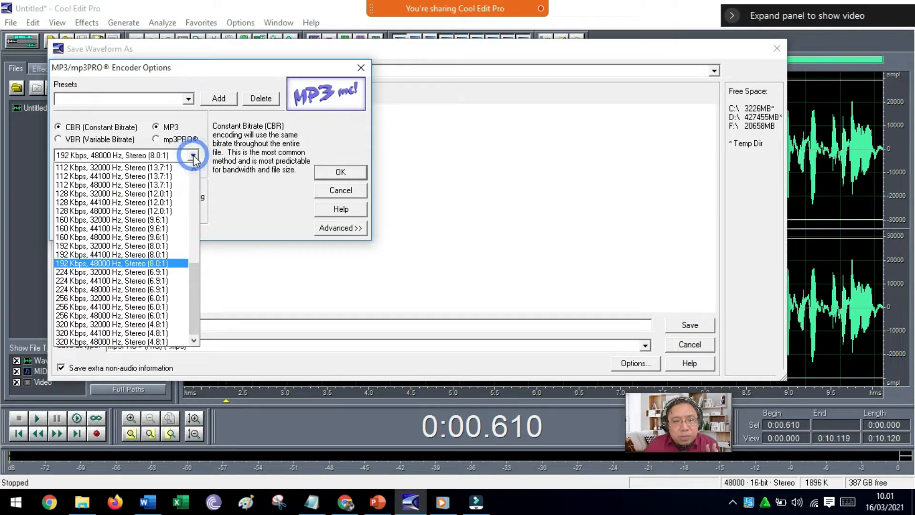
click(106, 264)
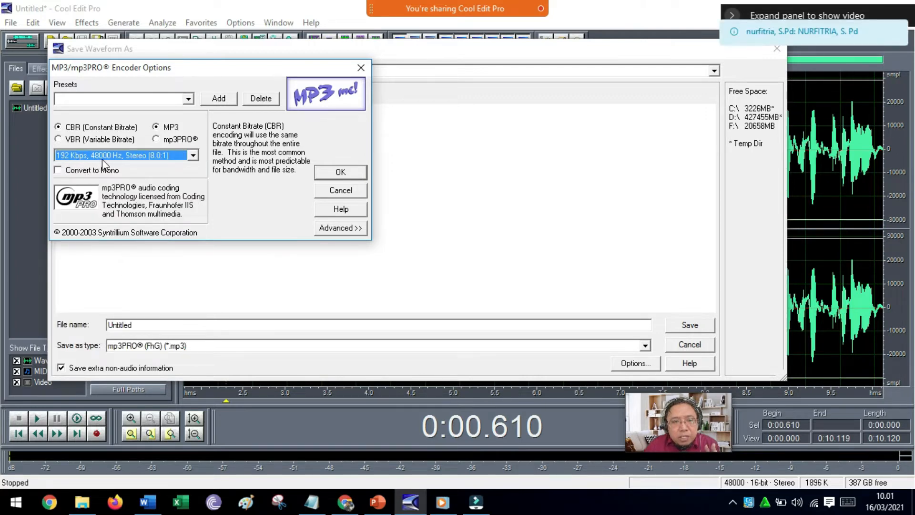
click(338, 172)
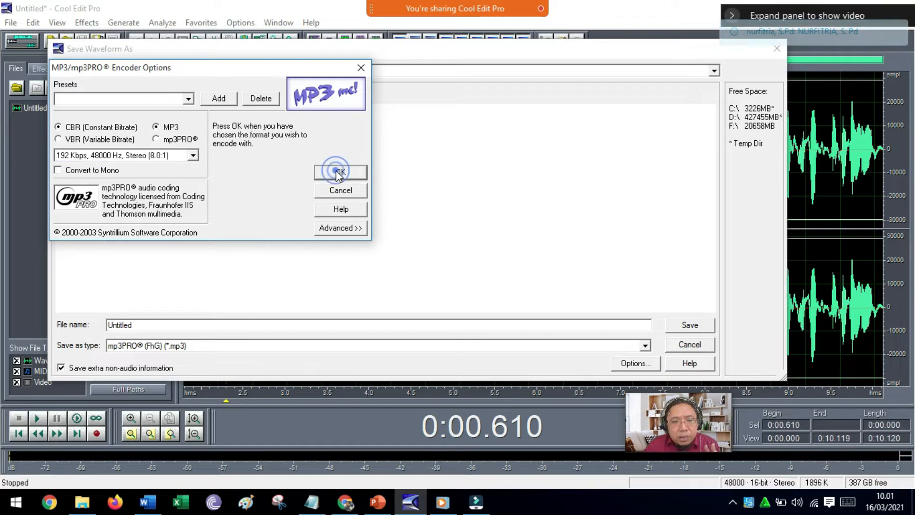
Save the recording to the Desktop under the name uji suara and close the file.
drag(144, 324, 95, 324)
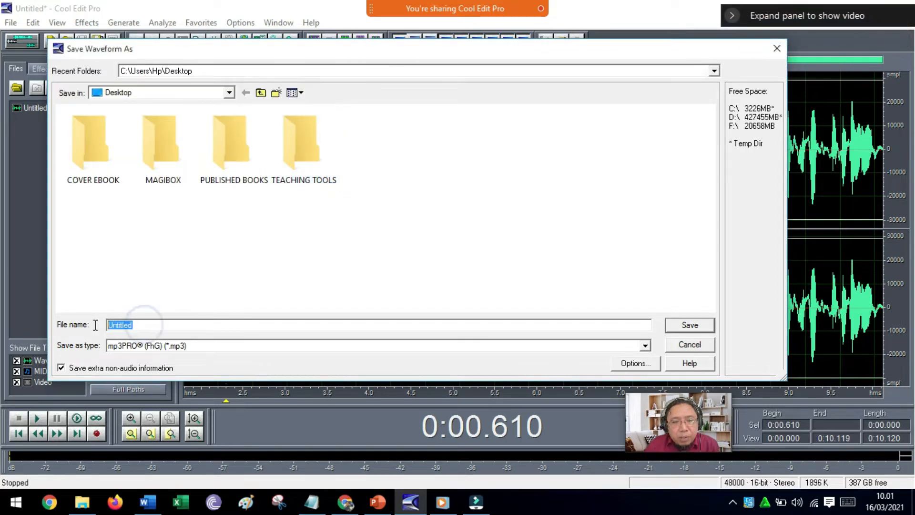
text(uji )
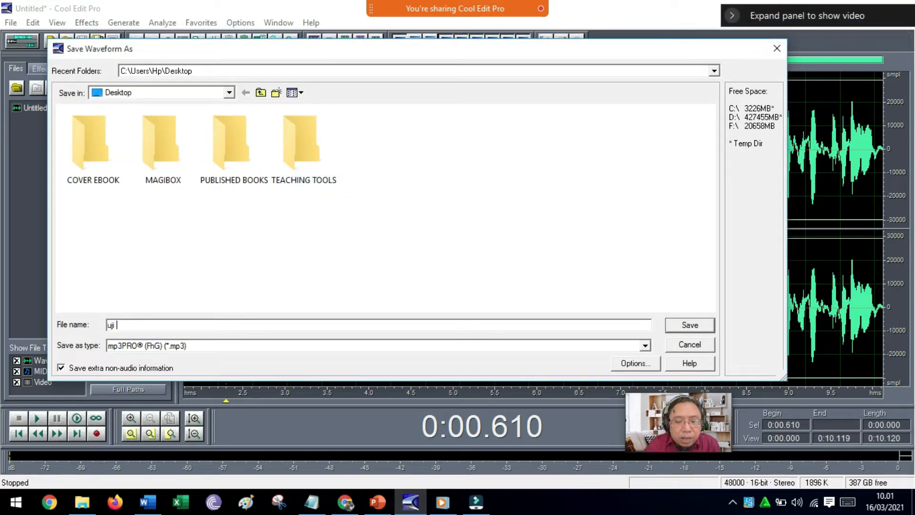
text(suara)
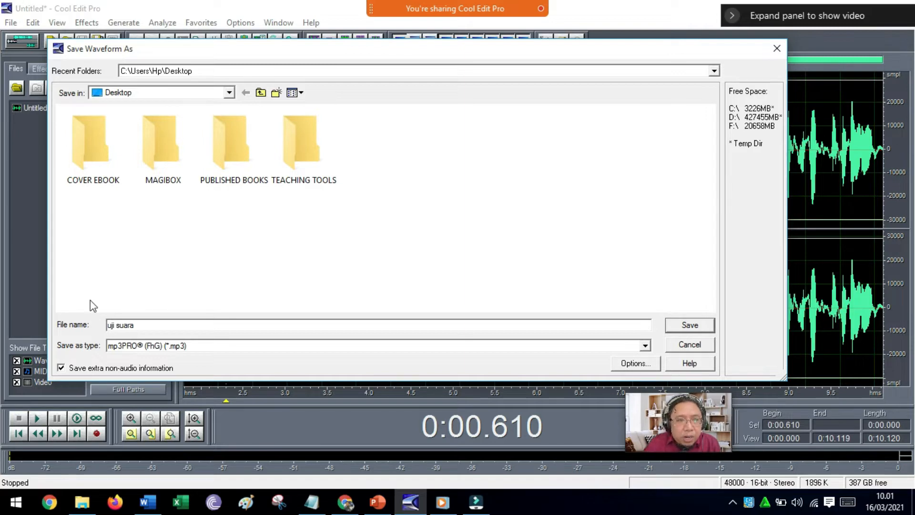
click(703, 325)
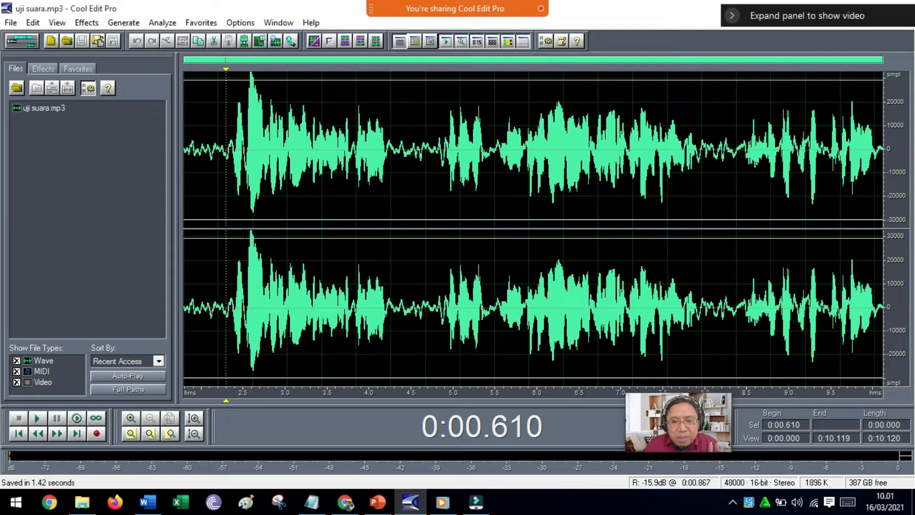
click(38, 107)
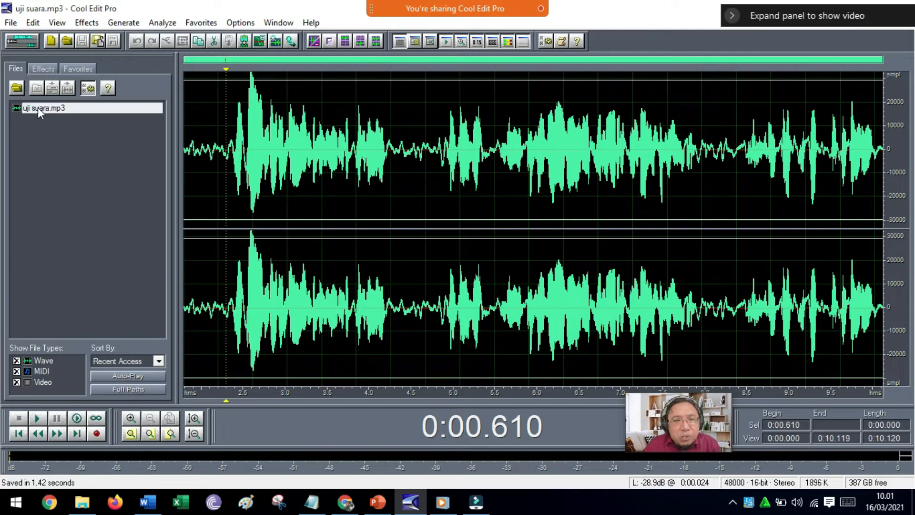
key(ctrl+w)
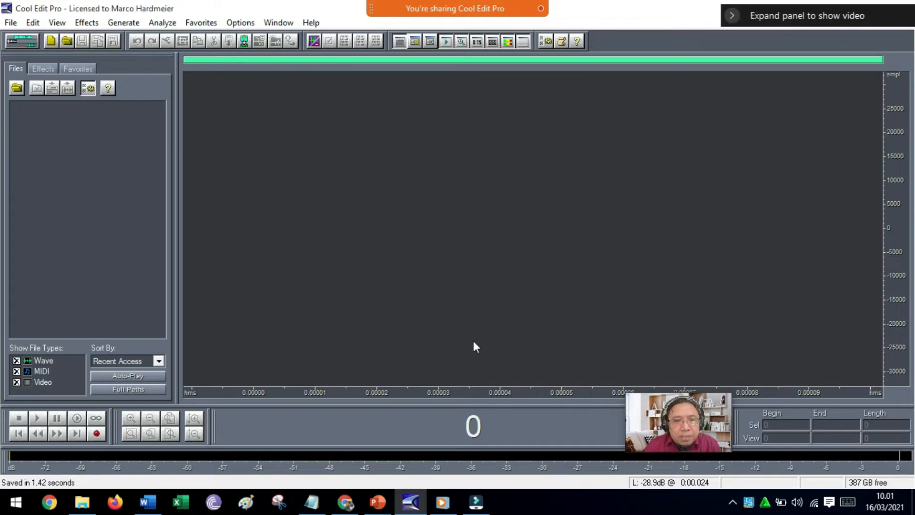
Switch to the multitrack view and look through the available tracks, returning to Track 1.
click(16, 42)
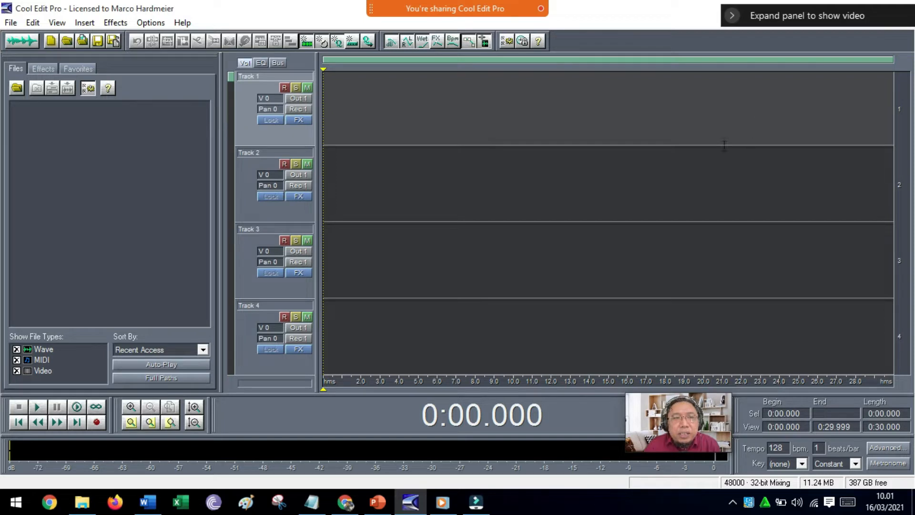
scroll(527, 276, down, 4)
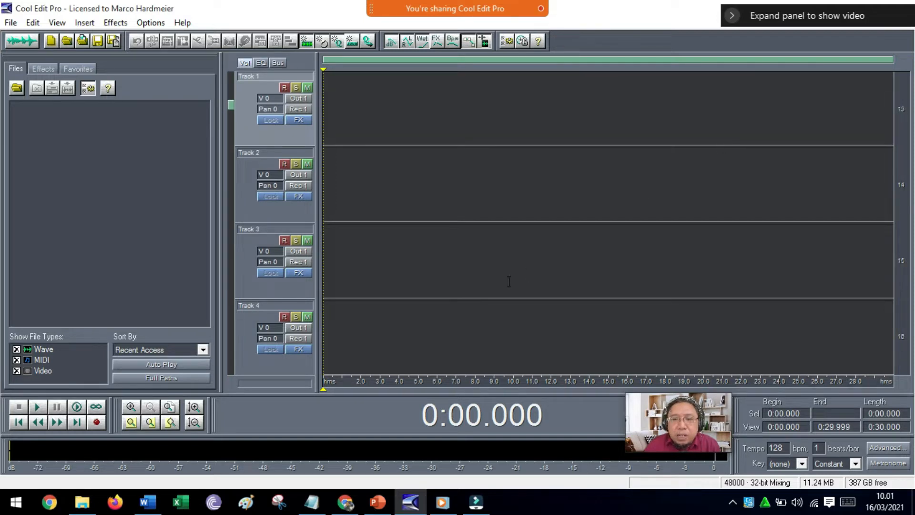
scroll(509, 281, down, 5)
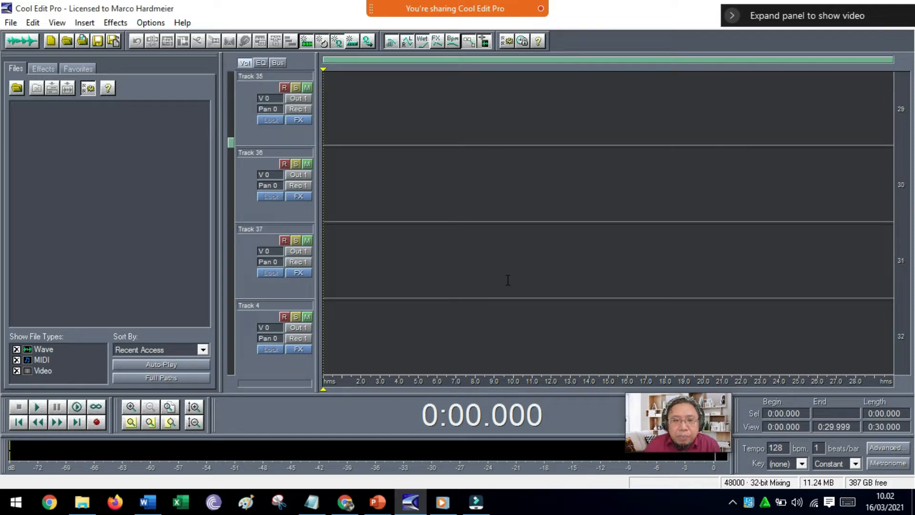
scroll(351, 187, up, 9)
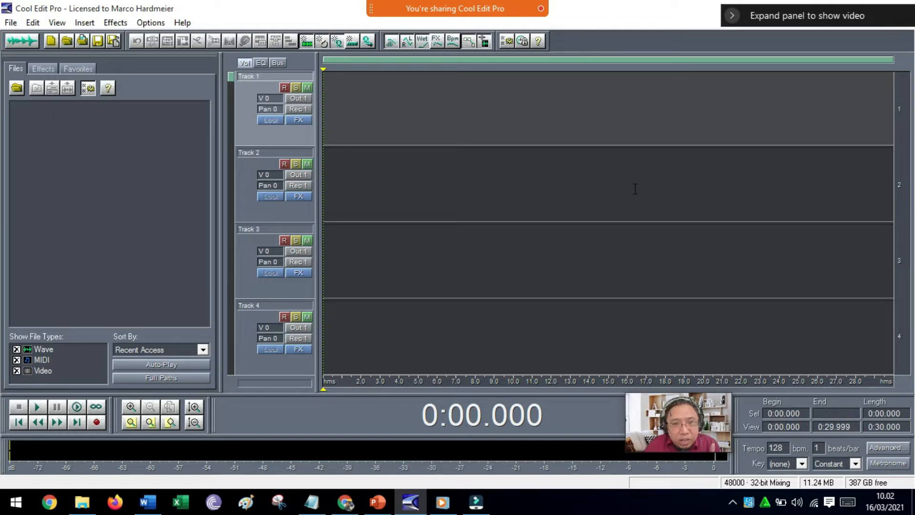
Review Track 1's playback device order without changes and apply Headphones (Maono Fairy) as the playback device for all tracks.
click(301, 97)
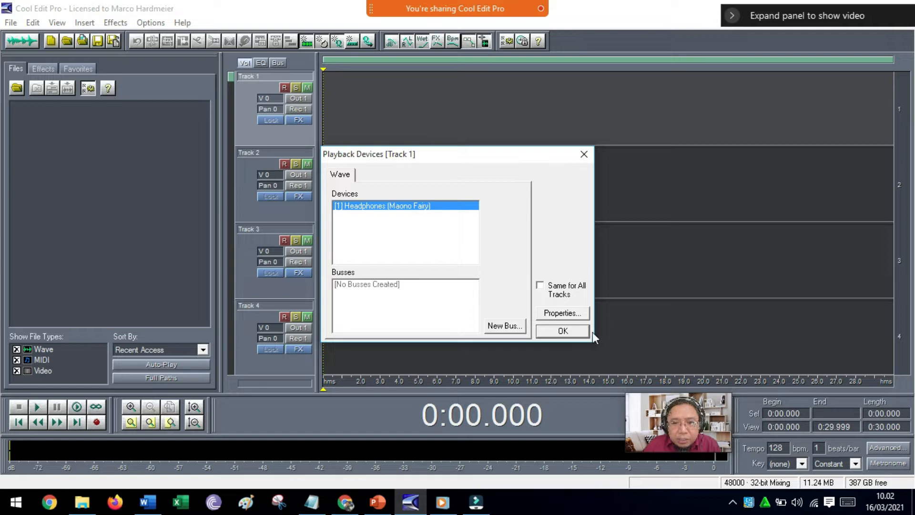
click(584, 154)
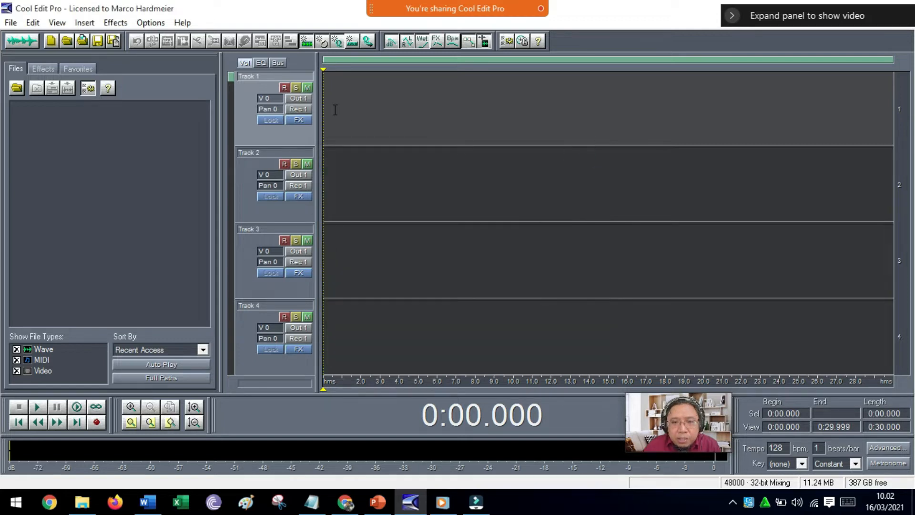
click(299, 100)
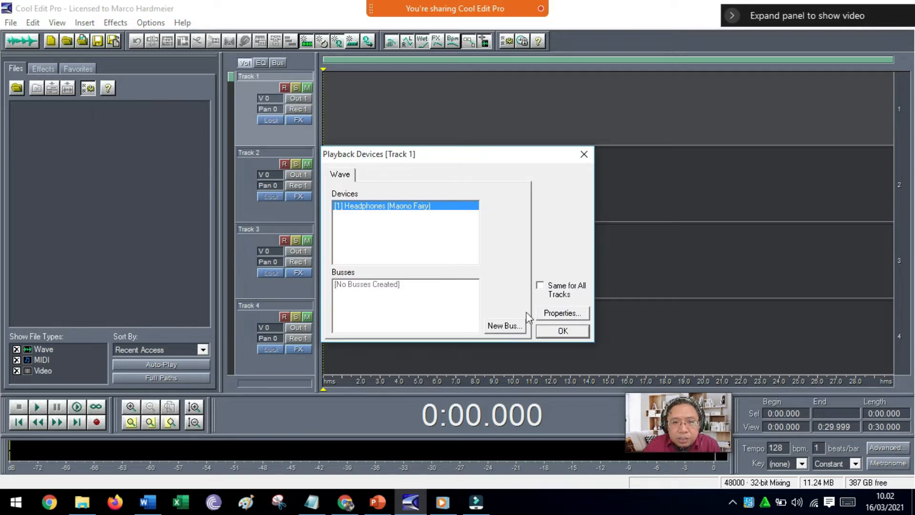
click(560, 313)
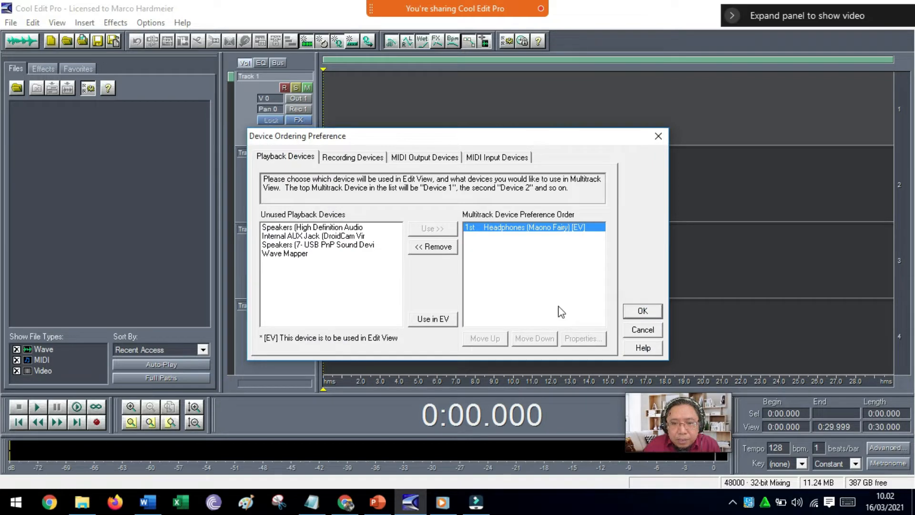
click(657, 331)
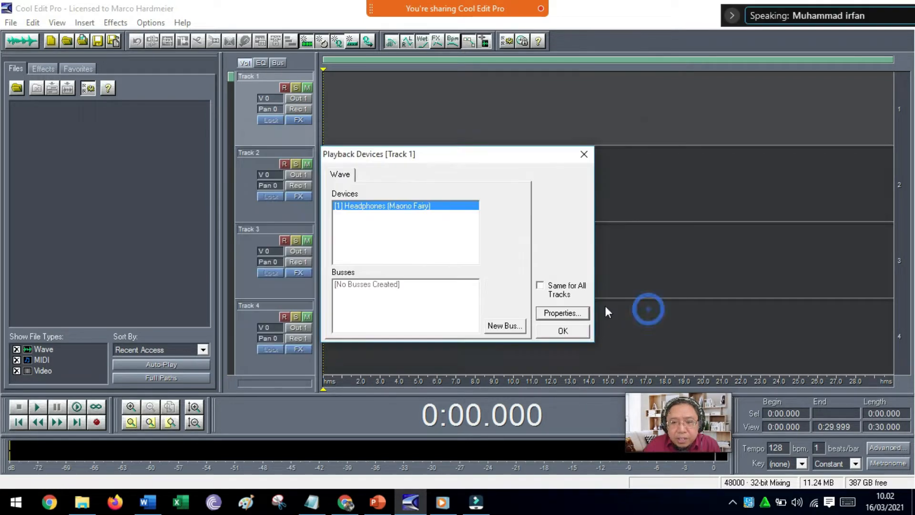
click(542, 289)
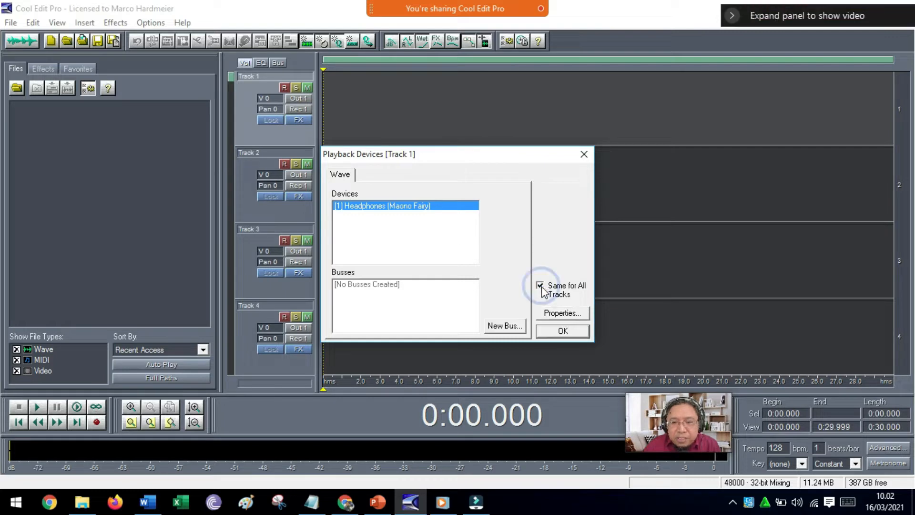
click(562, 332)
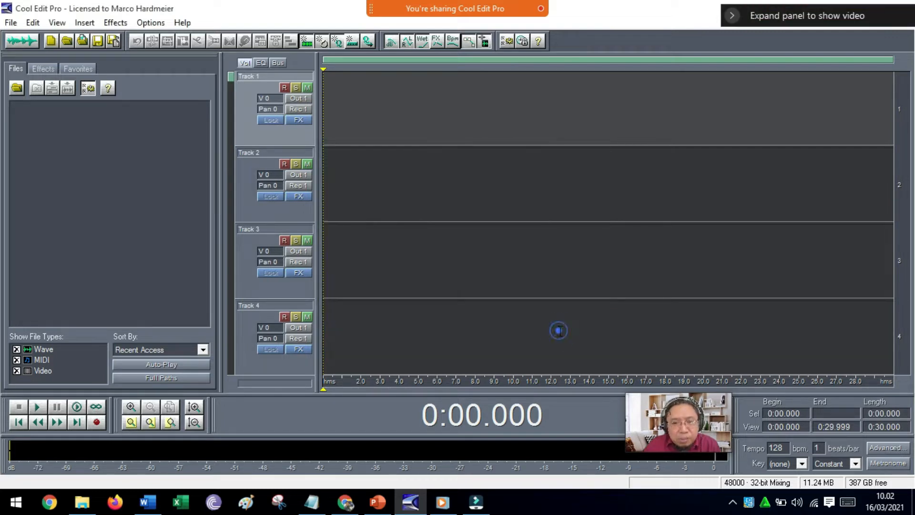
Review Track 1's recording device order and apply Microphone (Maono Fairy), Stereo, 16-bit, as the record device for all tracks.
click(302, 109)
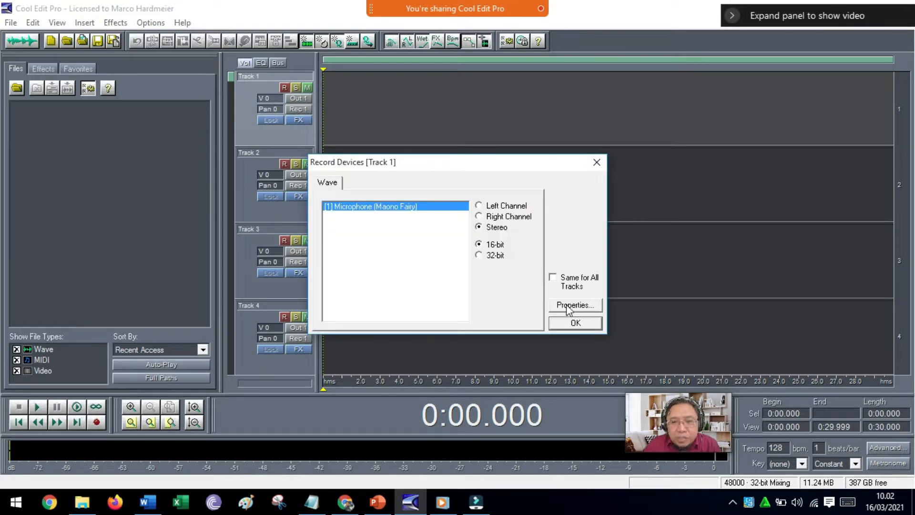
click(565, 305)
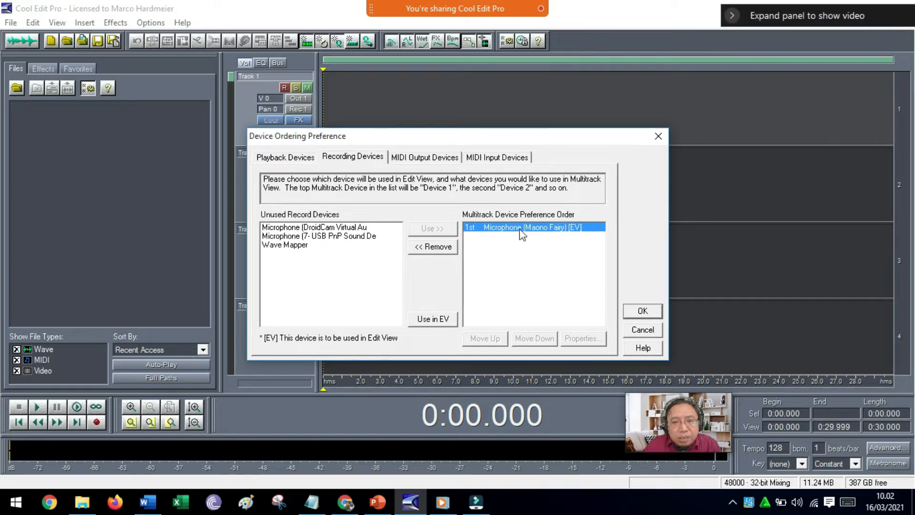
click(643, 312)
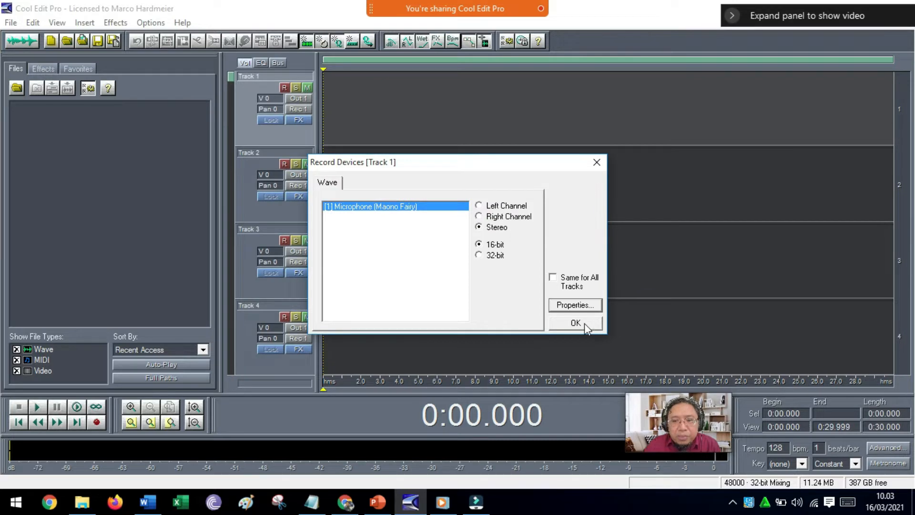
click(553, 278)
click(573, 326)
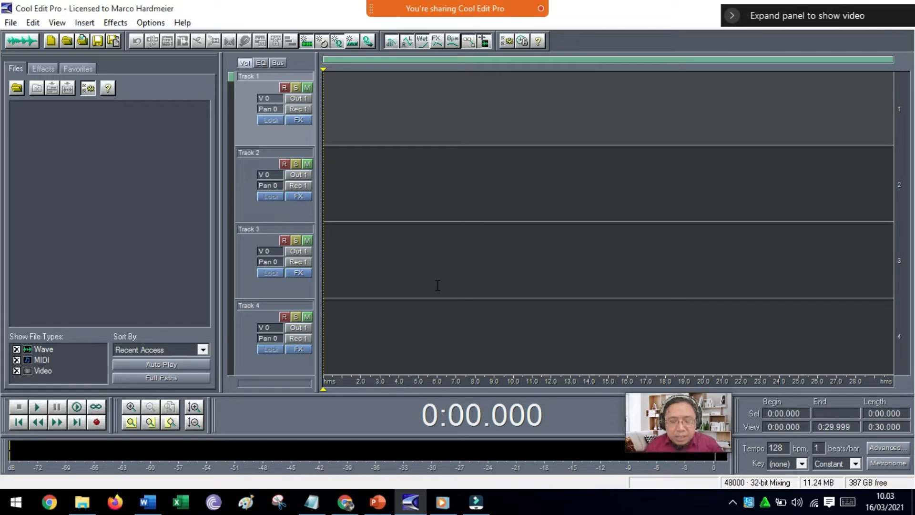
Arm Track 1 and record a voice test of about 1:08, resetting the clipping indicators during the recording.
click(284, 87)
click(98, 422)
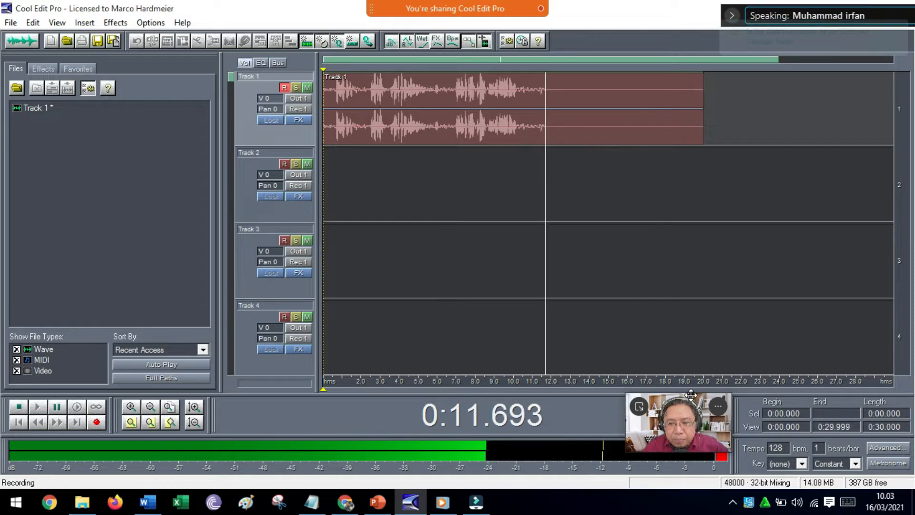
drag(675, 399, 733, 329)
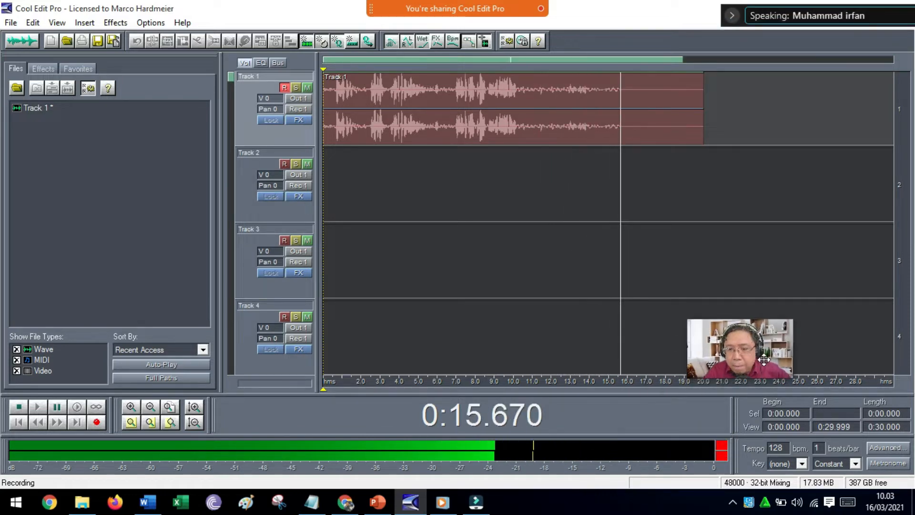
drag(753, 364, 853, 355)
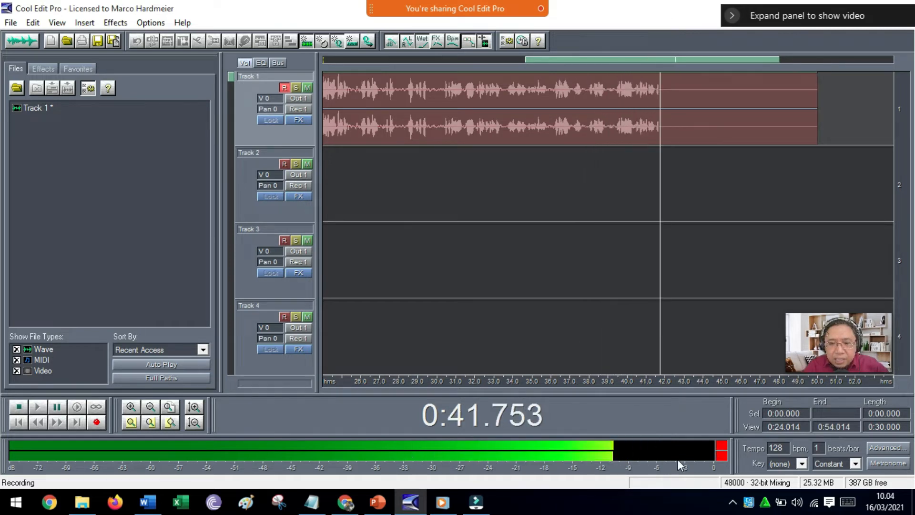
click(722, 452)
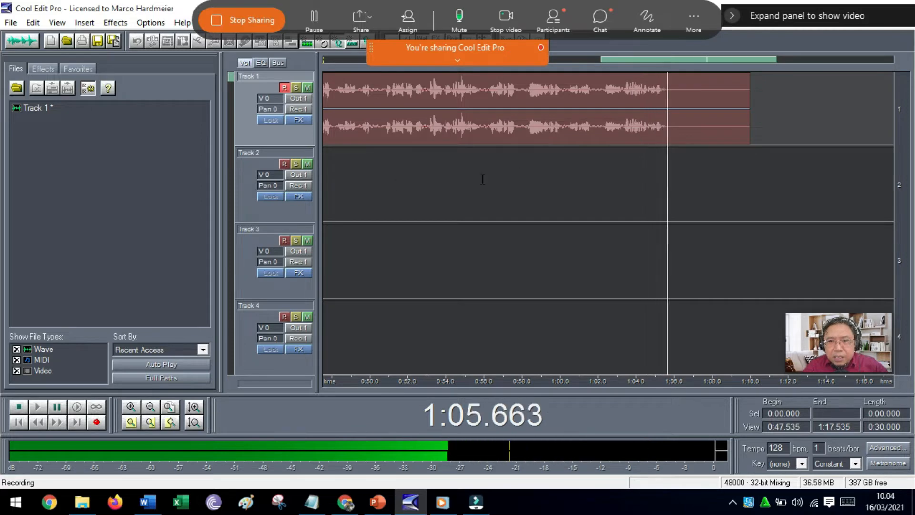
click(23, 405)
Delete the recorded clip from Track 1 and close its audio file without saving.
click(471, 125)
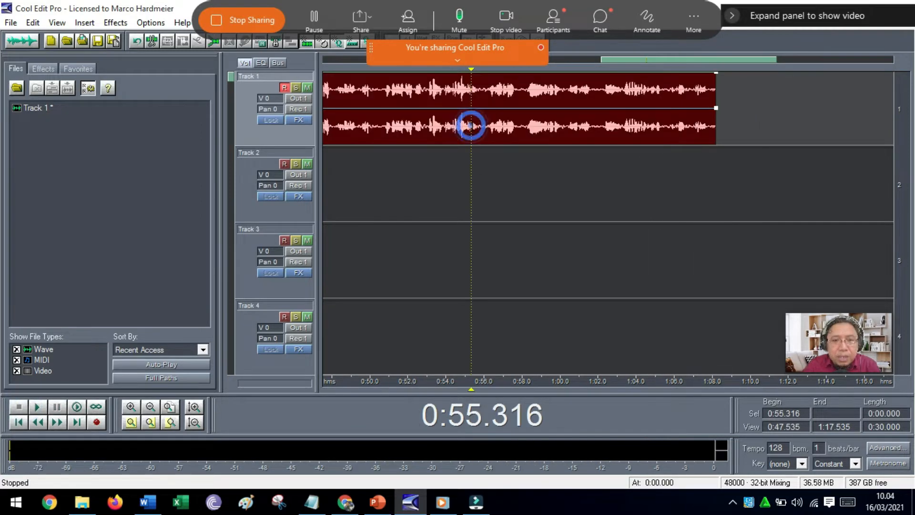
key(Delete)
click(43, 105)
key(Delete)
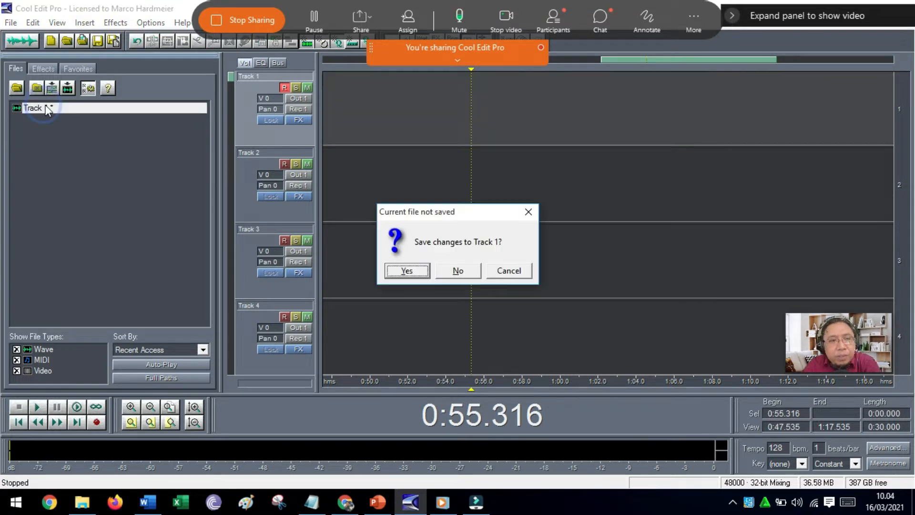
click(451, 272)
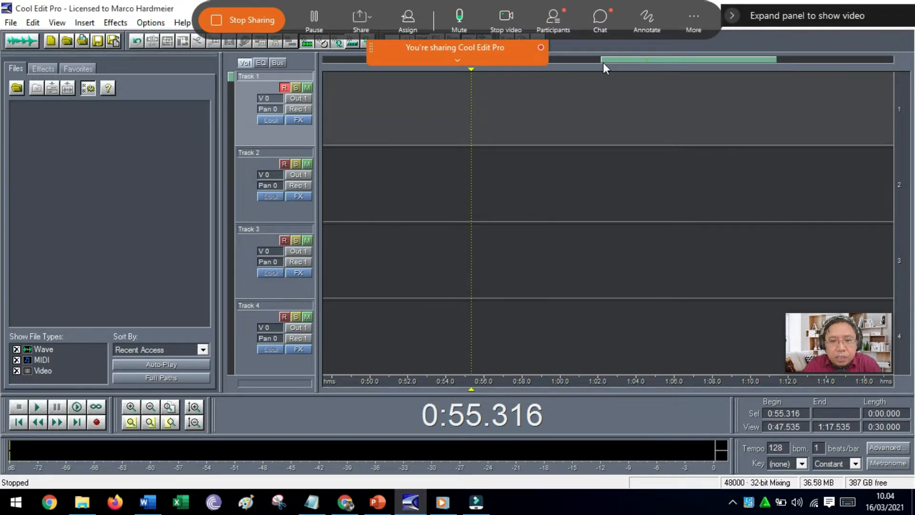
Record about 34 seconds of voice on Track 1 from 0:00.000, reading the Contoh Naskah script on slide 15 in PowerPoint.
drag(604, 62, 320, 71)
click(323, 111)
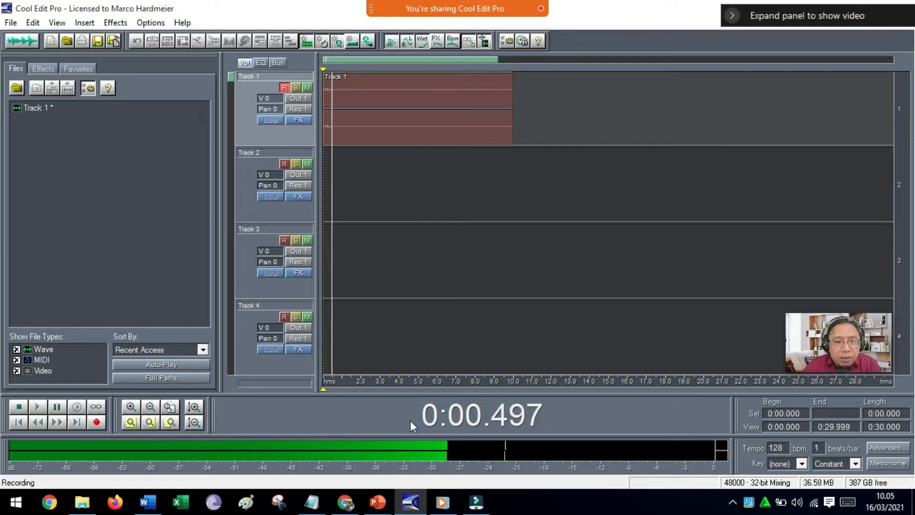
click(378, 502)
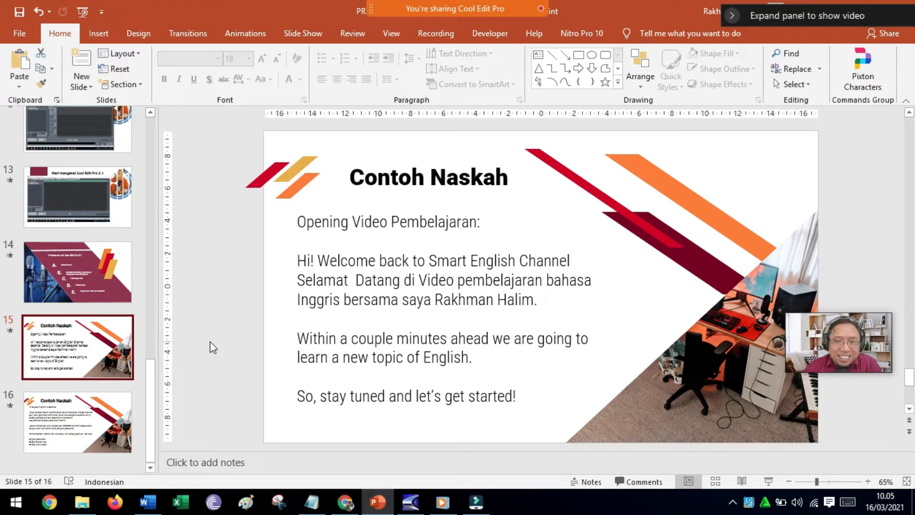
click(426, 509)
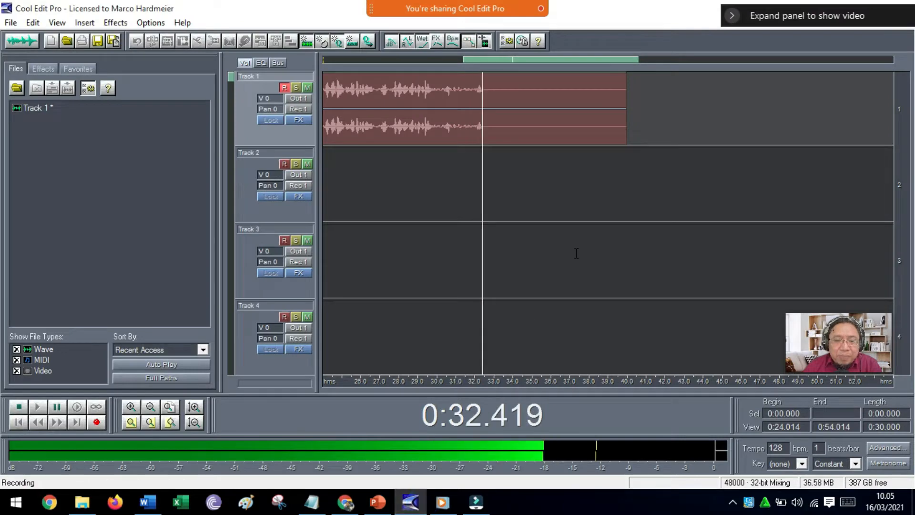
click(18, 407)
Open the Track 1 clip in the waveform edit view and play it from about 0:14.687 to hear the spoken part.
drag(576, 60, 437, 60)
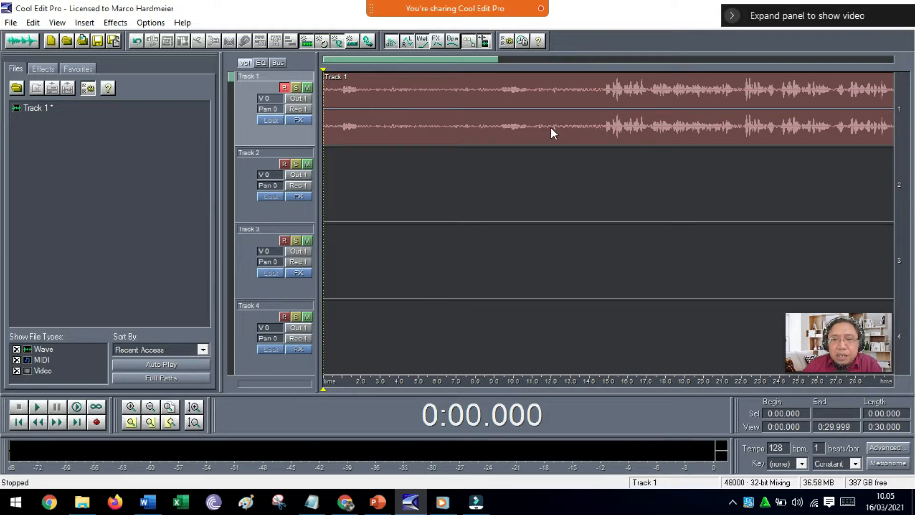
double_click(598, 130)
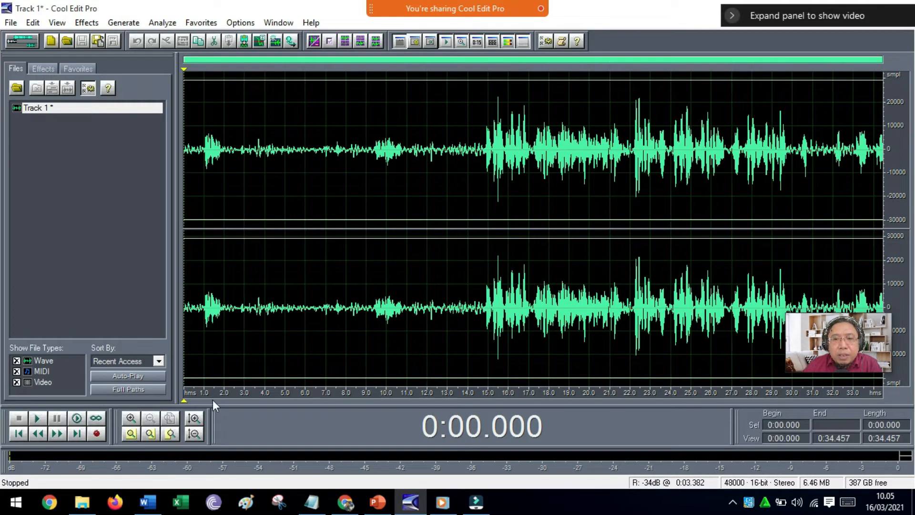
click(481, 300)
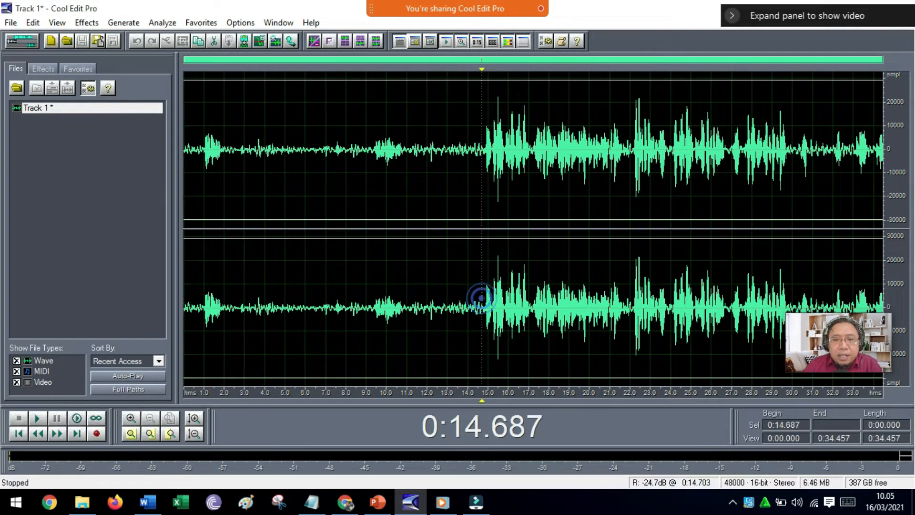
key(space)
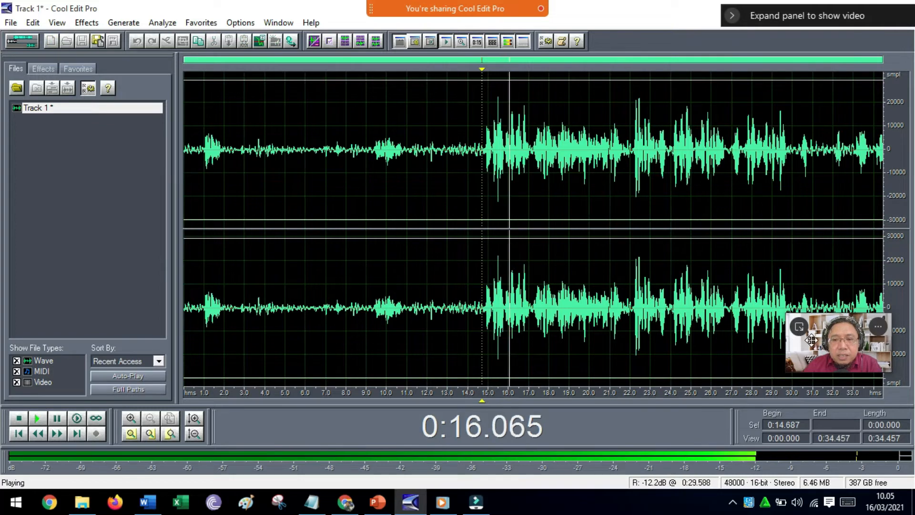
drag(813, 339, 831, 372)
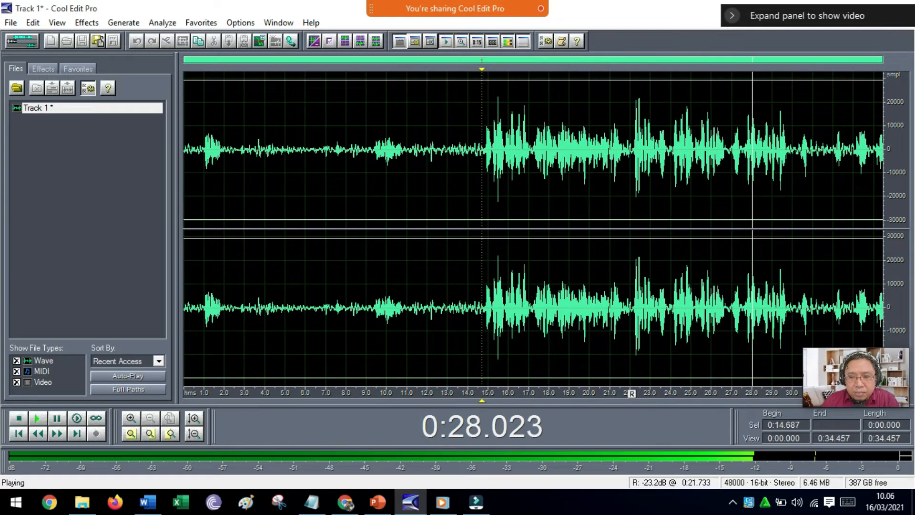
key(space)
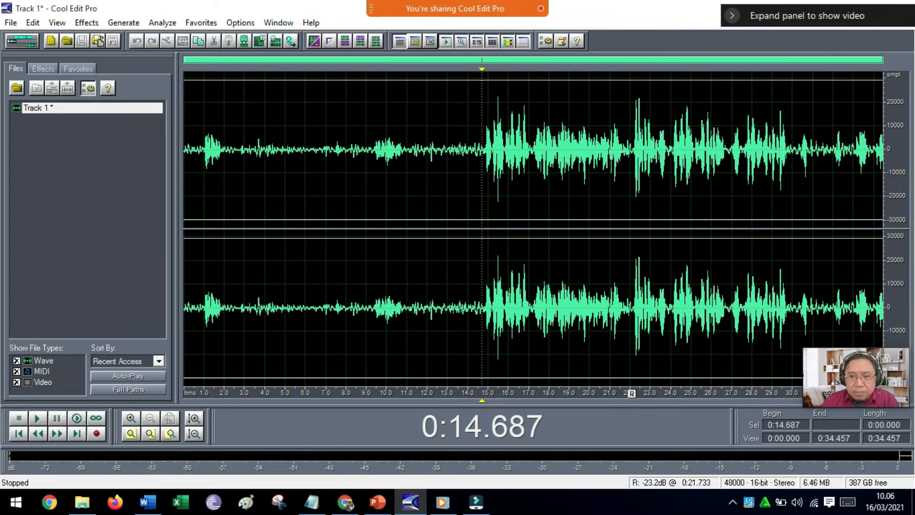
Delete the first 14.423 seconds and everything after 0:15.754 in the shortened waveform, and play the trimmed audio from its start.
drag(476, 161, 103, 151)
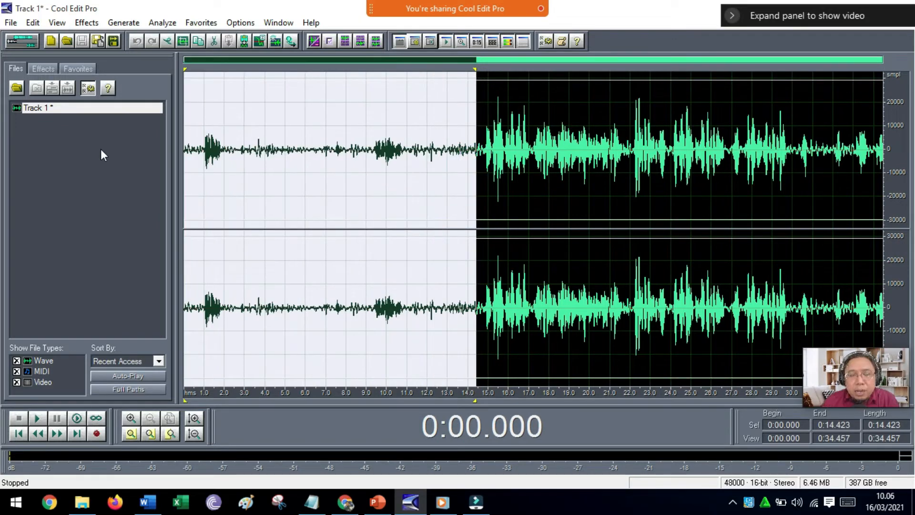
key(Delete)
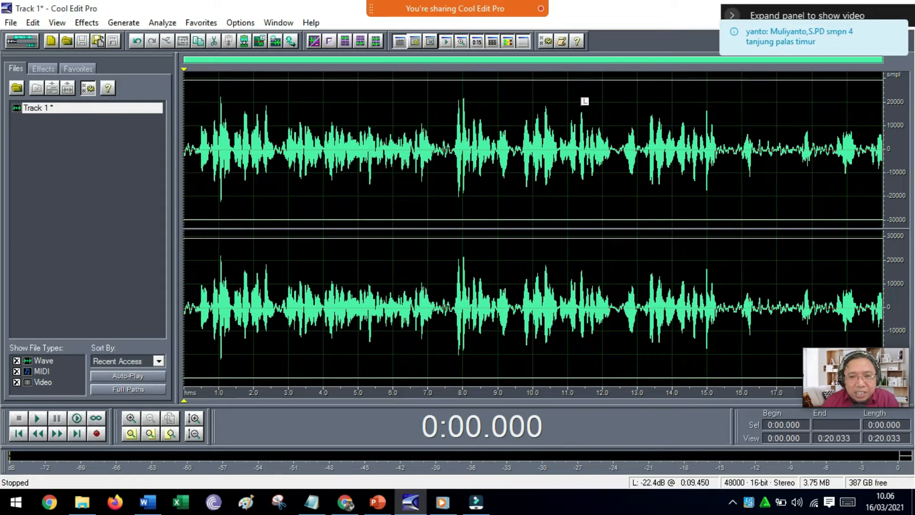
drag(733, 152, 914, 172)
key(Delete)
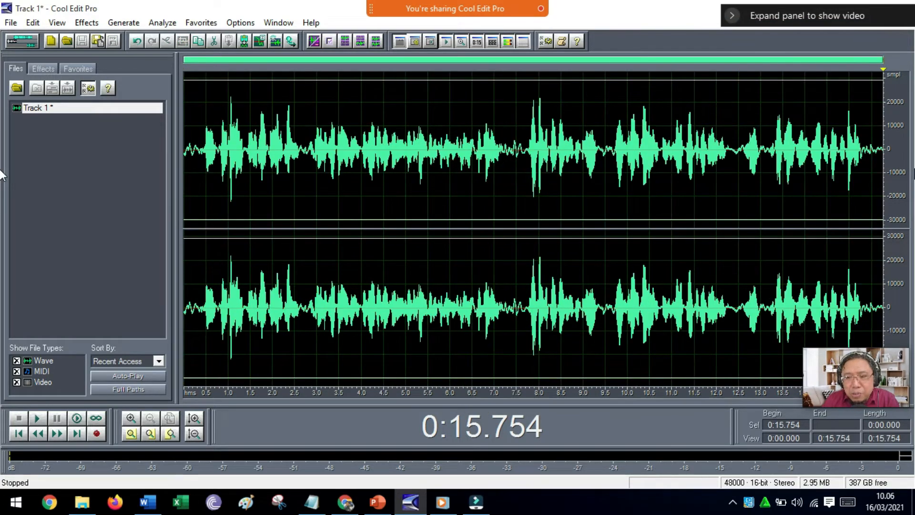
click(184, 146)
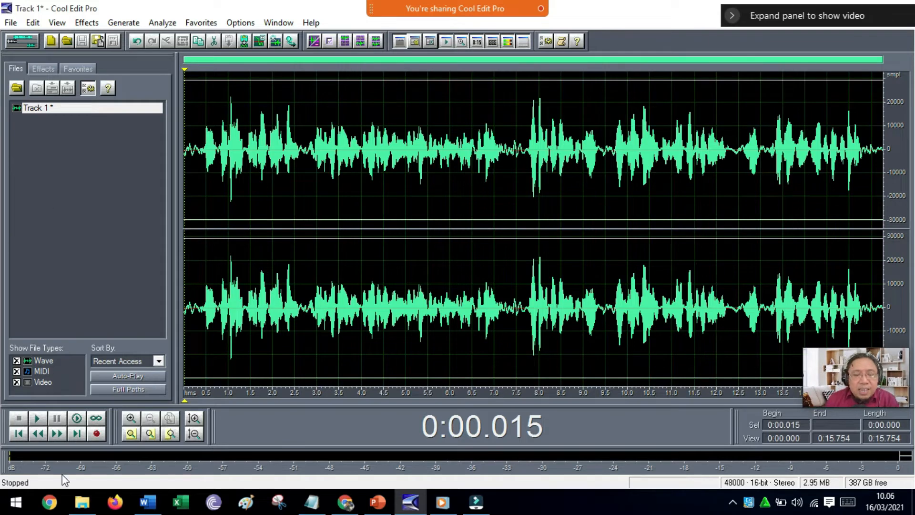
click(38, 418)
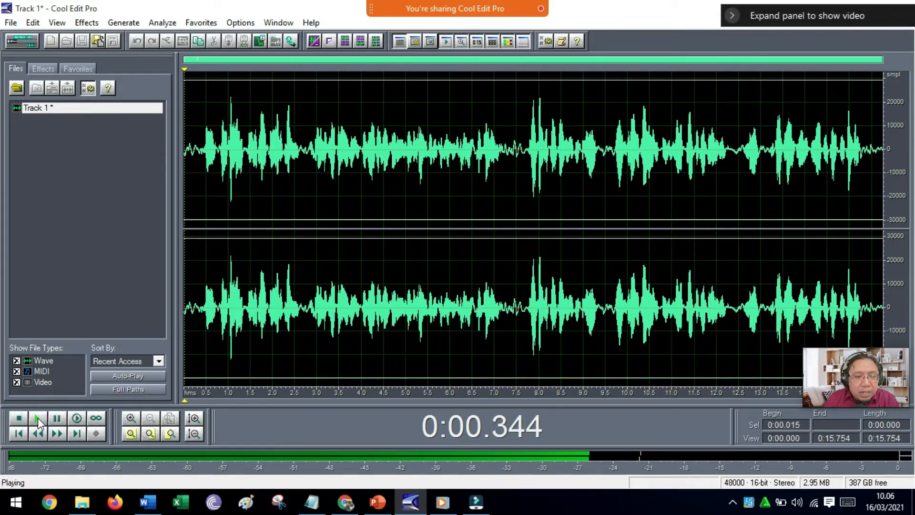
key(space)
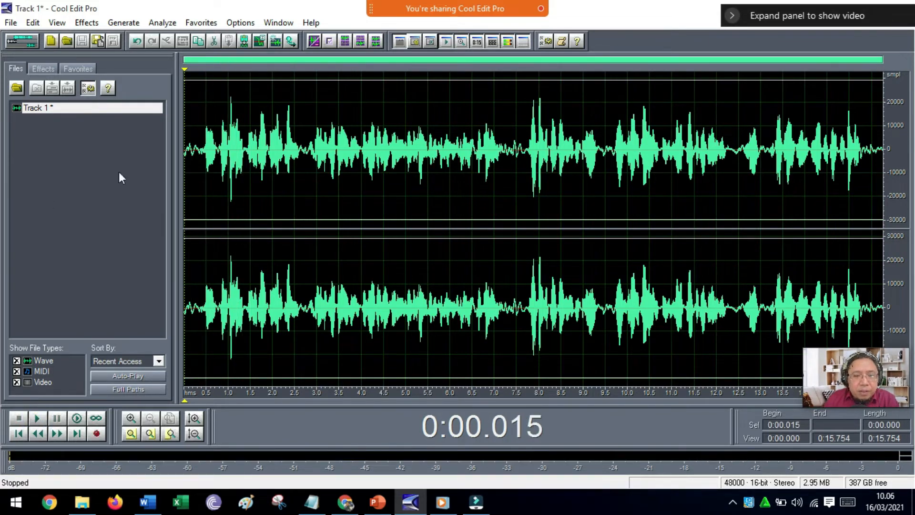
Undo both trimming deletions and place the cursor at about 0:13.630, just before the speech.
click(136, 42)
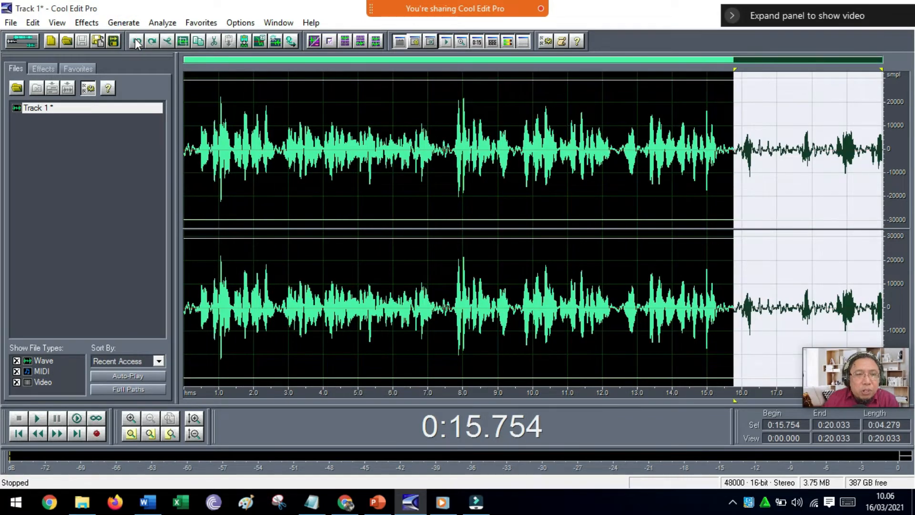
click(137, 42)
click(461, 187)
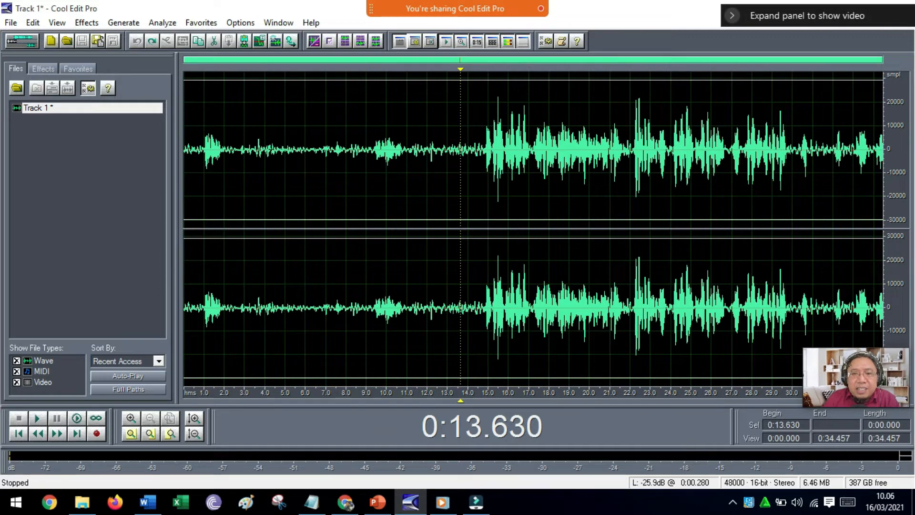
Select the first 14.357 seconds before the speech, play the selection to check it, and delete it.
drag(474, 166, 159, 160)
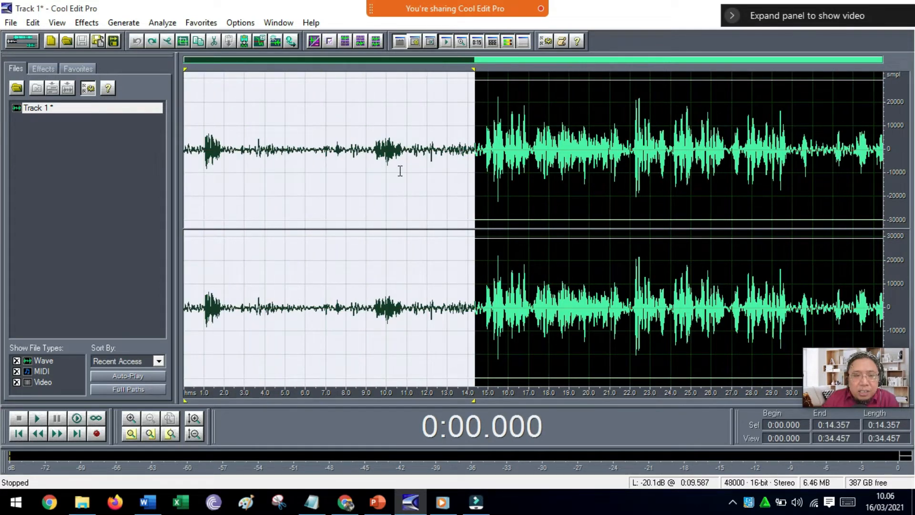
drag(475, 173, 132, 153)
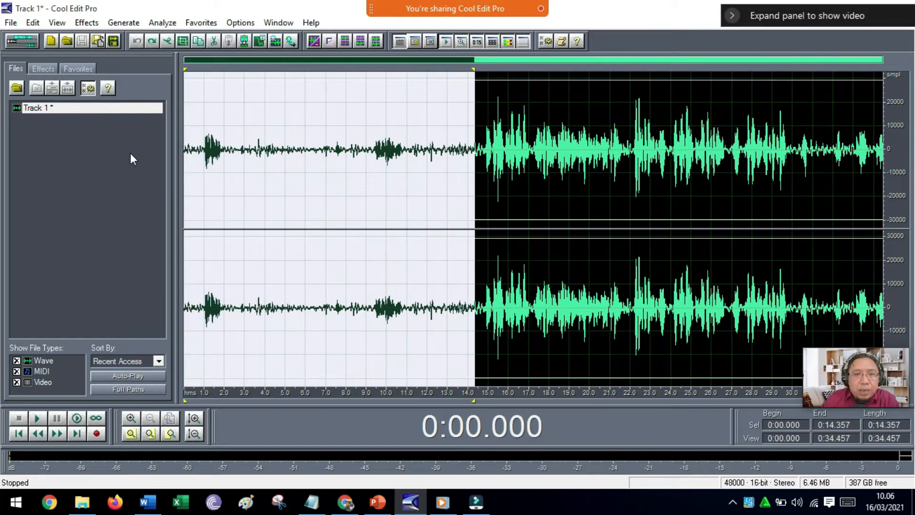
key(space)
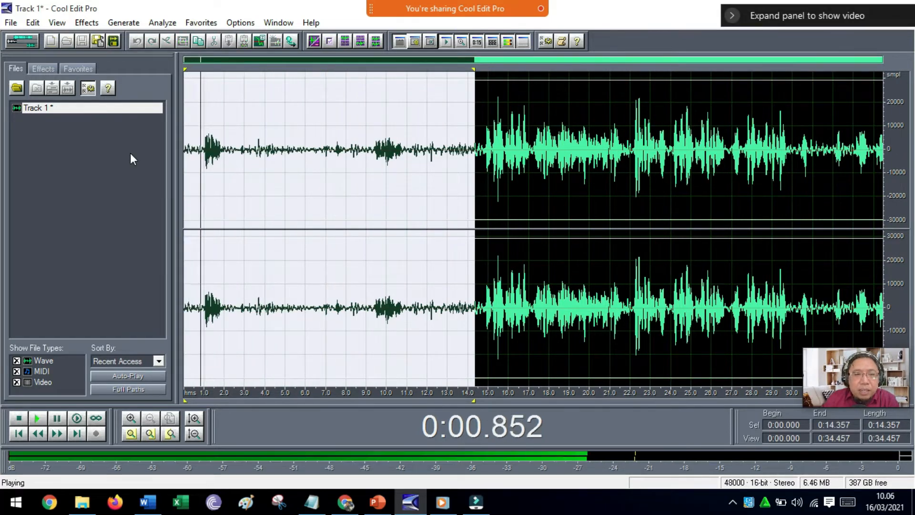
key(space)
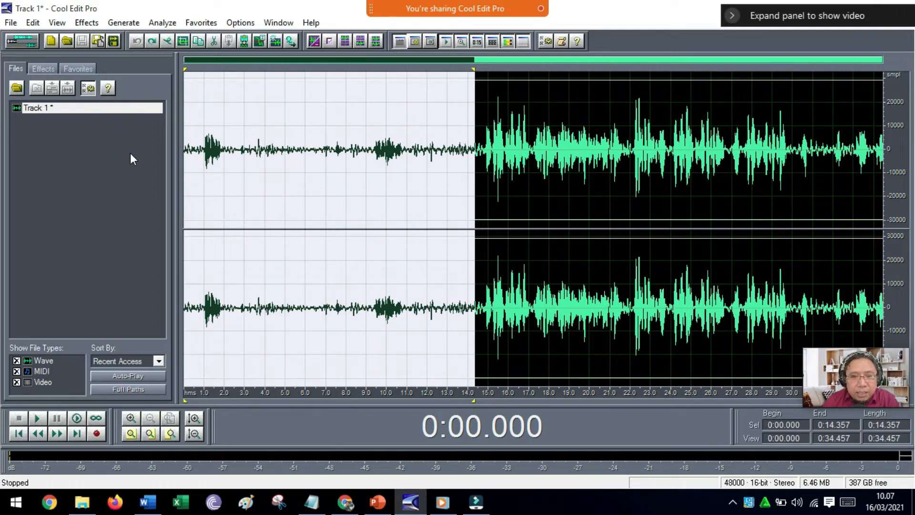
key(Delete)
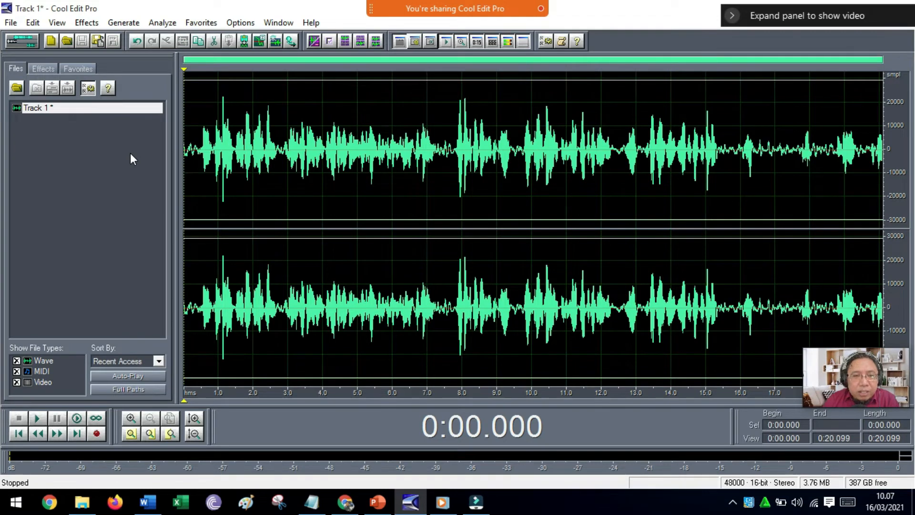
Play the shortened waveform from its start, and delete everything after 0:15.633 where the speech ends.
key(space)
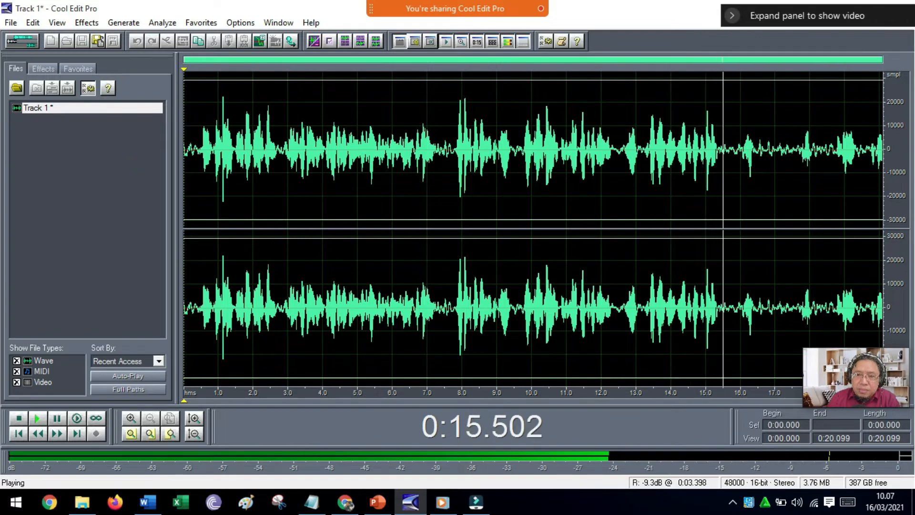
click(20, 418)
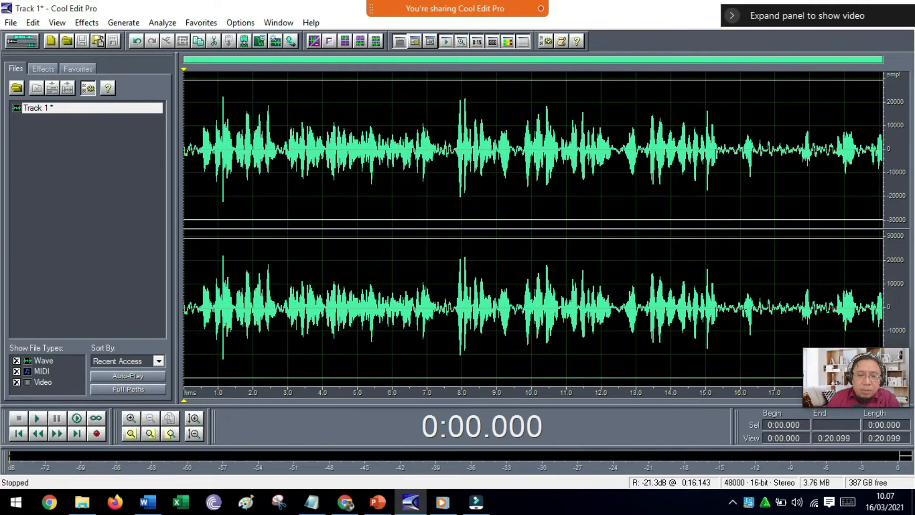
click(727, 157)
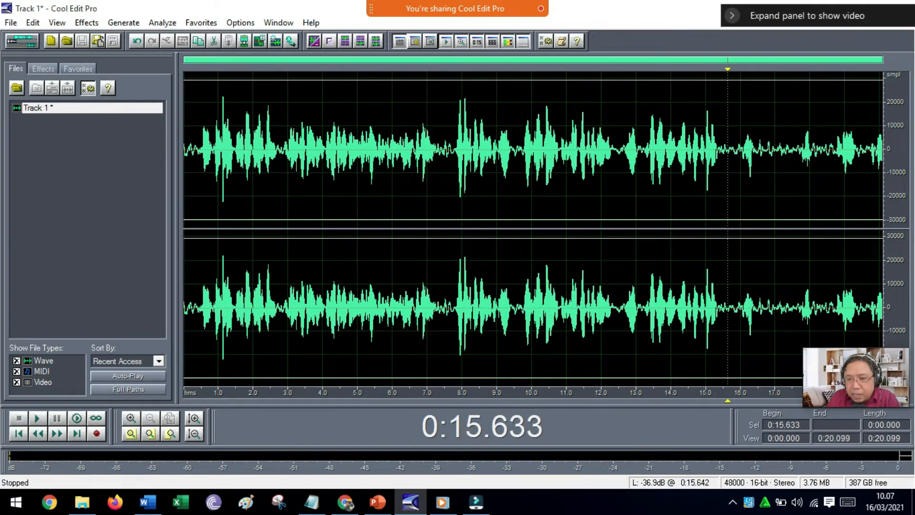
drag(727, 158, 913, 154)
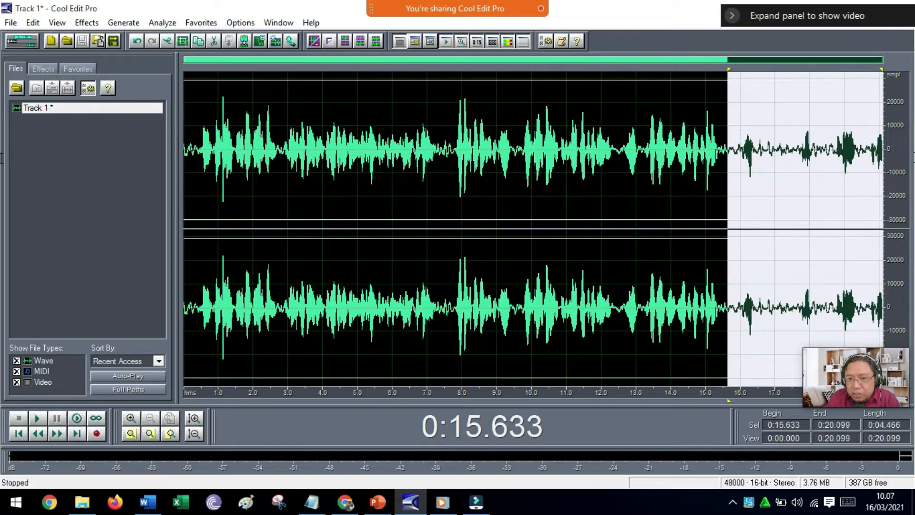
key(Delete)
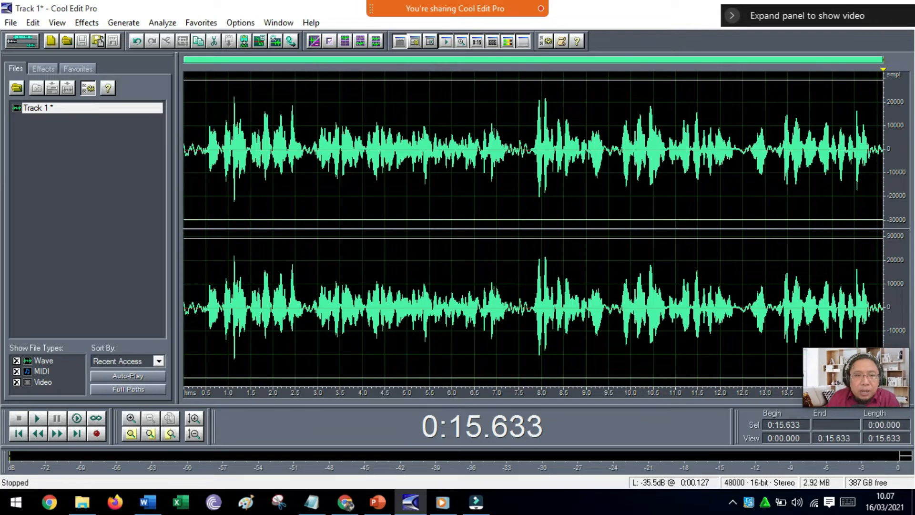
Save the trimmed waveform to the Desktop as NARASI OPENING in mp3PRO (*.mp3) format.
click(189, 177)
click(186, 180)
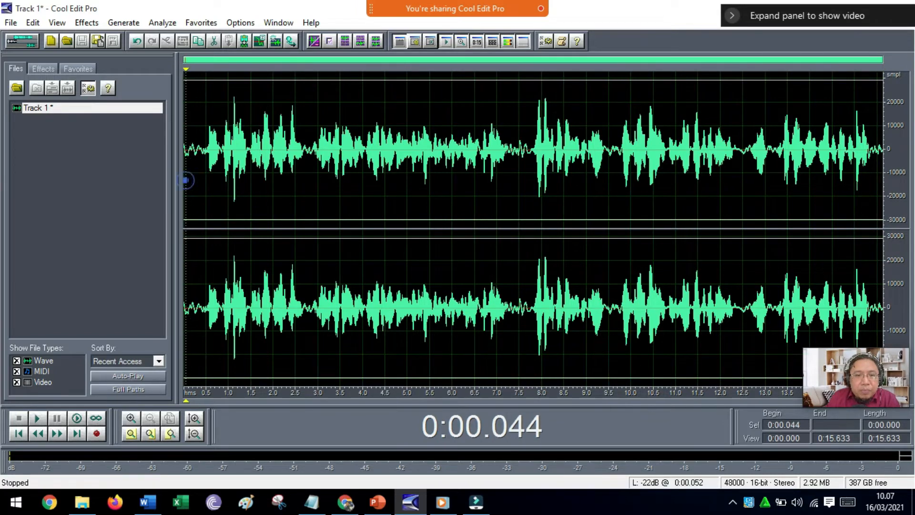
click(12, 24)
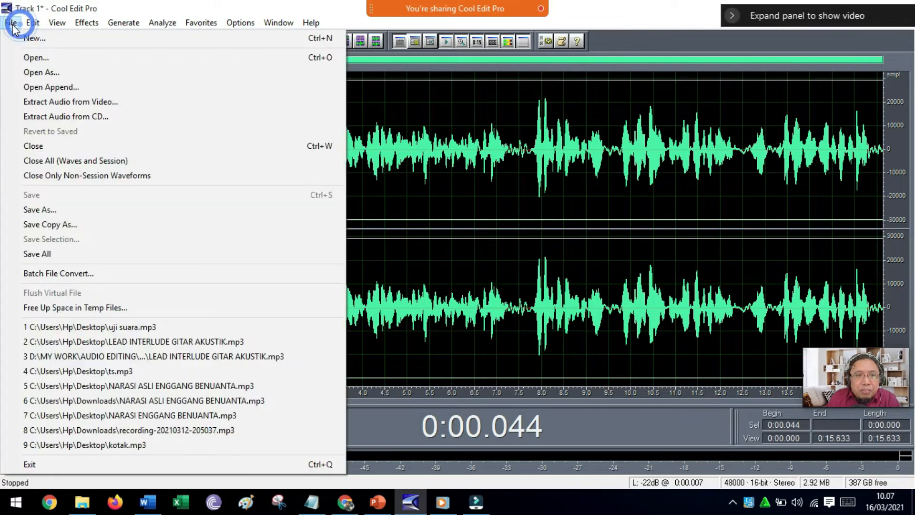
click(32, 210)
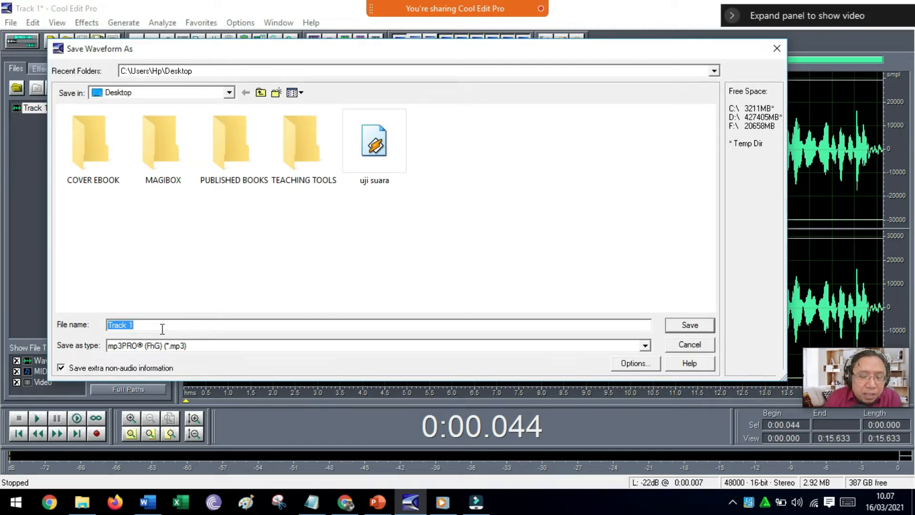
text(NARASI)
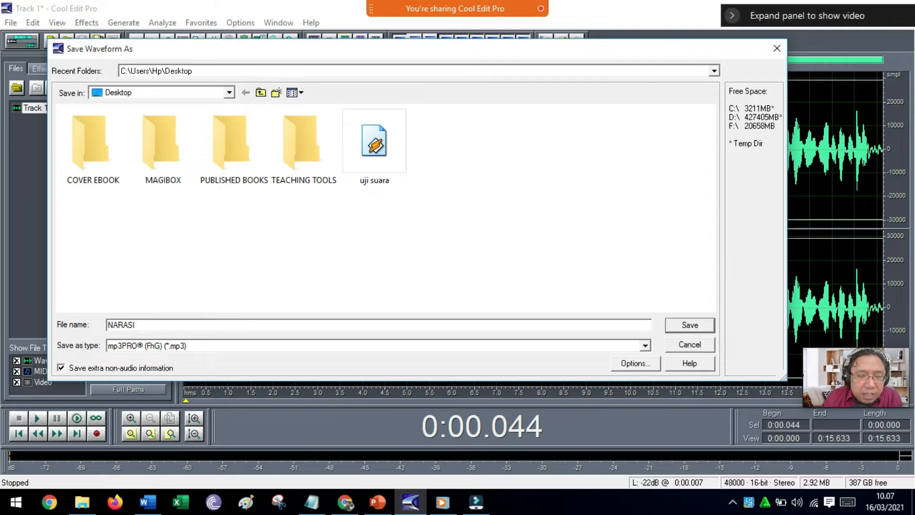
text( OPENING)
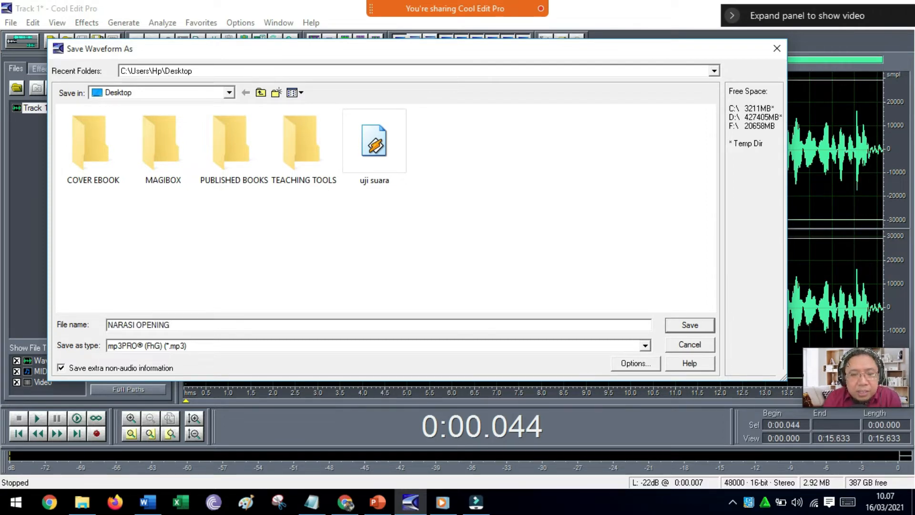
key(Return)
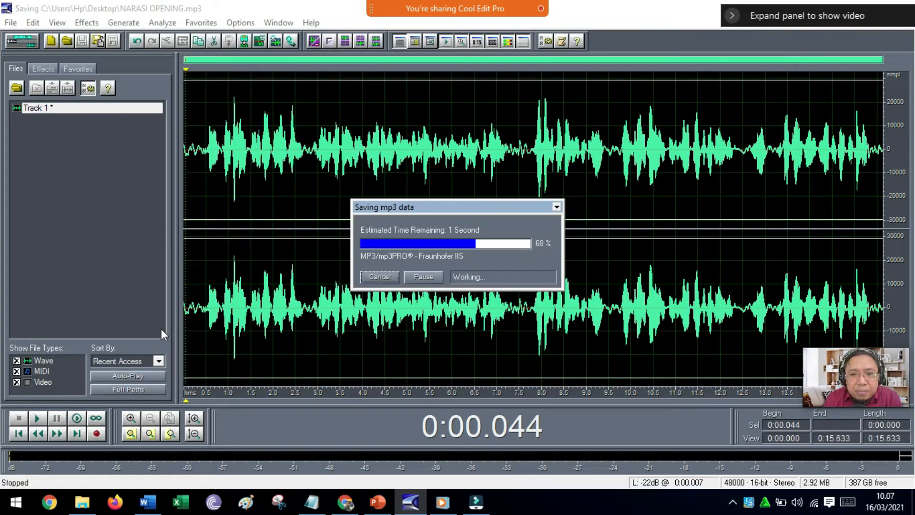
In the multitrack view, move the NARASI OPENING clip to the start of Track 1 and disarm the track for recording.
click(22, 40)
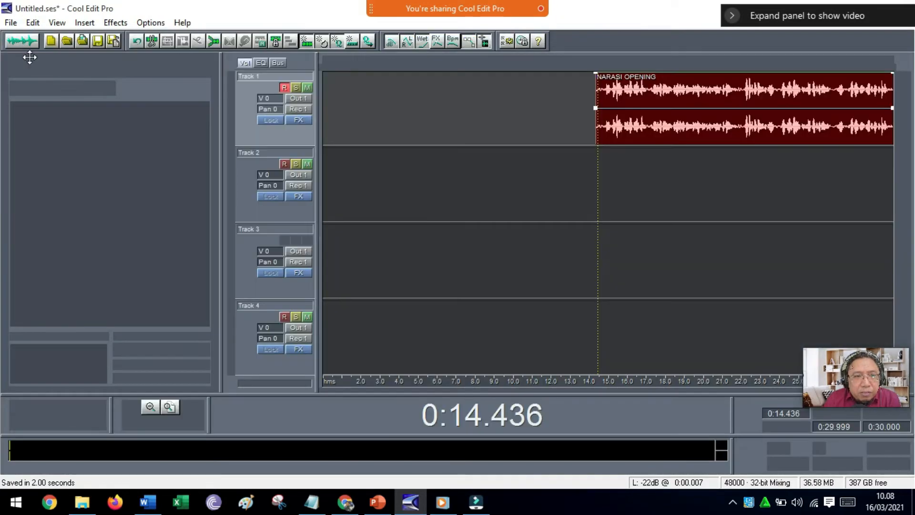
drag(665, 125, 429, 128)
drag(690, 128, 375, 127)
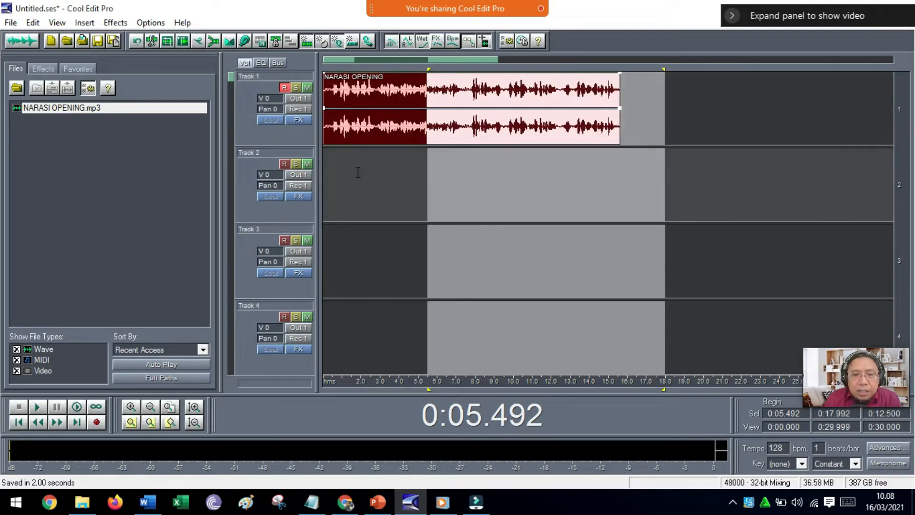
click(357, 169)
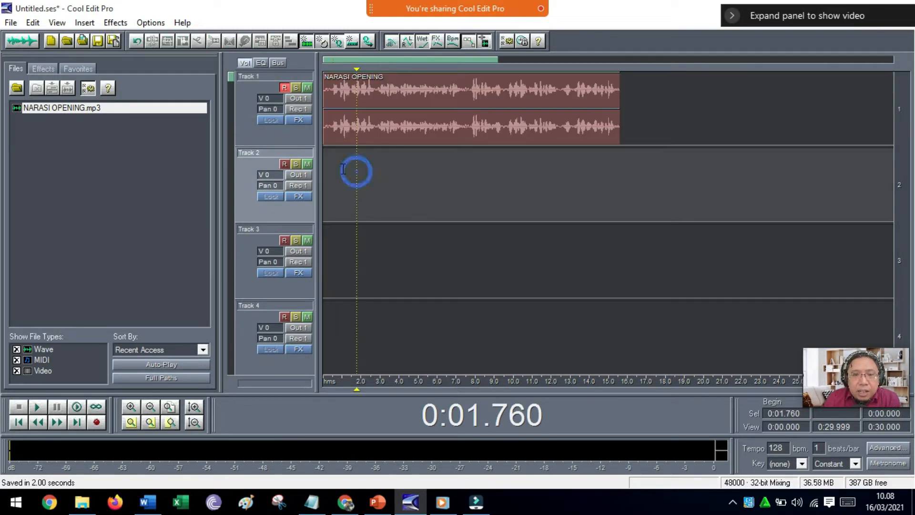
click(283, 88)
click(320, 159)
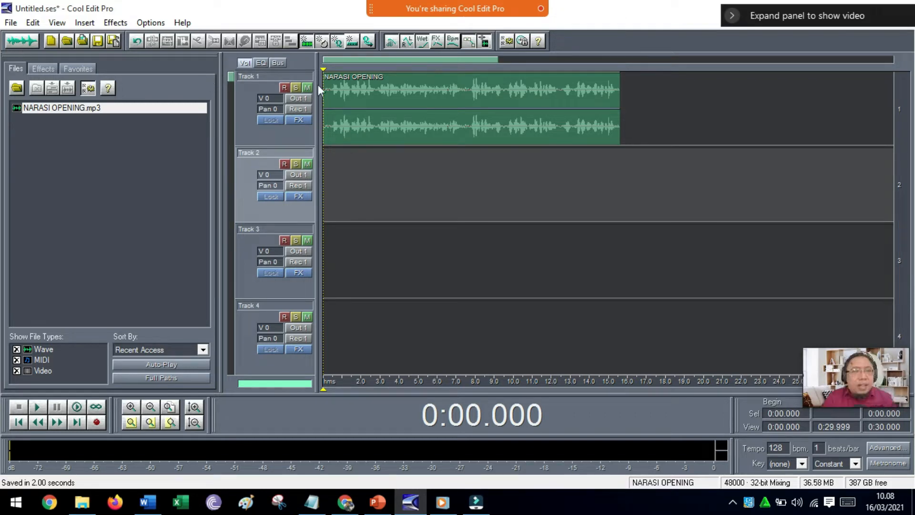
click(11, 24)
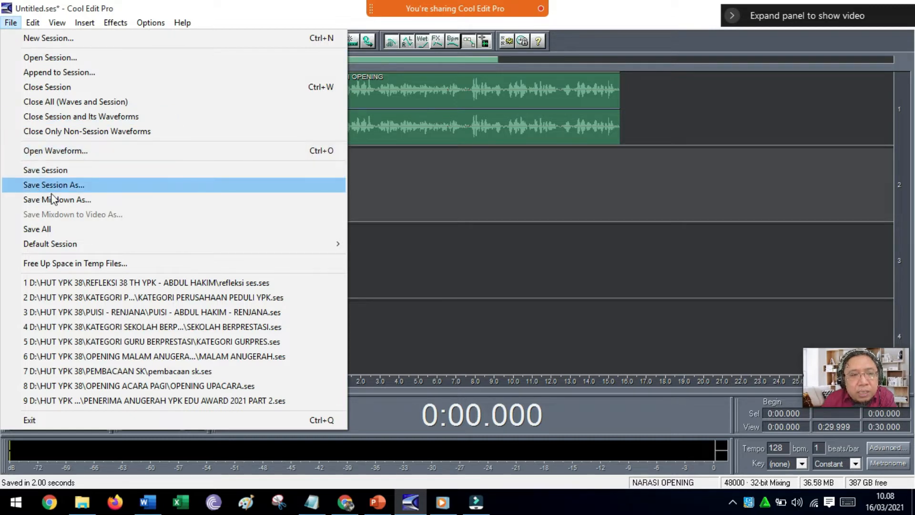
mouse_move(286, 243)
click(481, 258)
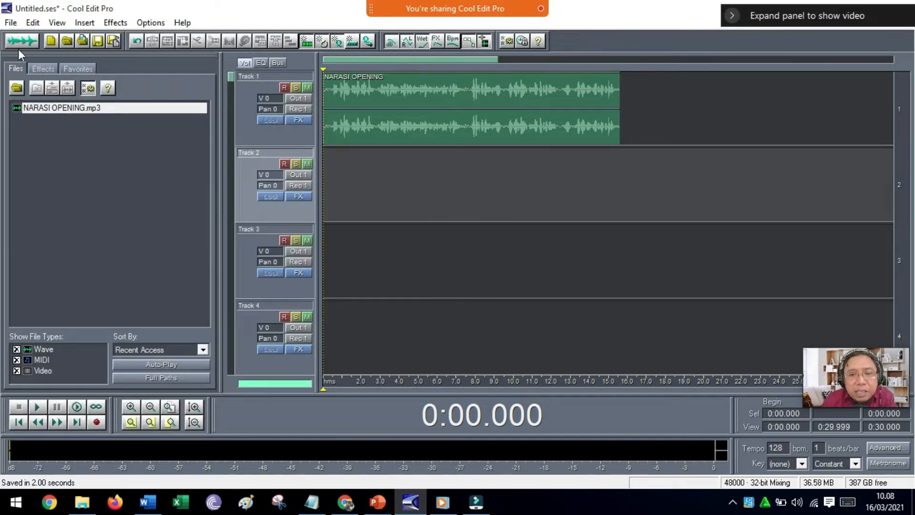
Save the multitrack session to the Desktop as OPENING VIDEO in Multitrack Session (*.ses) format.
click(10, 23)
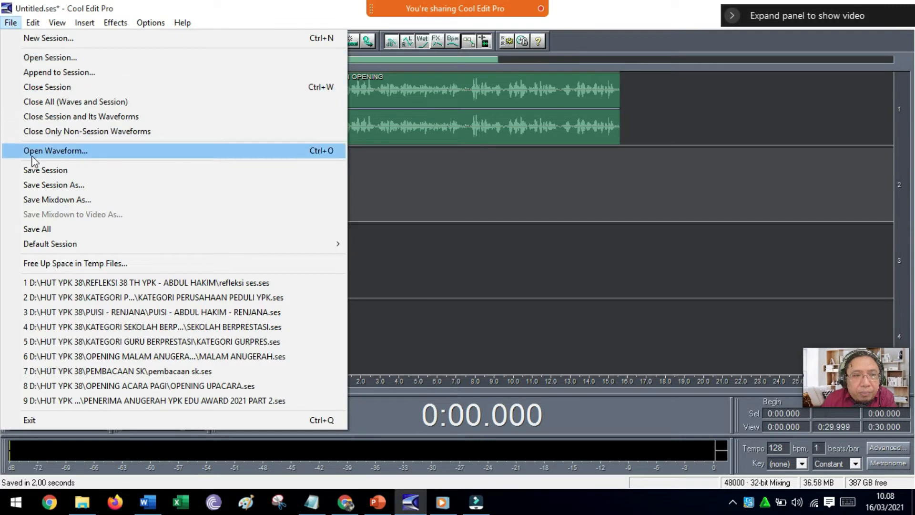
click(40, 185)
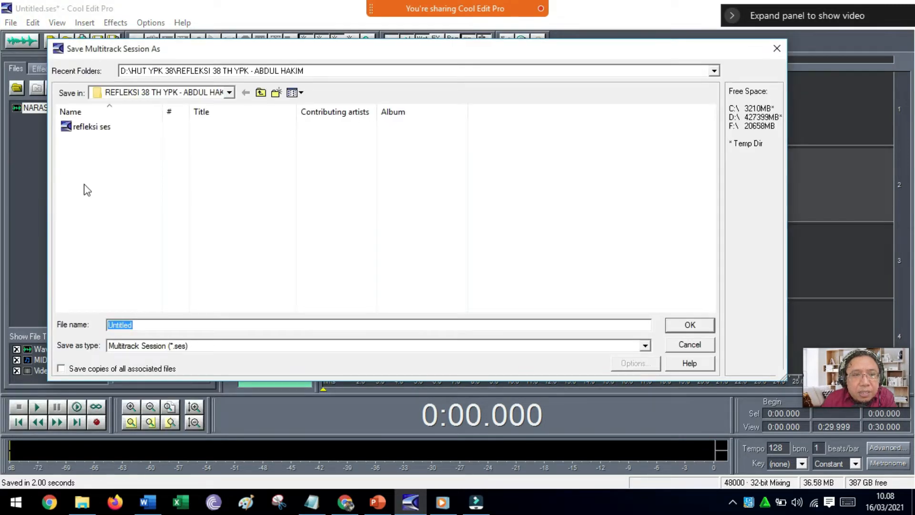
click(230, 92)
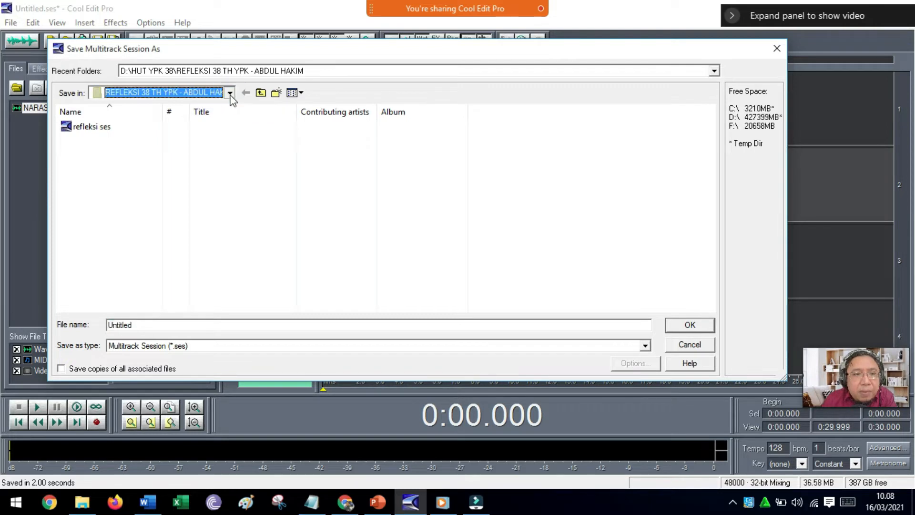
click(176, 107)
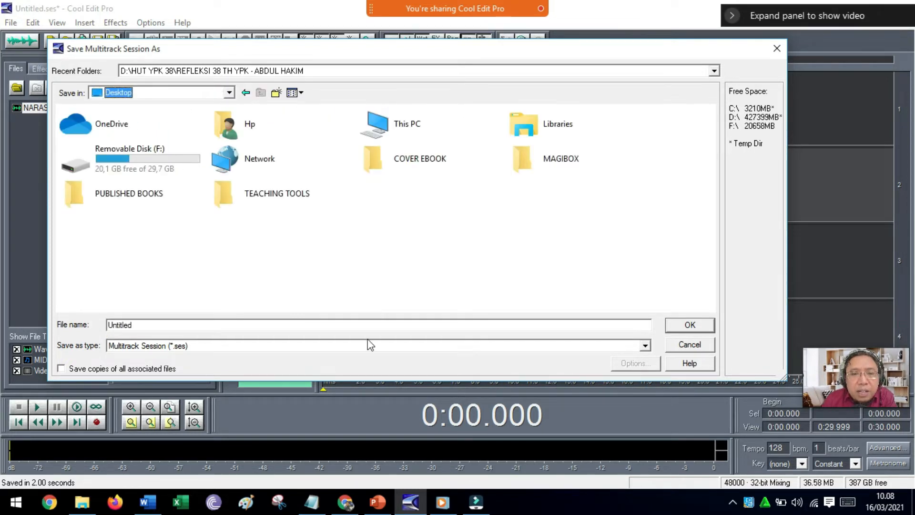
double_click(147, 324)
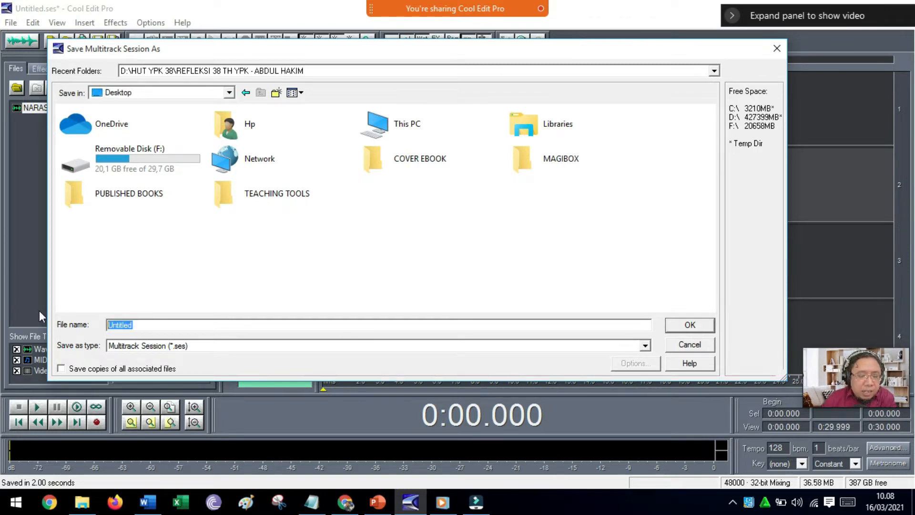
text(ONEP)
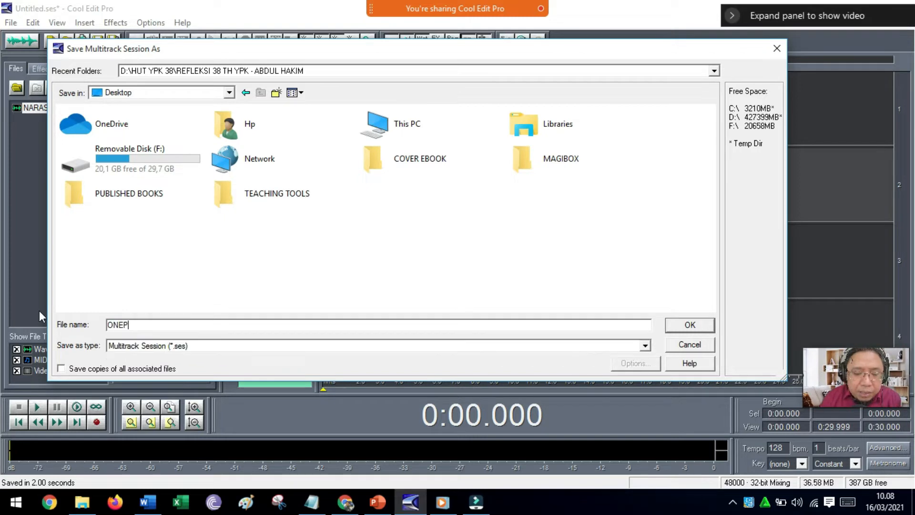
text(NING)
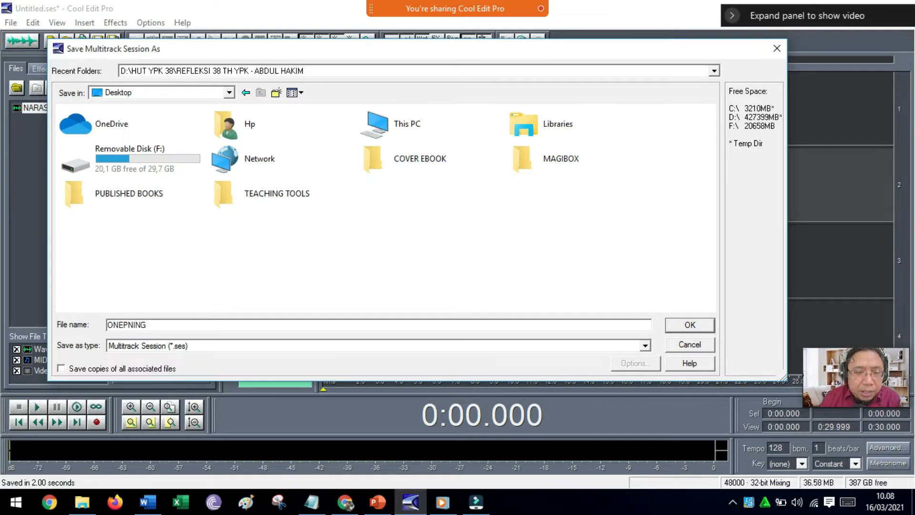
key(BackSpace)
key(BackSpace)
key(BackSpace)
key(BackSpace)
key(BackSpace)
key(BackSpace)
key(BackSpace)
key(BackSpace)
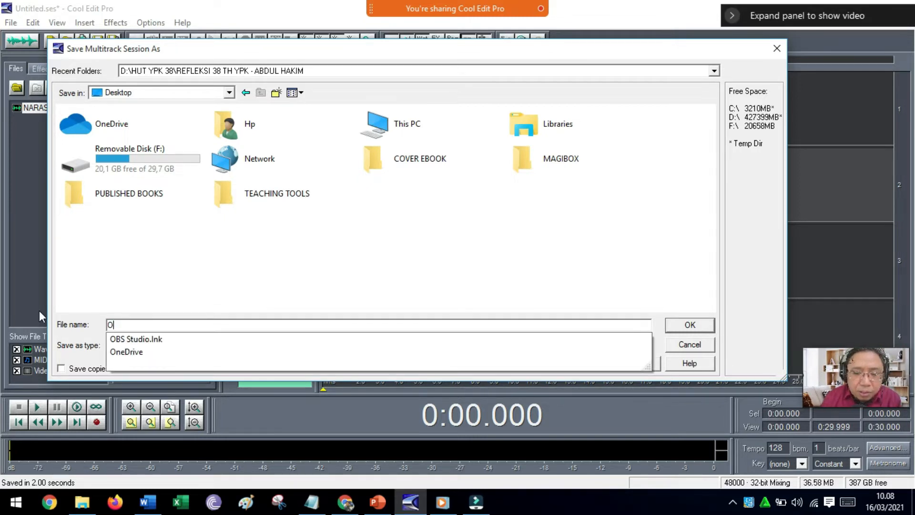
text(PENING)
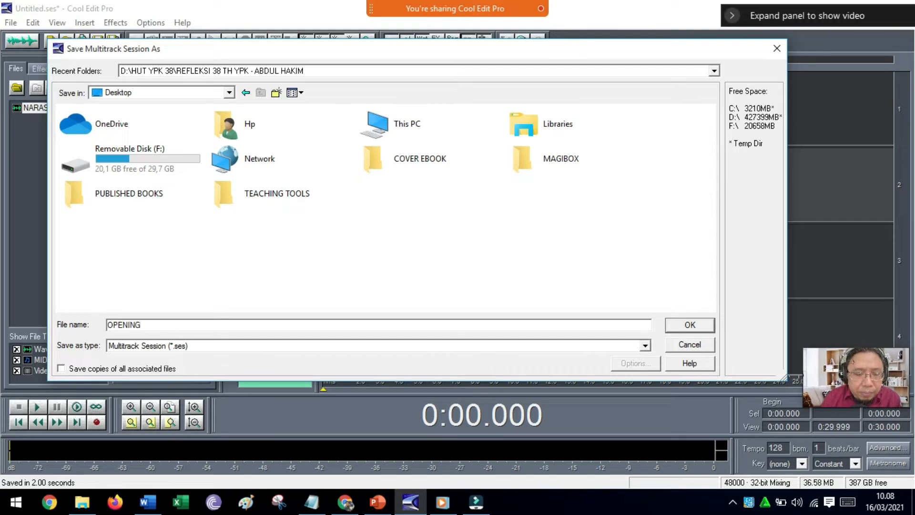
text( VIDEO)
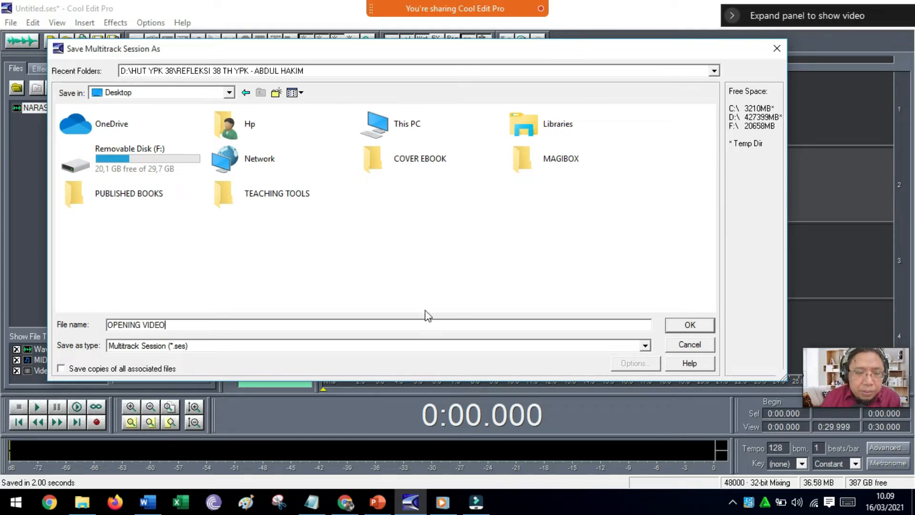
click(685, 326)
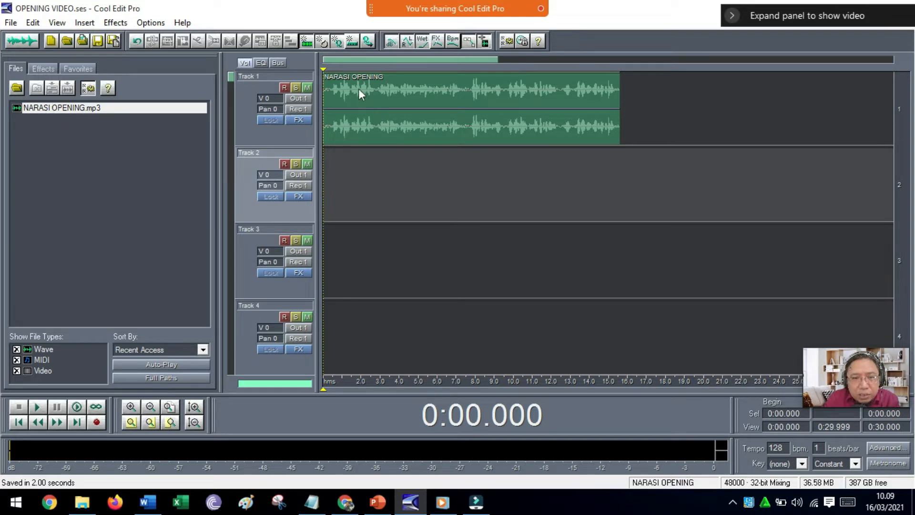
click(11, 23)
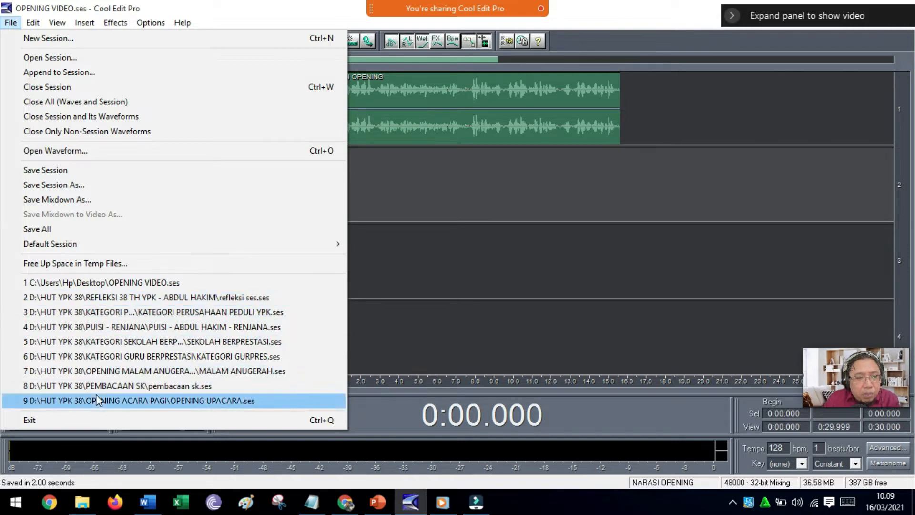
mouse_move(32, 26)
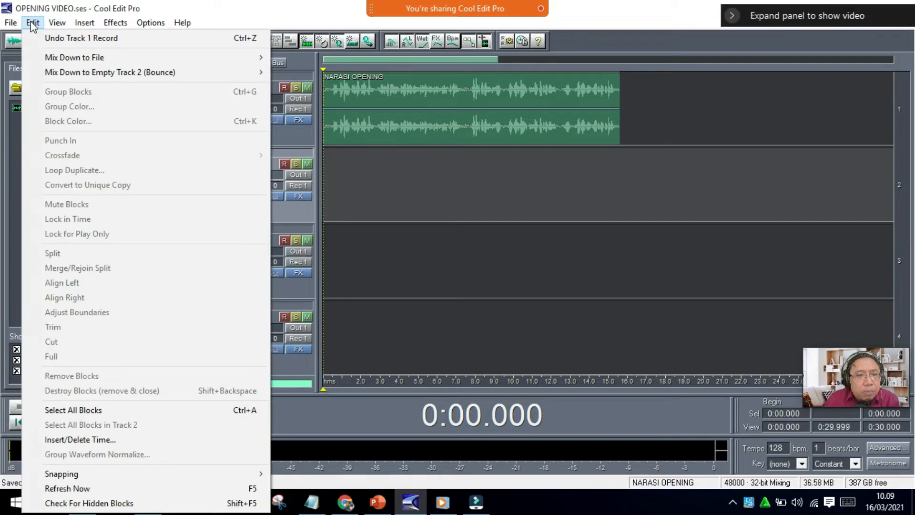
mouse_move(137, 58)
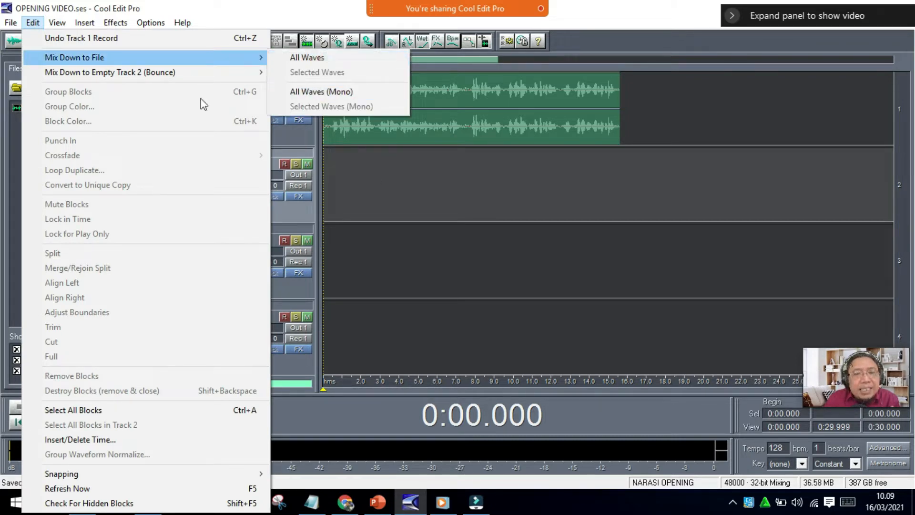
mouse_move(61, 27)
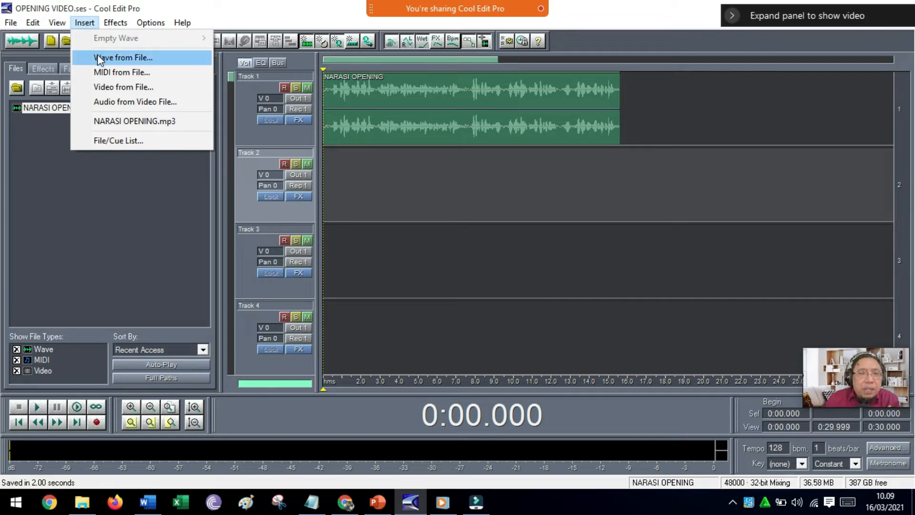
click(82, 22)
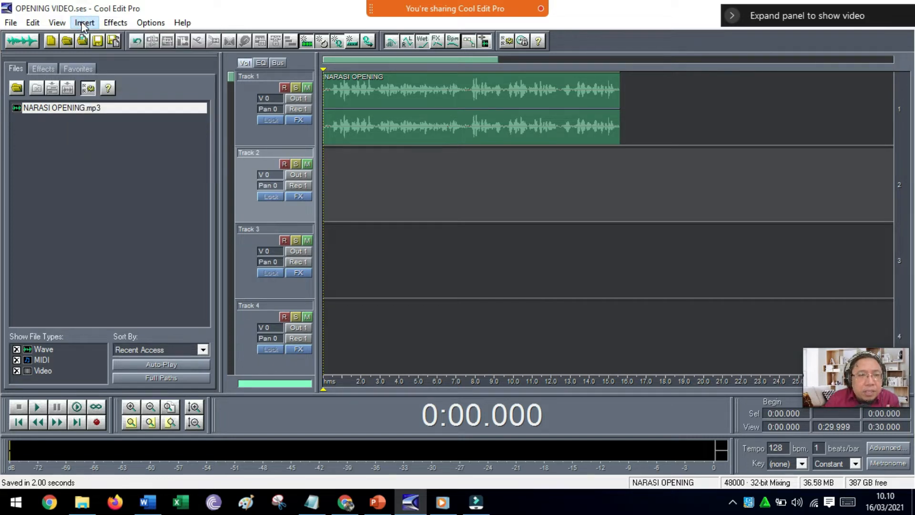
click(83, 24)
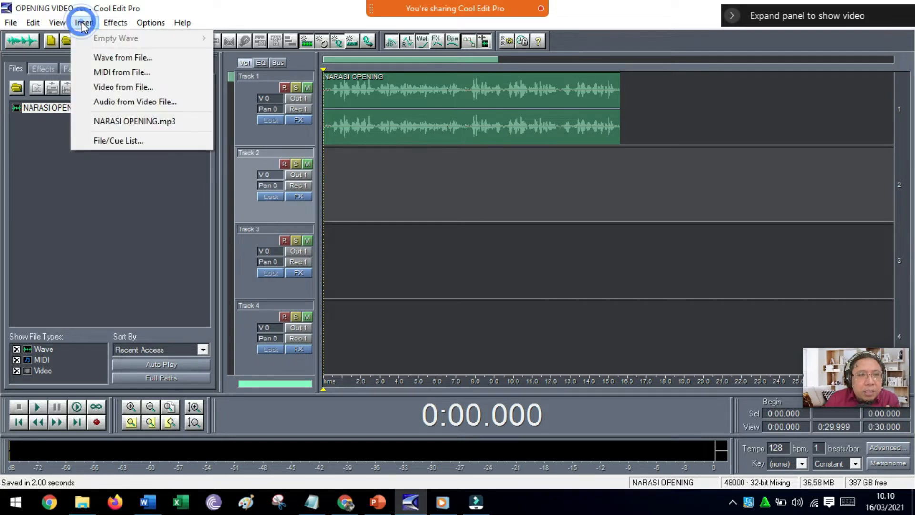
click(92, 58)
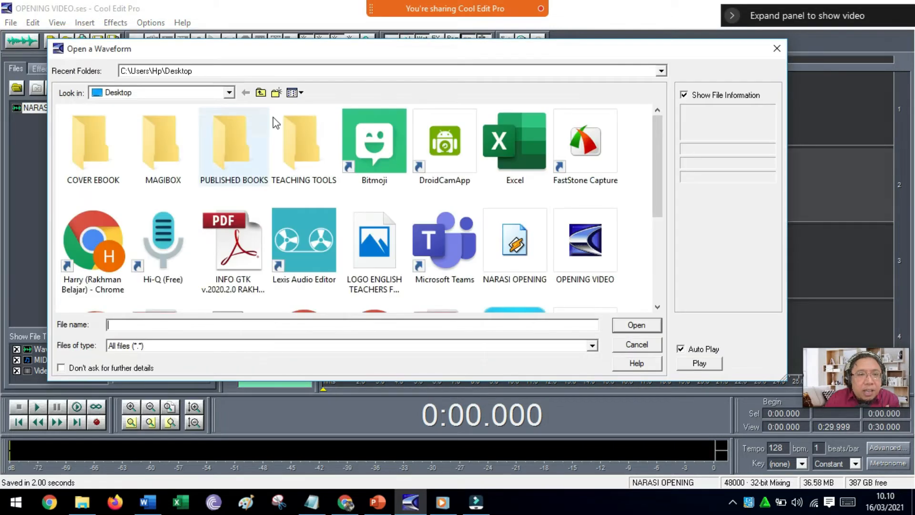
click(229, 93)
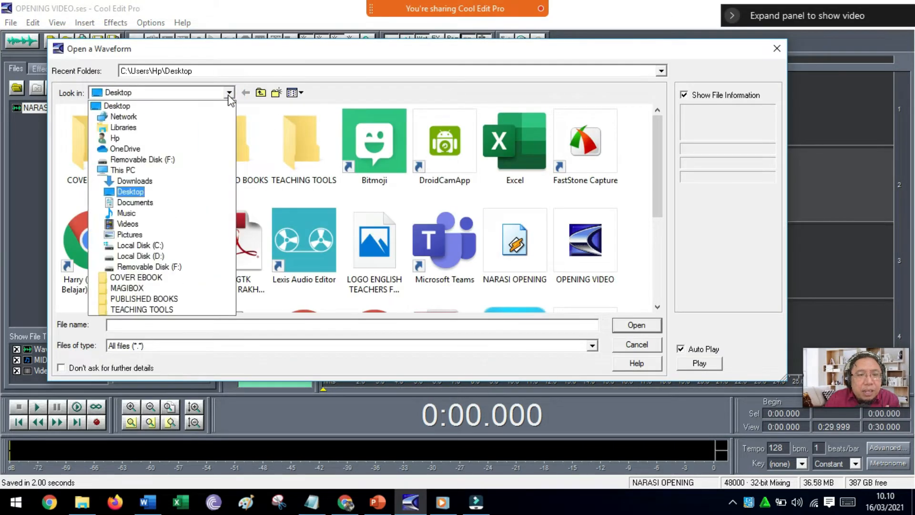
click(230, 93)
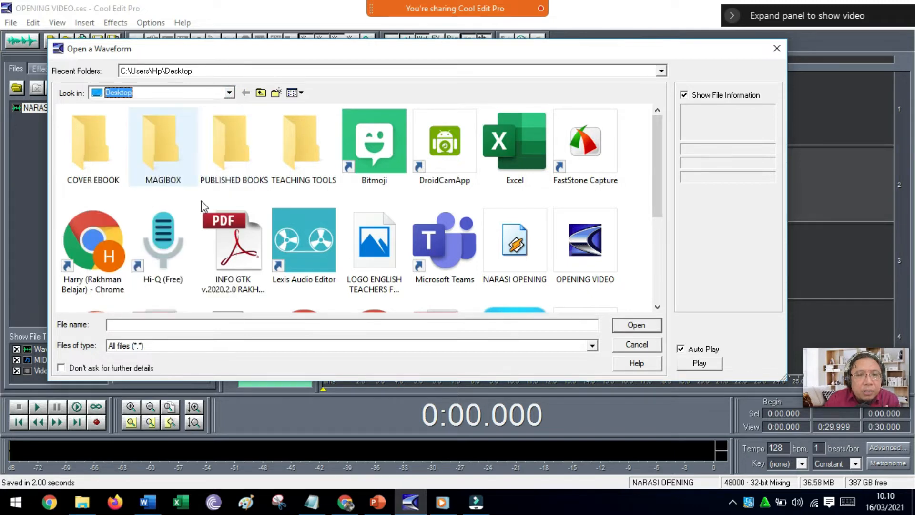
scroll(355, 240, down, 3)
scroll(305, 224, up, 3)
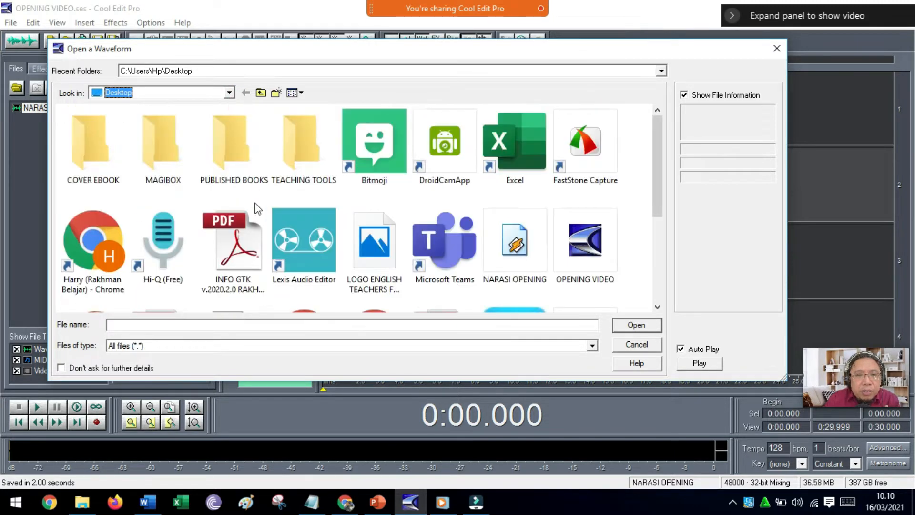
click(230, 93)
click(143, 255)
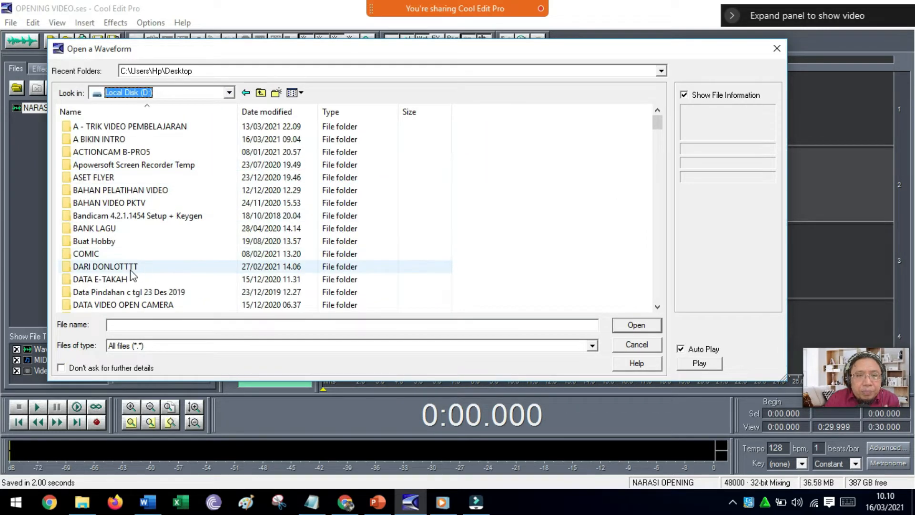
double_click(117, 126)
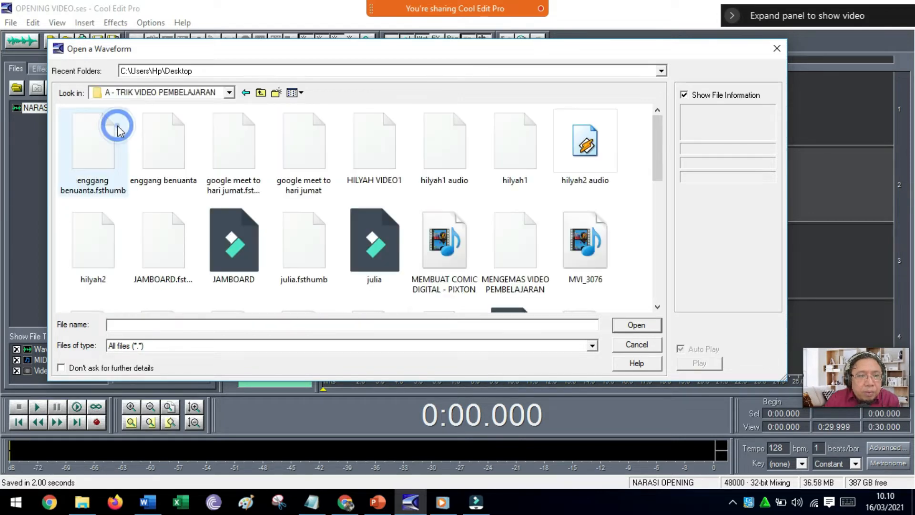
click(260, 93)
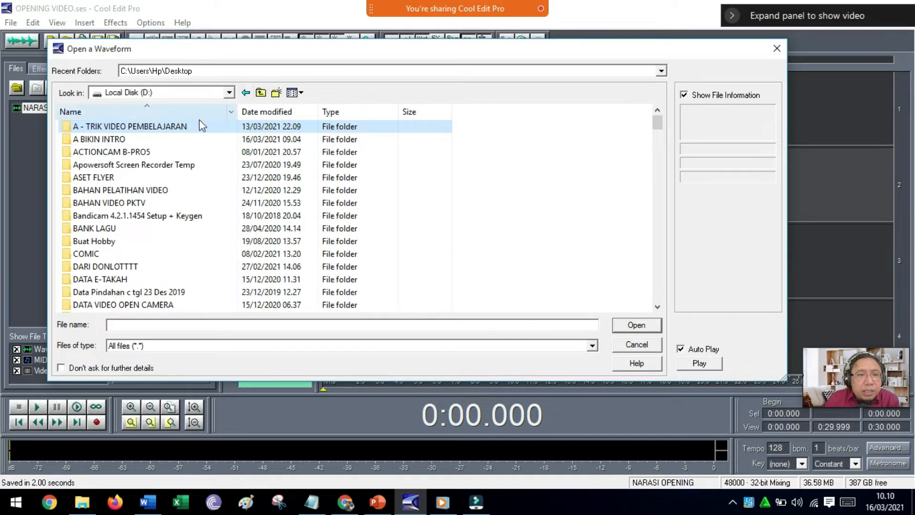
double_click(119, 189)
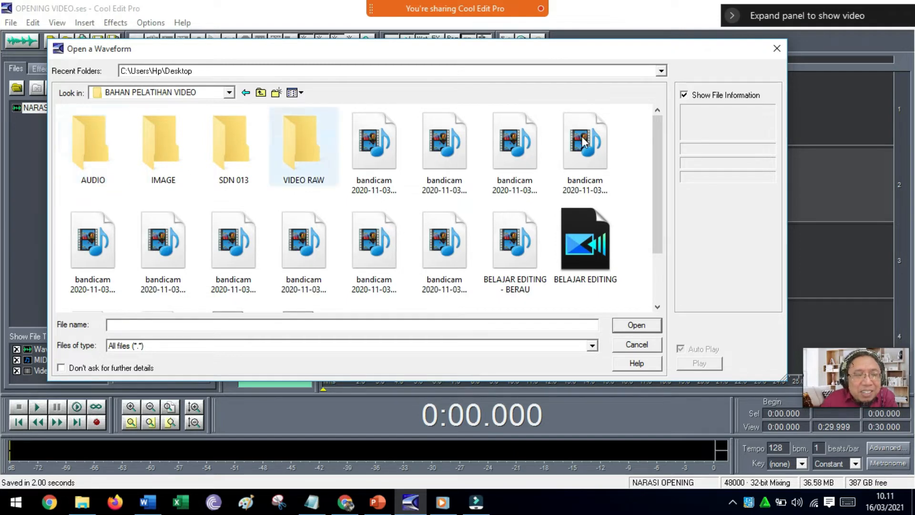
click(776, 48)
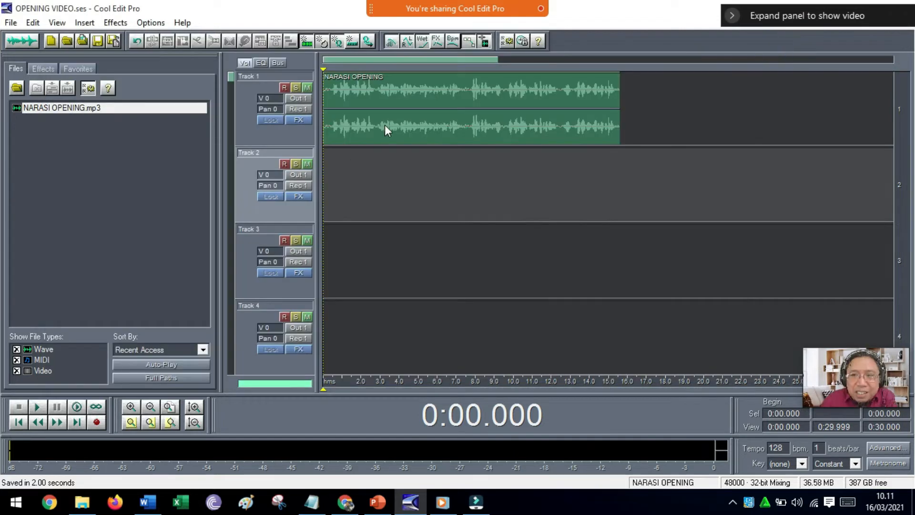
Move the NARASI OPENING clip on Track 1 to start at about 3.2 seconds, and place the cursor near the start of Track 2.
drag(385, 125, 445, 126)
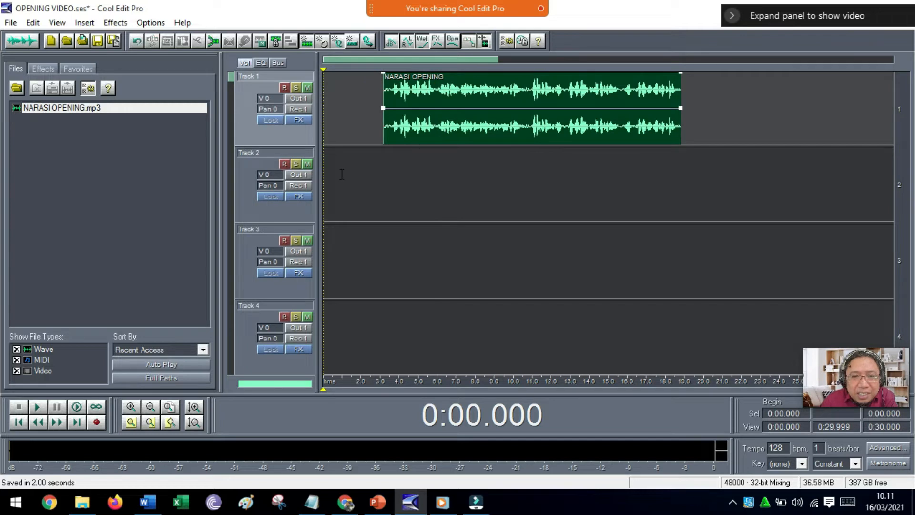
click(326, 176)
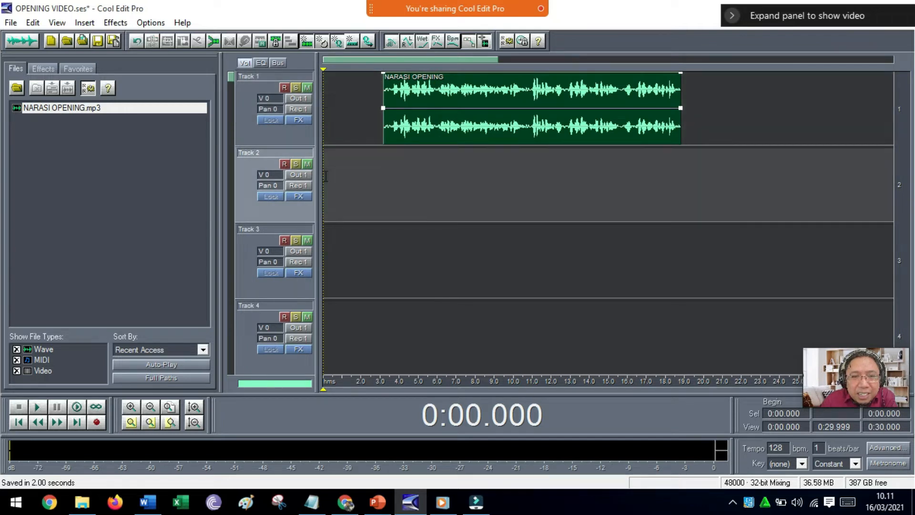
click(340, 117)
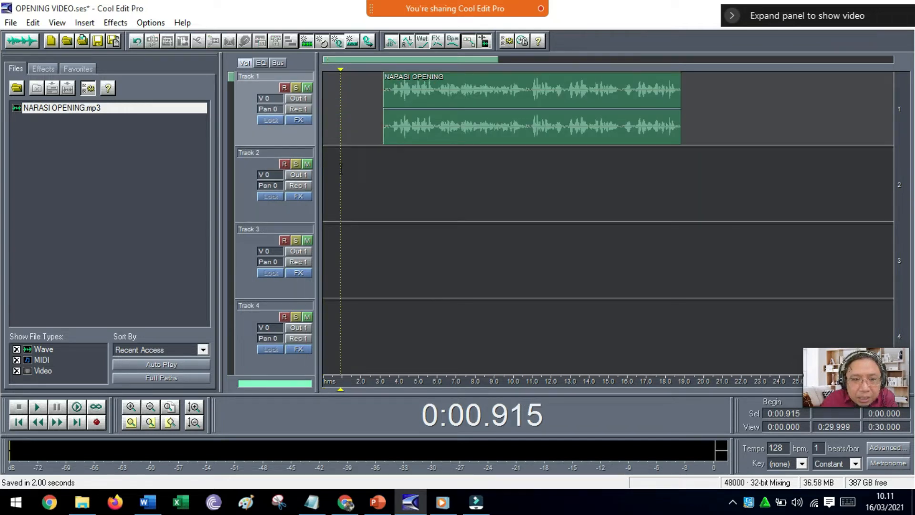
click(339, 178)
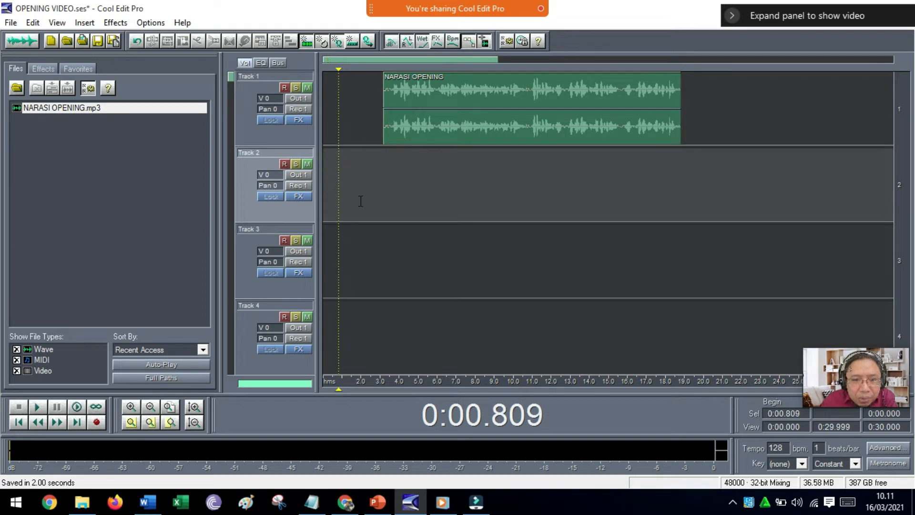
click(333, 192)
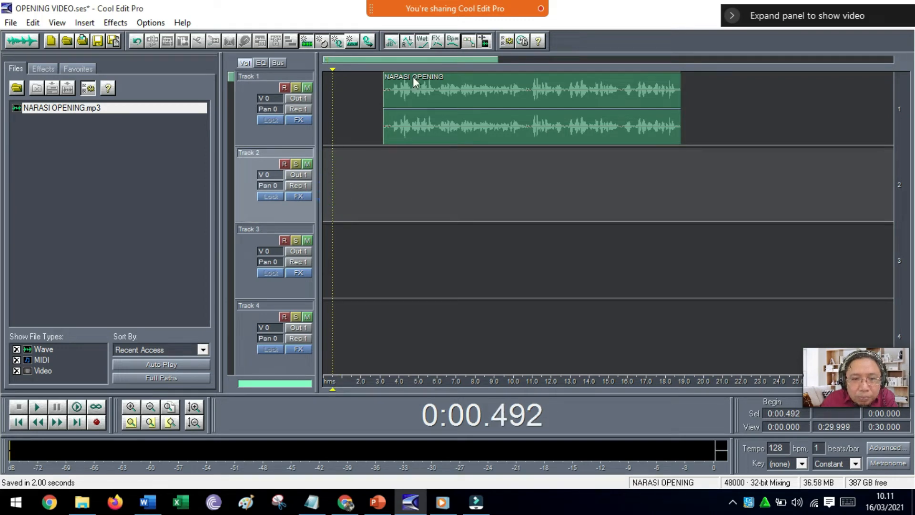
click(324, 175)
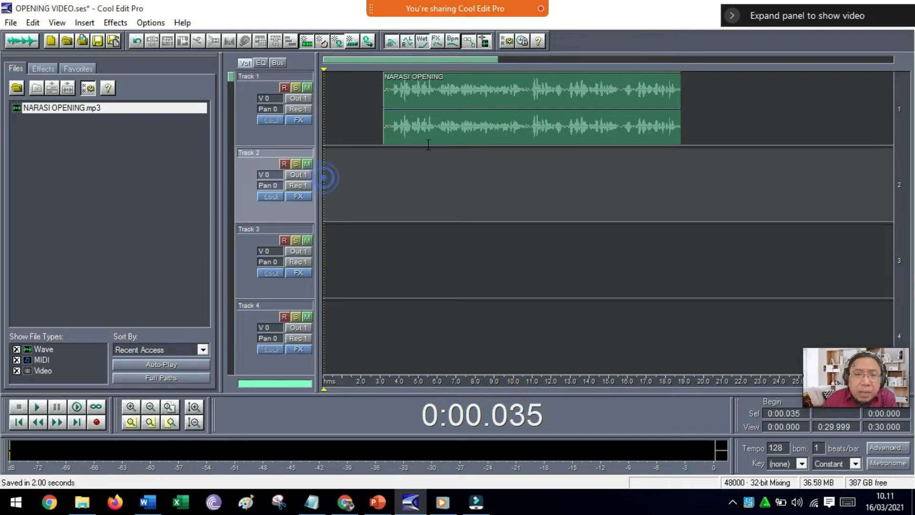
Change the block color of the NARASI OPENING clip to the yellow-green hue 49.
click(439, 86)
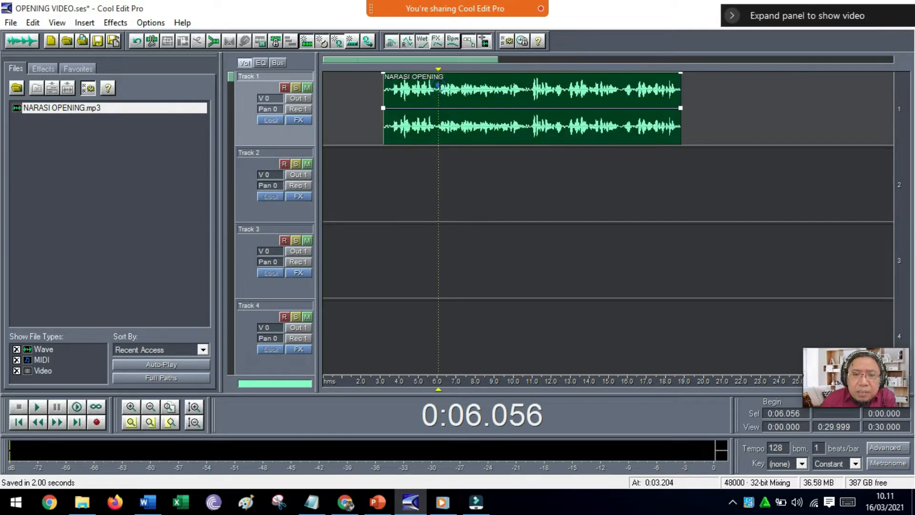
right_click(482, 90)
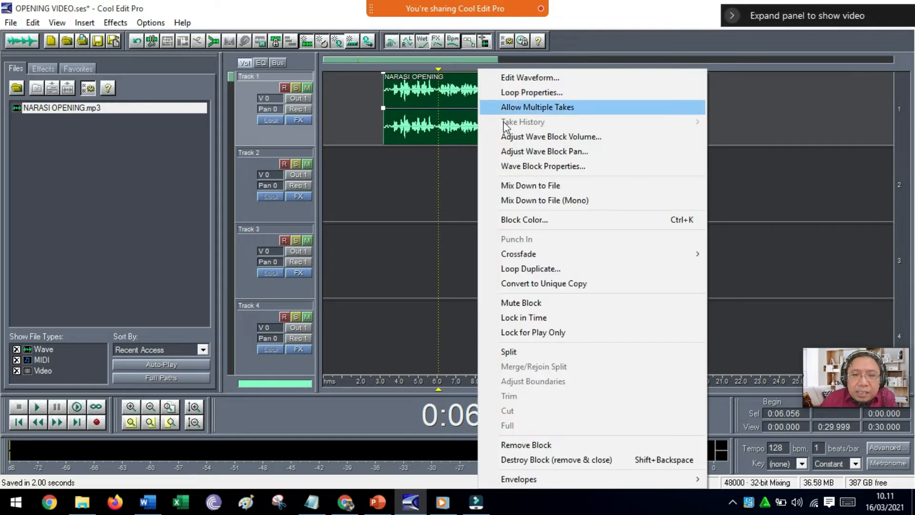
click(510, 219)
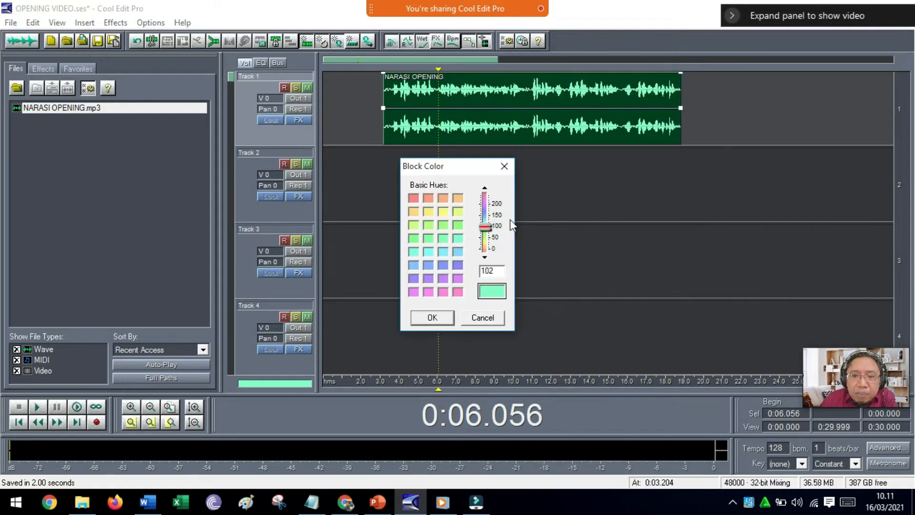
click(459, 214)
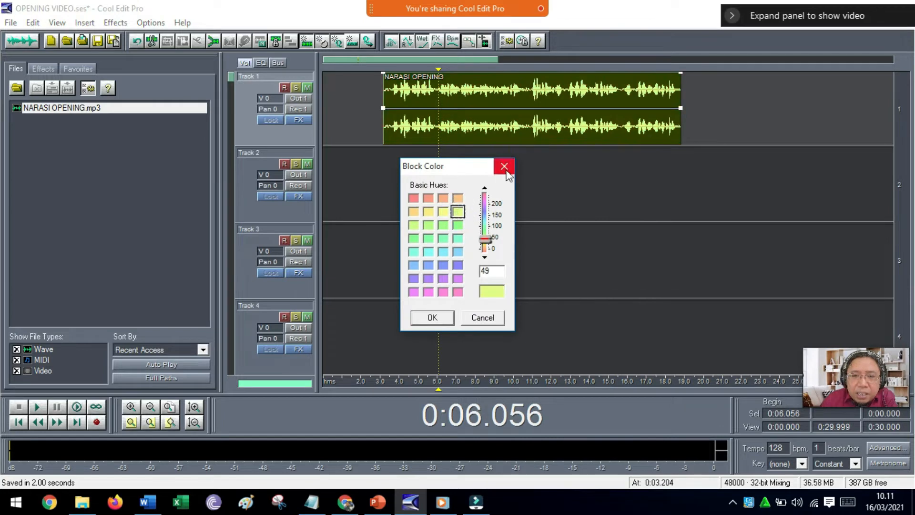
click(443, 320)
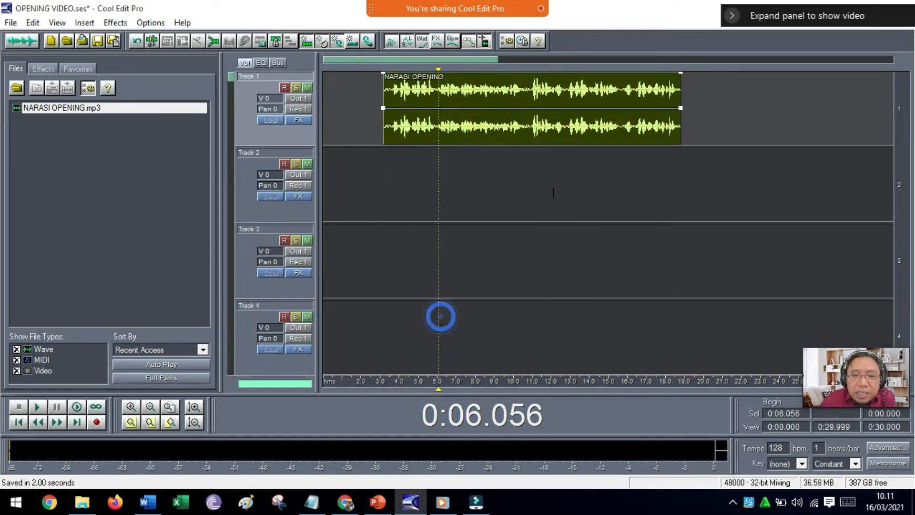
Start inserting a wave file at the beginning of Track 2 and browse to BAHAN PELATIHAN VIDEO > AUDIO on Local Disk (D:).
click(324, 170)
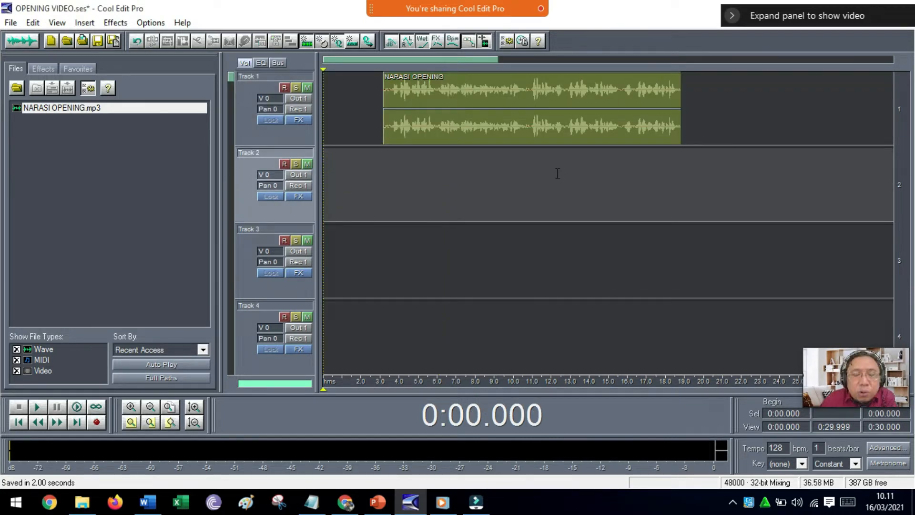
click(84, 22)
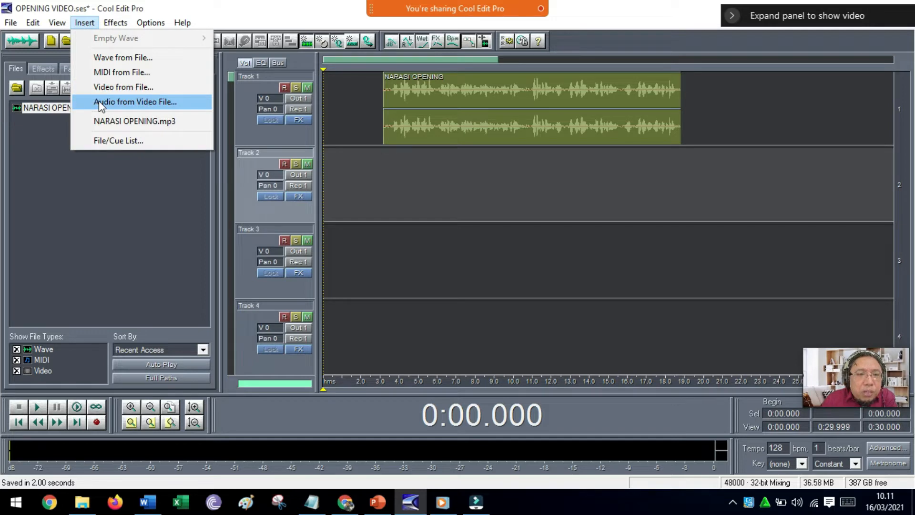
click(102, 59)
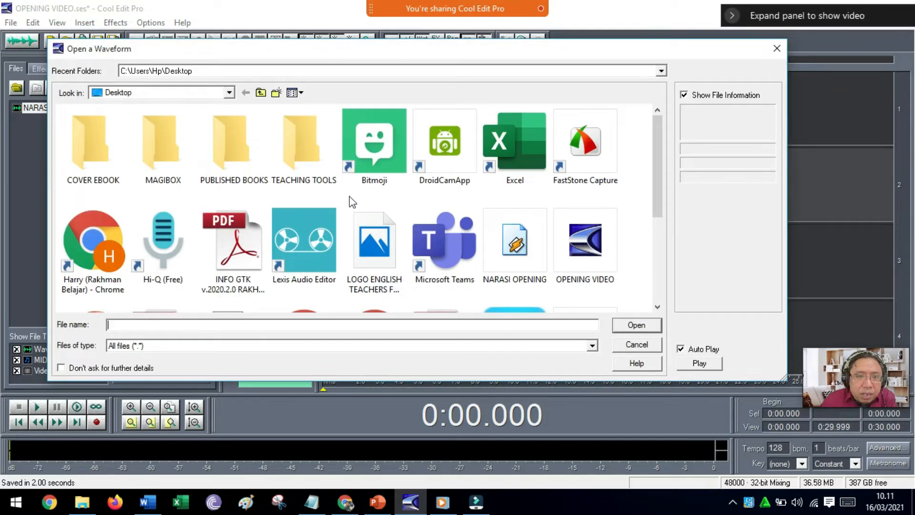
scroll(305, 193, down, 3)
scroll(286, 192, up, 3)
double_click(161, 157)
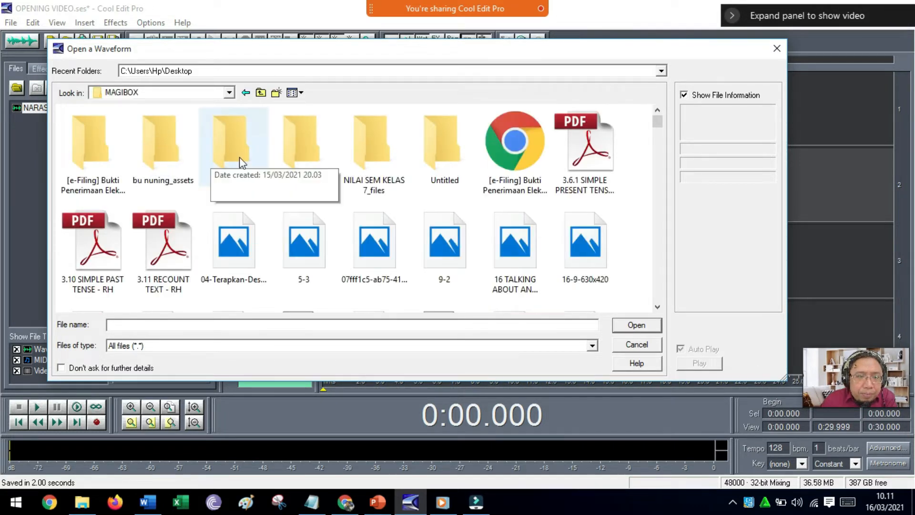
click(230, 92)
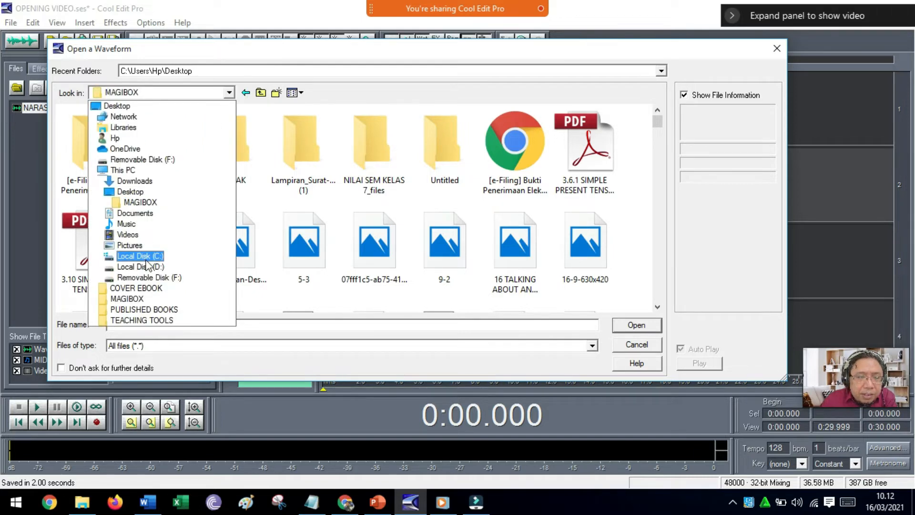
click(143, 266)
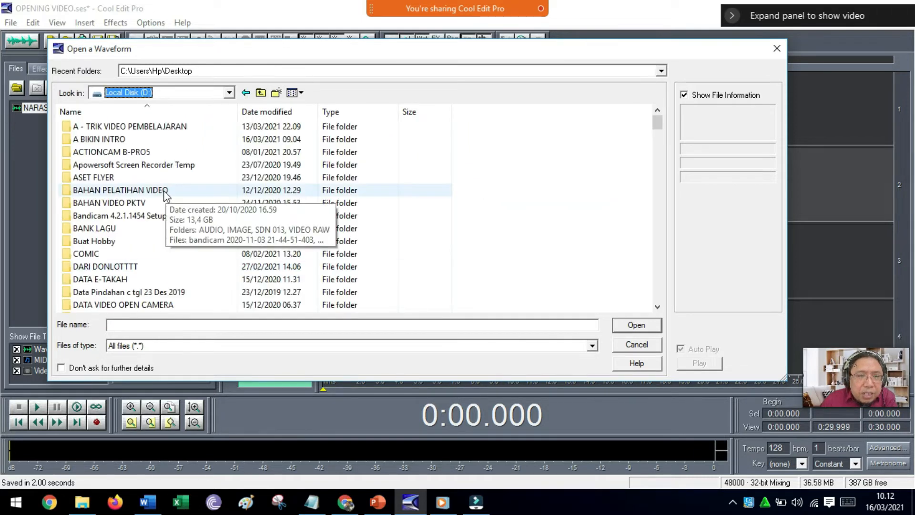
double_click(164, 191)
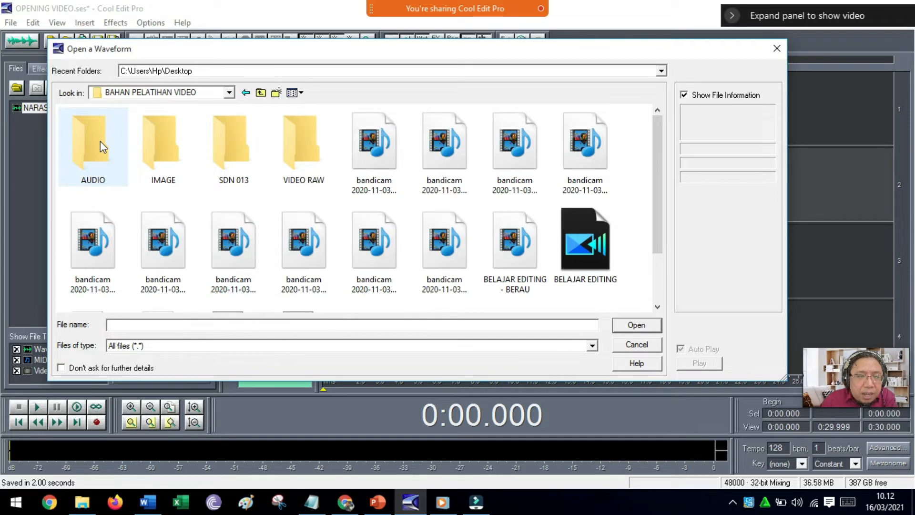
double_click(100, 141)
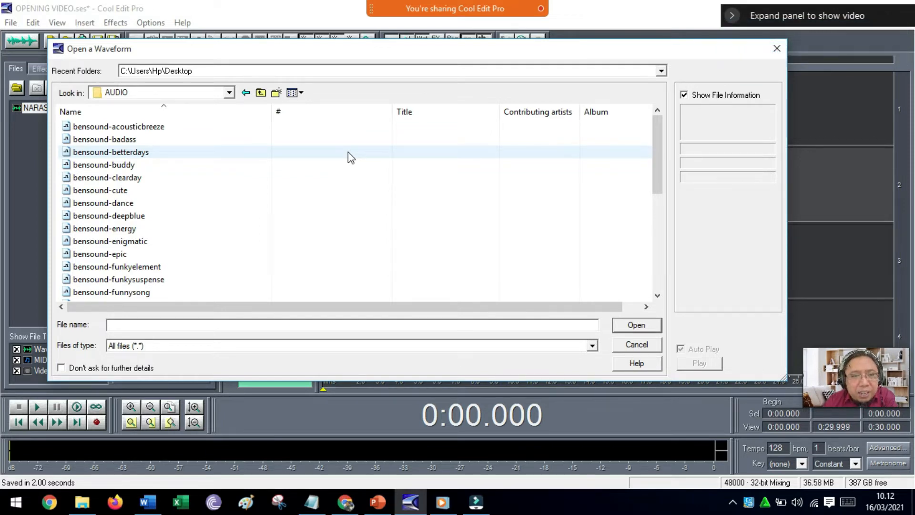
Preview the music files bensound-betterdays, bensound-buddy, bensound-clearday and bensound-cute.
click(131, 155)
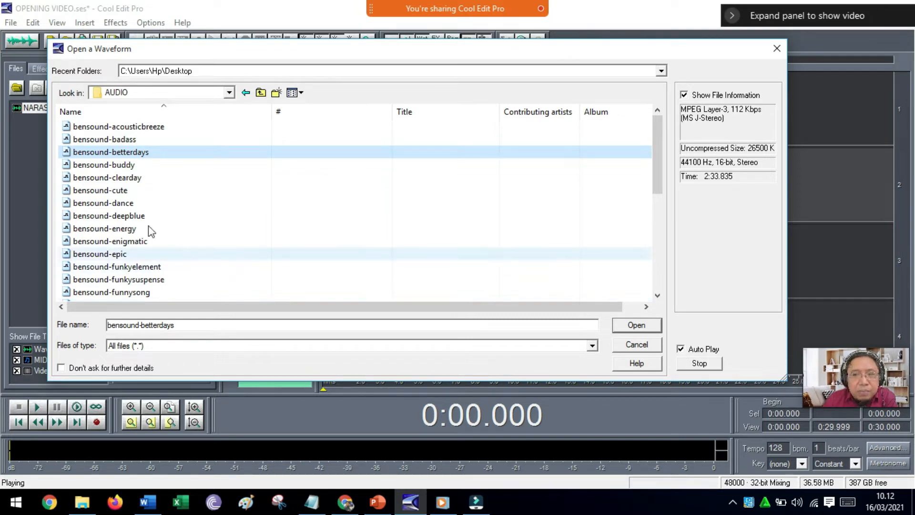
click(117, 164)
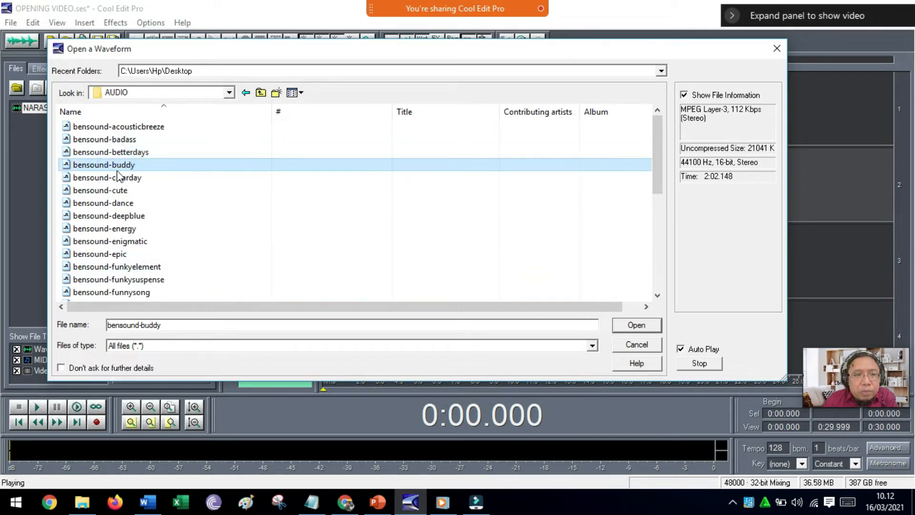
click(117, 178)
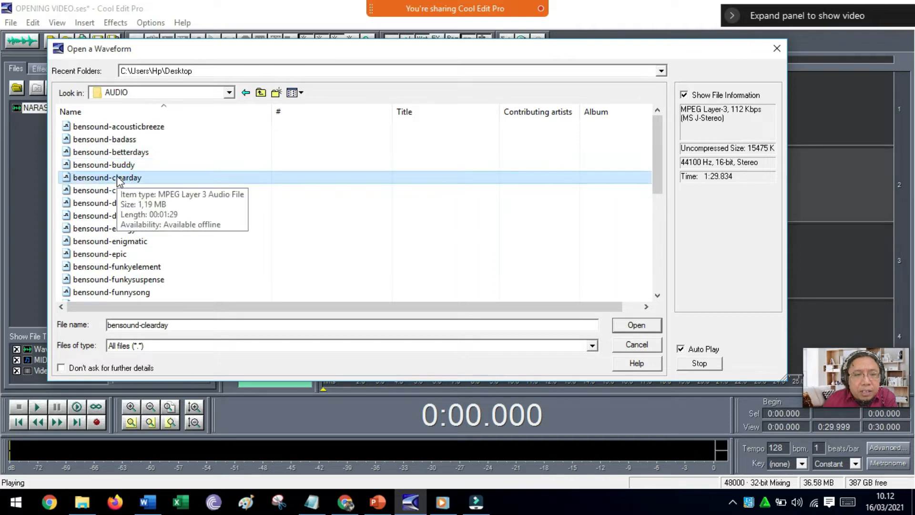
click(114, 190)
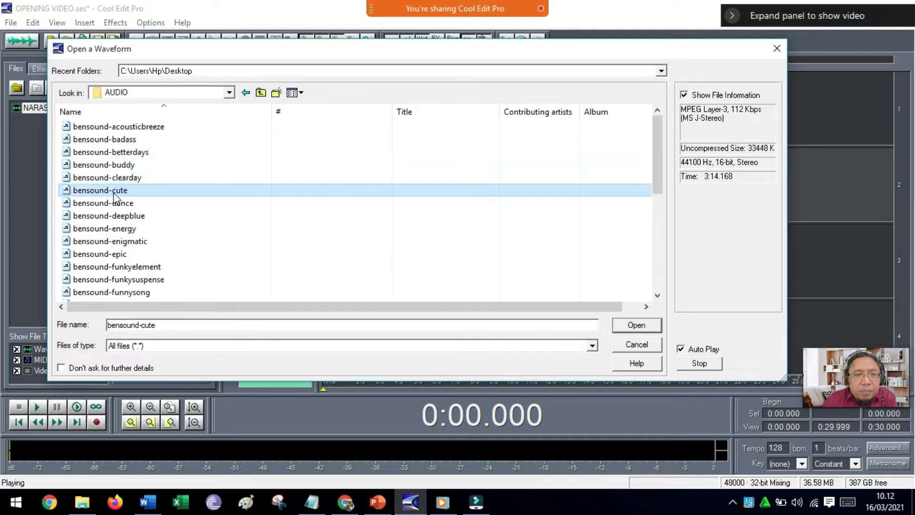
Insert bensound-acousticbreeze into Track 2, converting a copy to 48000 Hz, stereo, 16-bit.
click(122, 127)
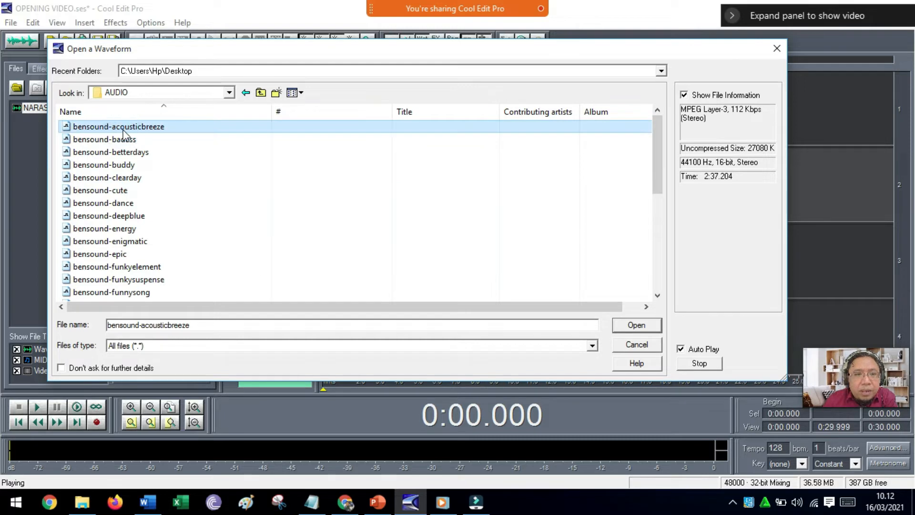
click(636, 326)
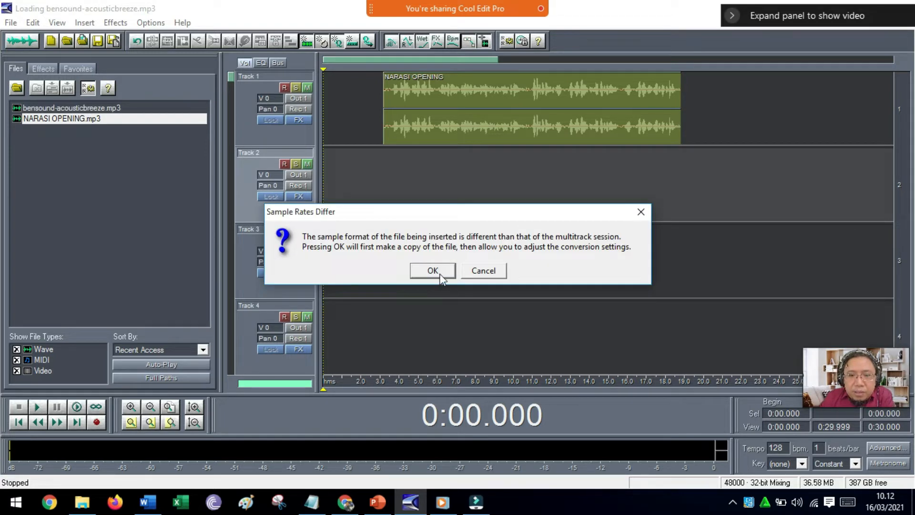
click(440, 275)
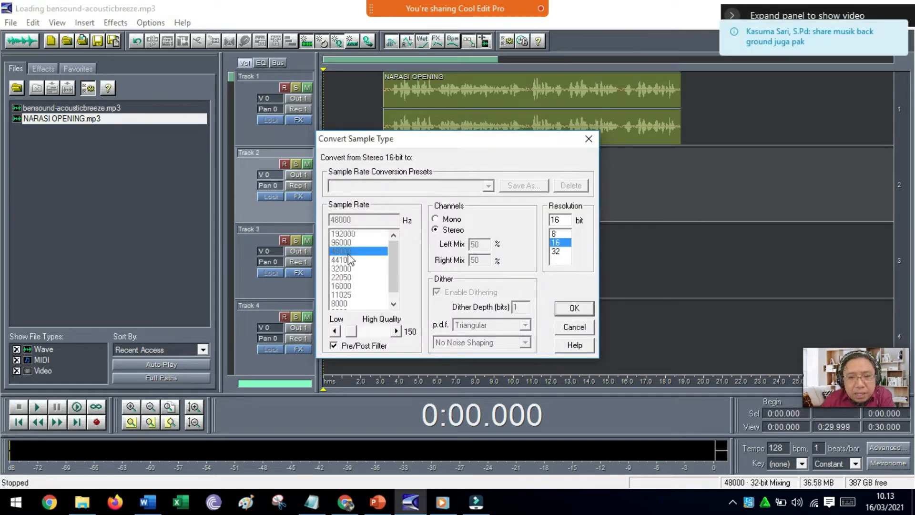
click(580, 310)
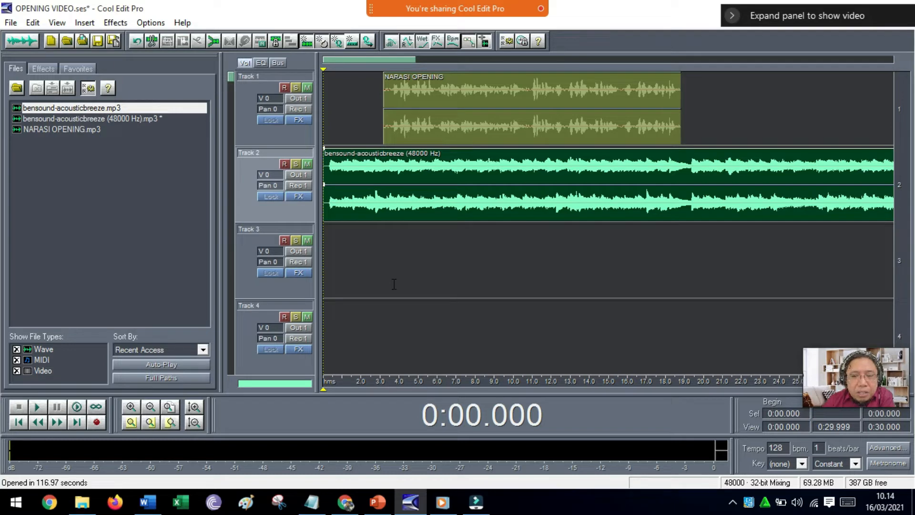
Play the narration and background music together from the start and stop after the narration.
key(space)
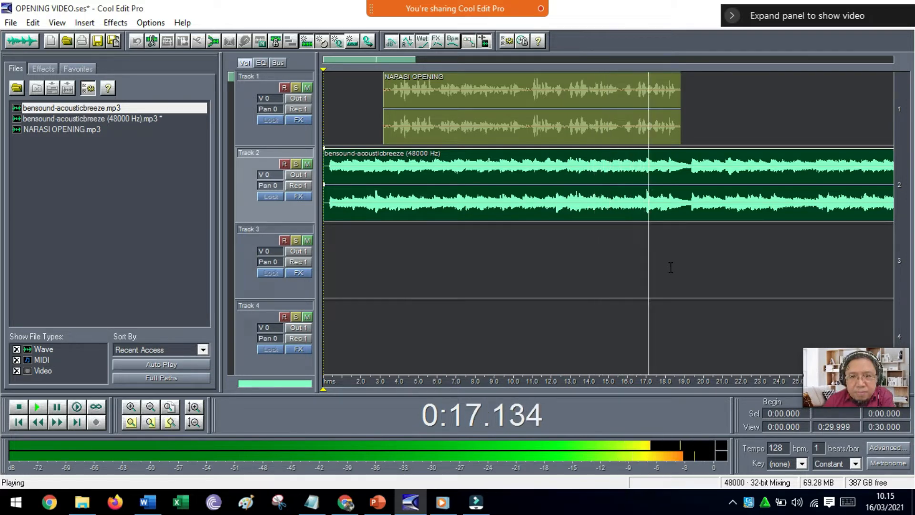
key(space)
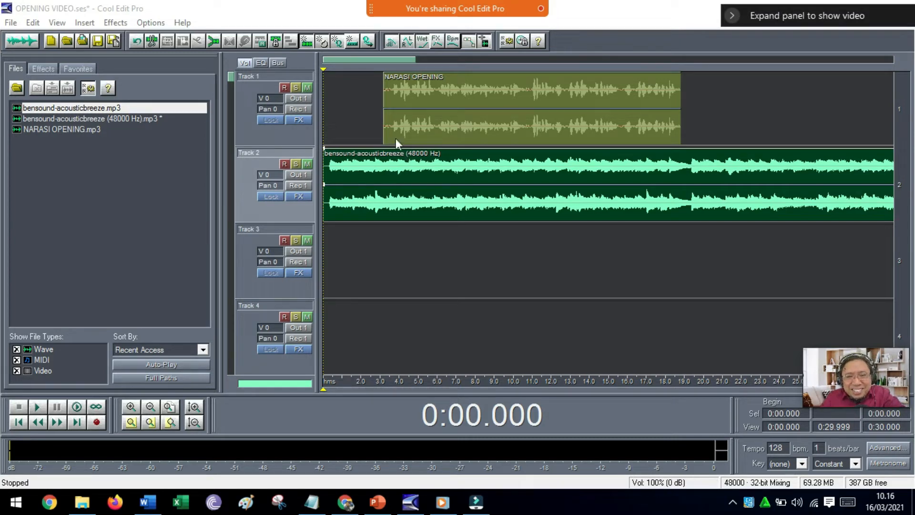
With Edit Envelopes, add a full-volume envelope point to the Track 2 music clip at about 3.5 seconds.
click(470, 42)
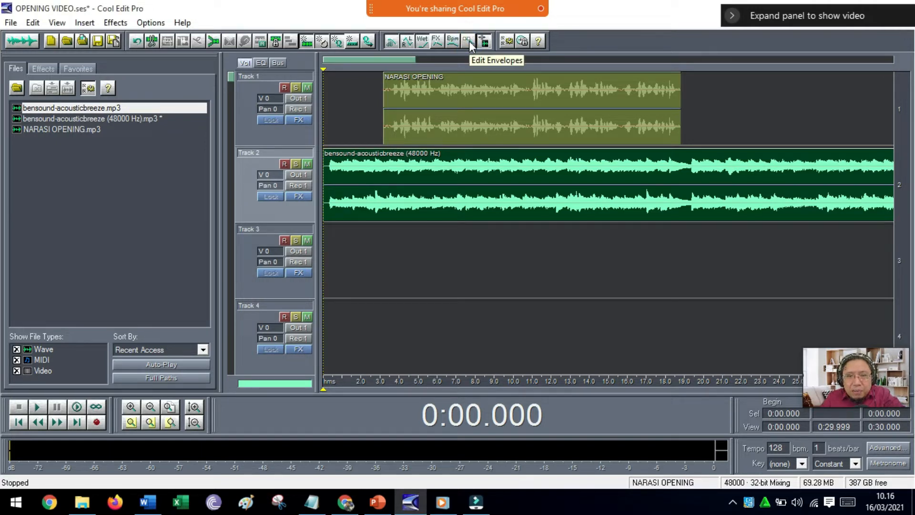
click(486, 42)
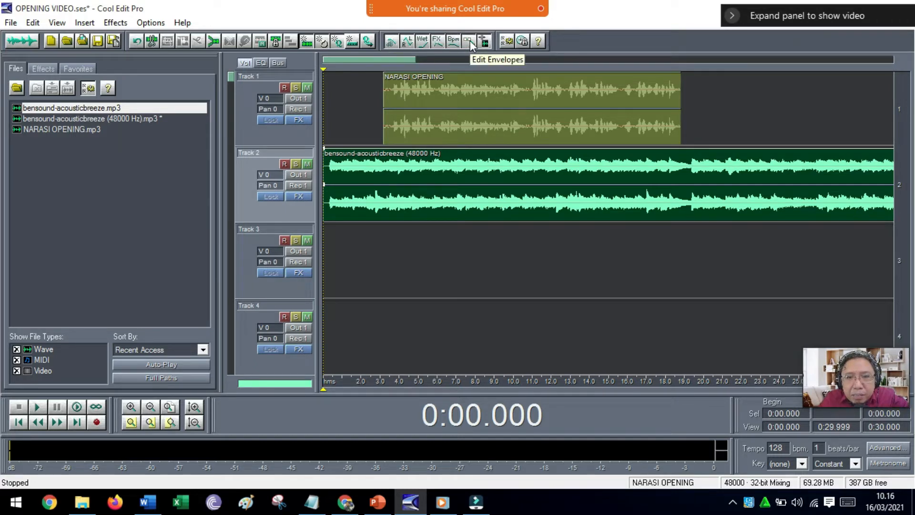
click(483, 42)
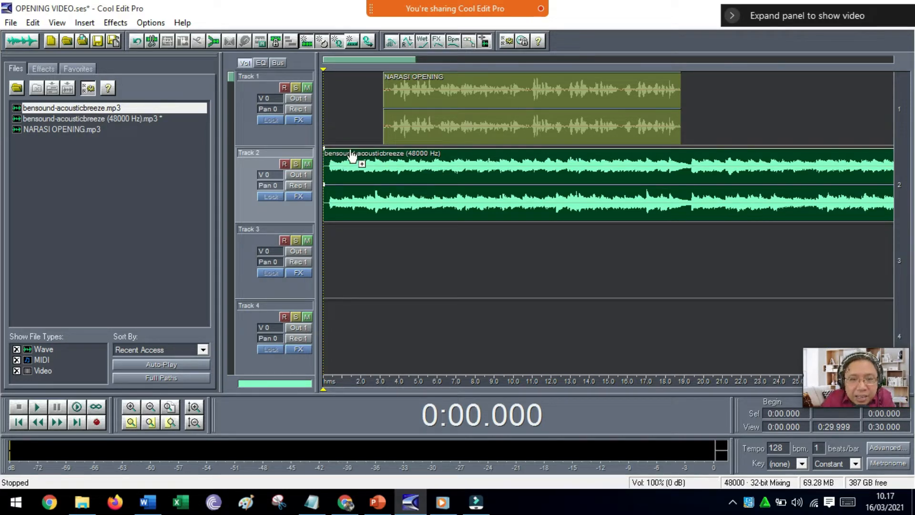
click(390, 148)
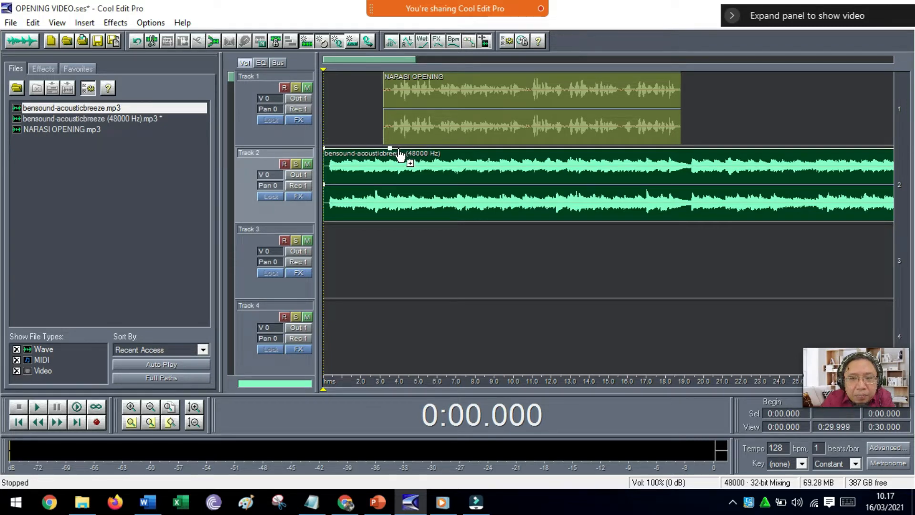
Lower the music's volume envelope between about 3.8 and 18.5 seconds, restore full volume at about 18.7 seconds, and play the mix.
drag(400, 155, 399, 206)
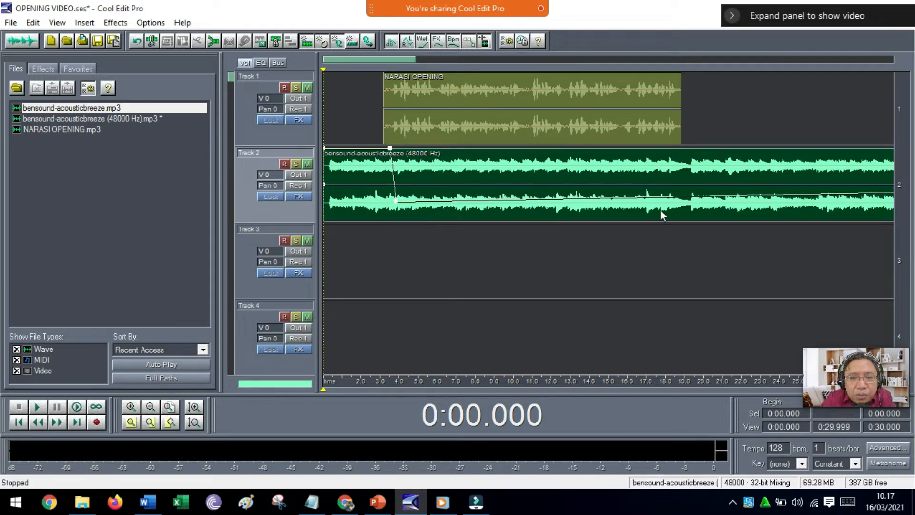
drag(680, 204, 682, 155)
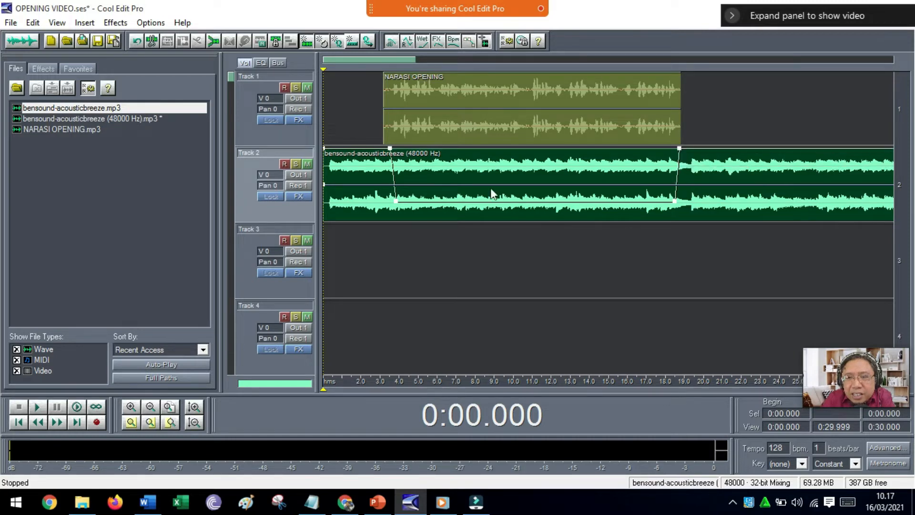
click(325, 239)
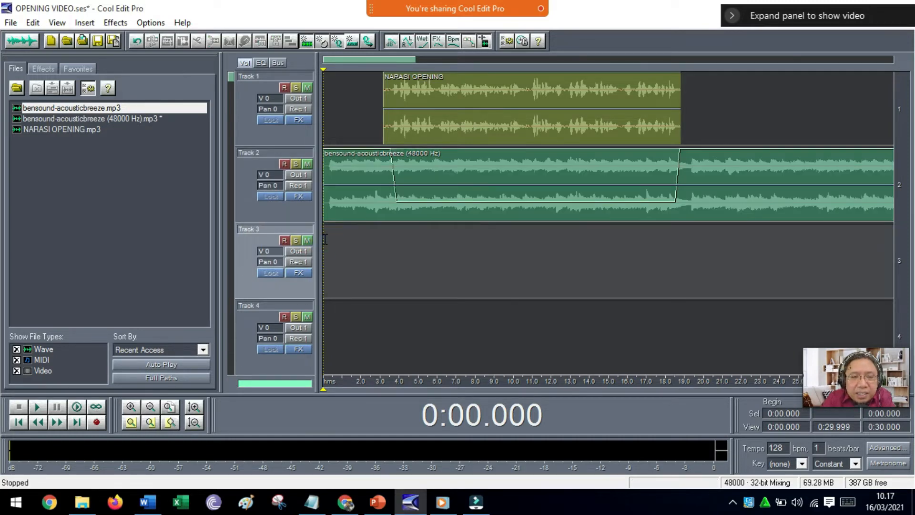
key(space)
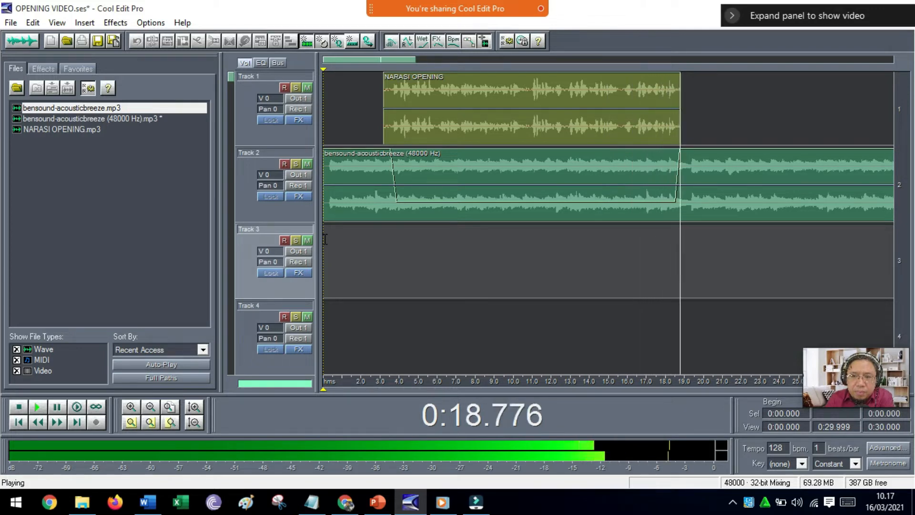
key(space)
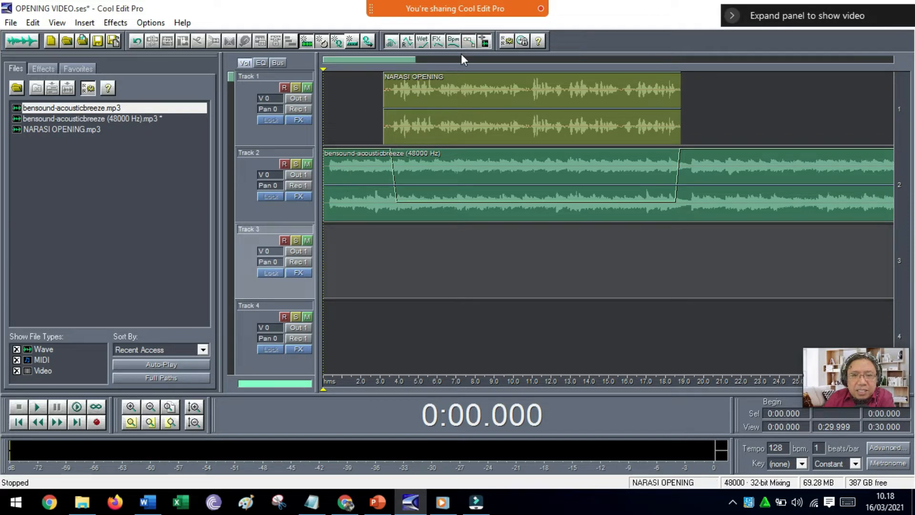
Undo the volume envelope dip on the music clip and play the mix from the start for comparison.
click(134, 42)
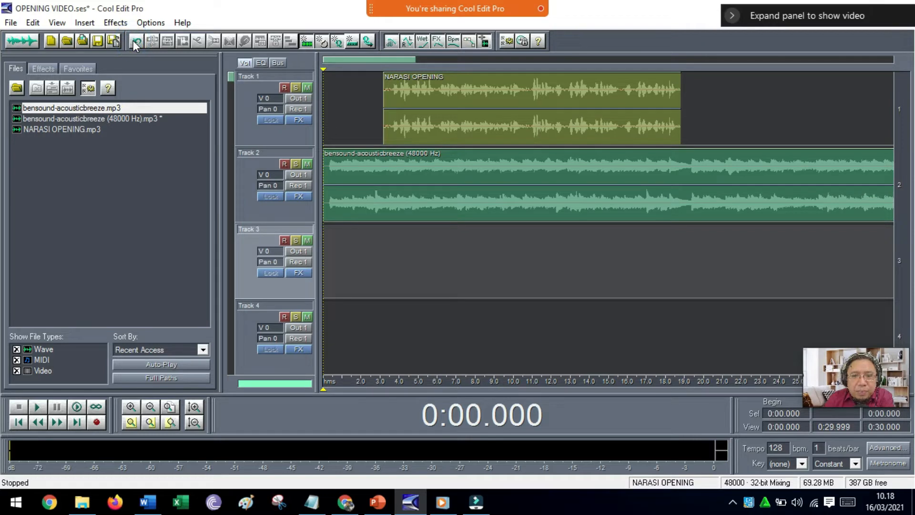
key(space)
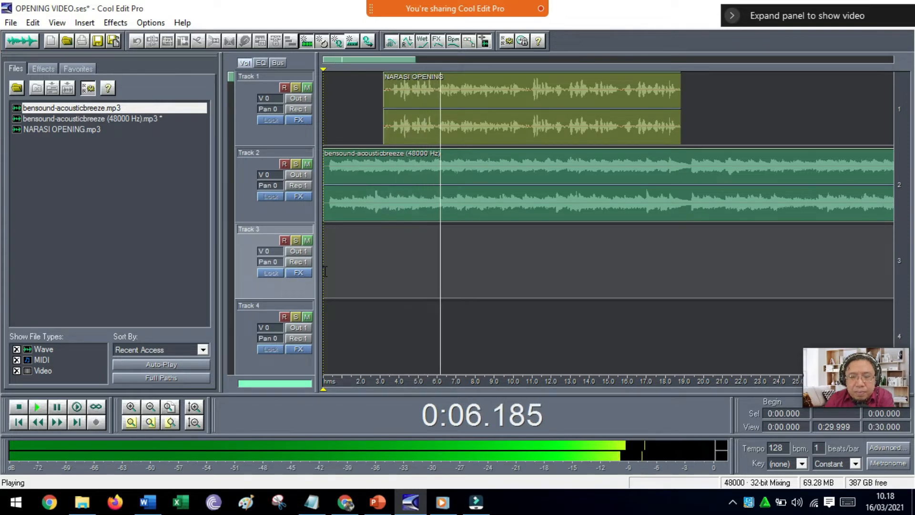
key(space)
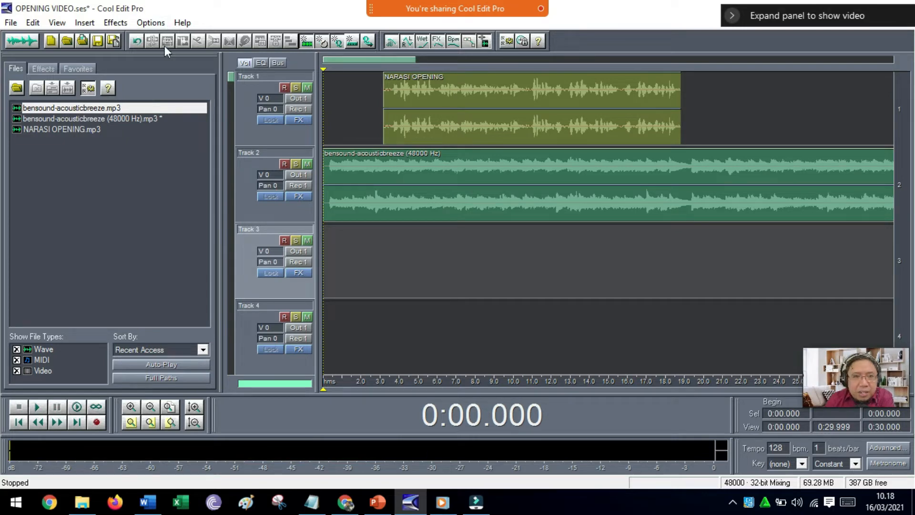
Redraw the music's volume dip from about 4.1 to 18.4 seconds, returning to full at 18.7 seconds, and move the cursor to about 3.7 seconds.
click(33, 22)
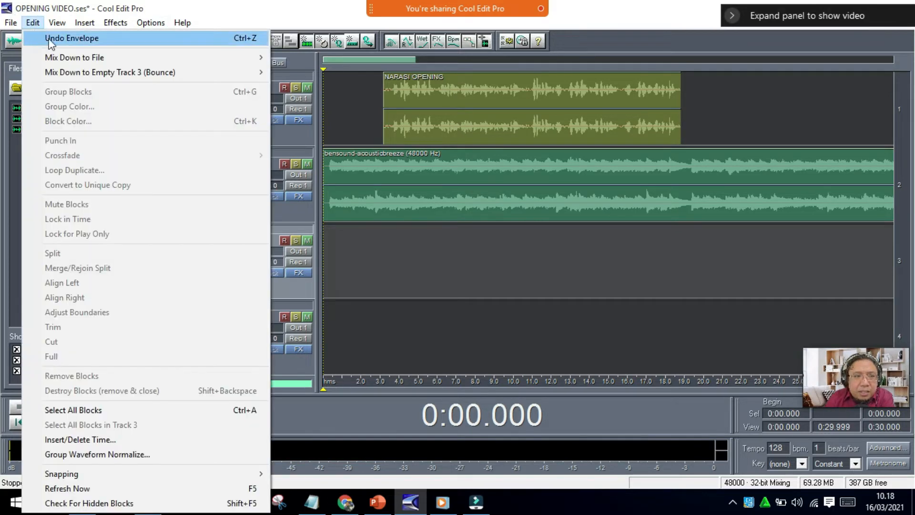
click(399, 168)
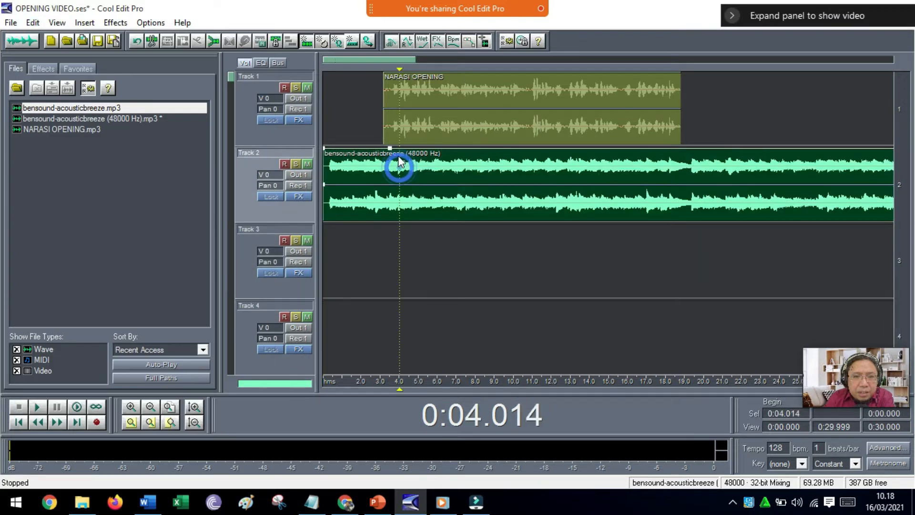
drag(400, 155, 404, 207)
drag(682, 197, 681, 153)
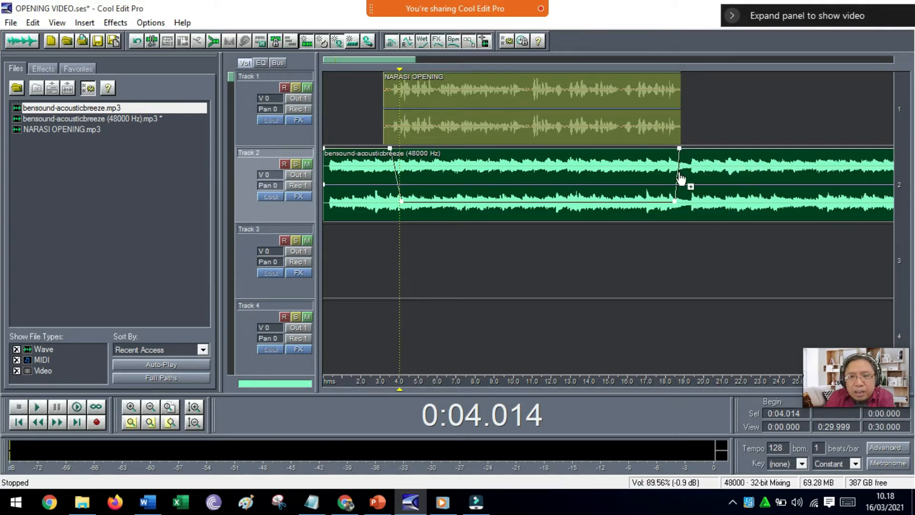
drag(675, 201, 673, 201)
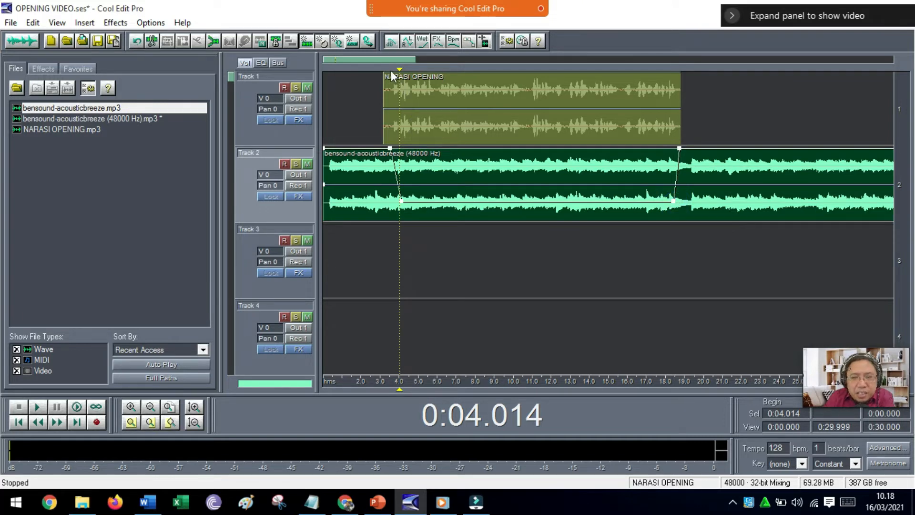
drag(399, 70, 394, 70)
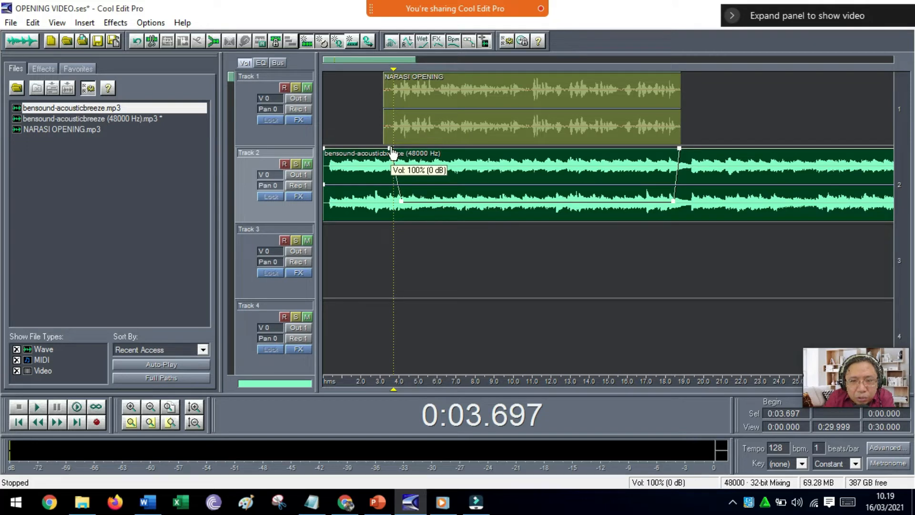
Try an earlier, abrupt music dip with envelope points at about 2.7 seconds, dropping from 100% to about 41%, and play the mix from the start.
click(374, 149)
drag(374, 149, 377, 196)
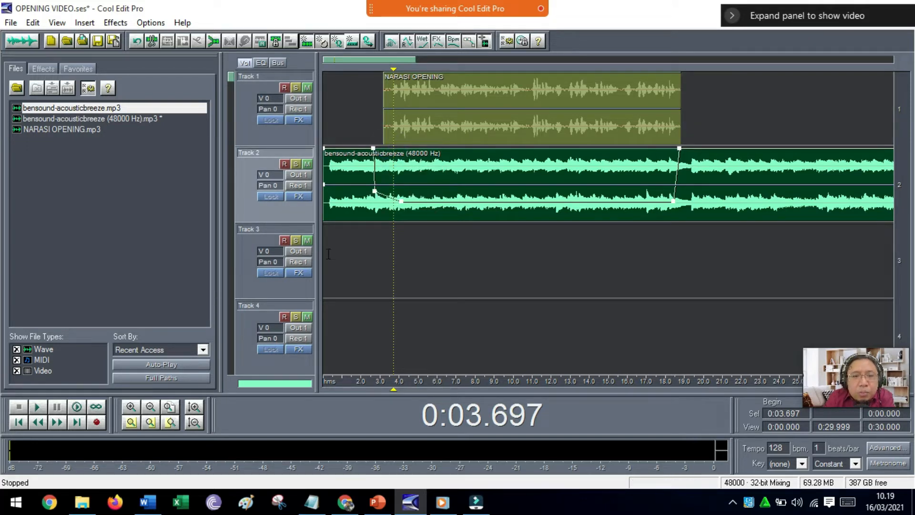
click(323, 253)
key(space)
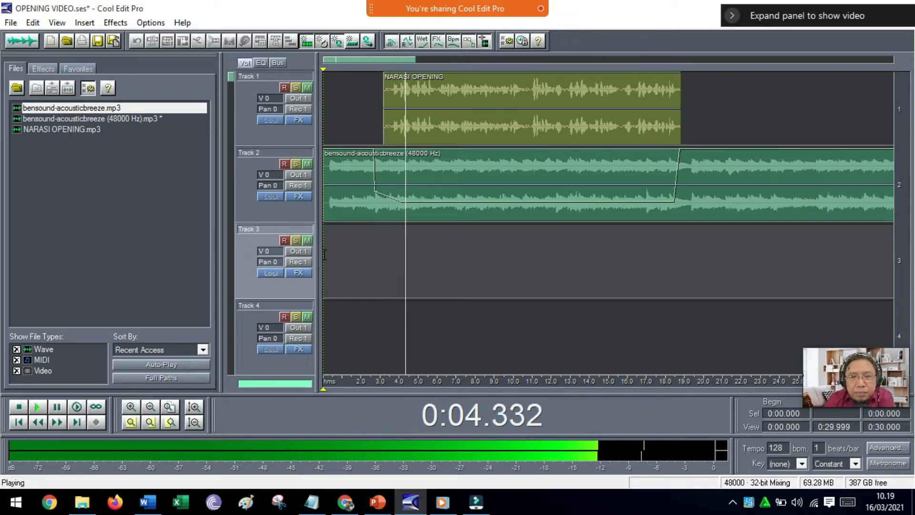
key(space)
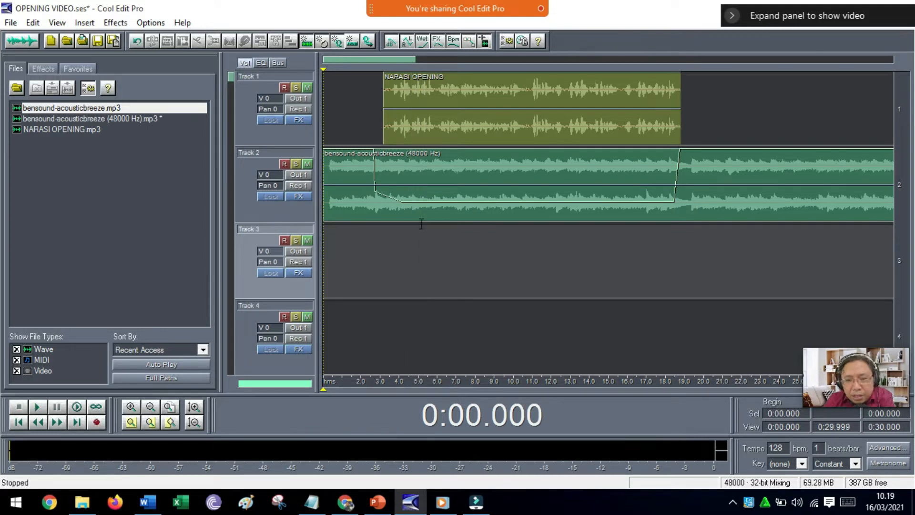
Move the music's 41% envelope point back up to 100% at about 3.5 seconds and play the mix from the start.
click(394, 208)
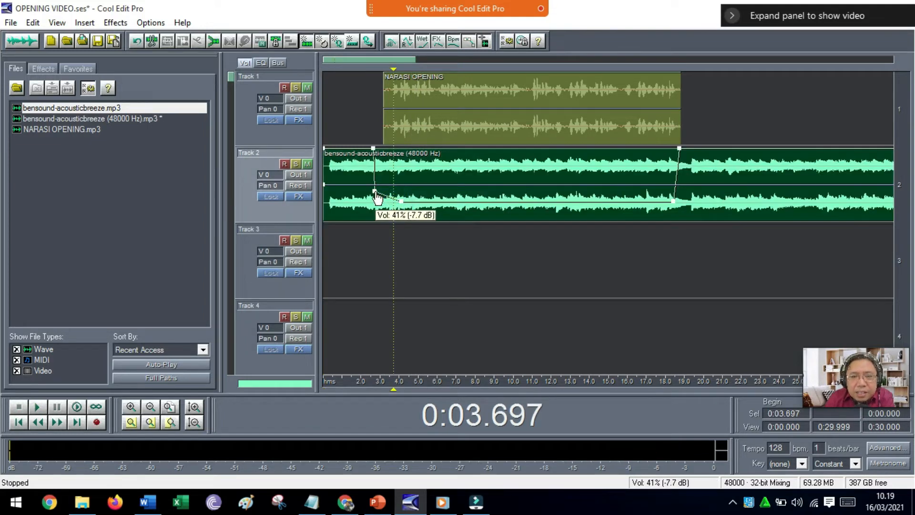
drag(378, 196, 391, 155)
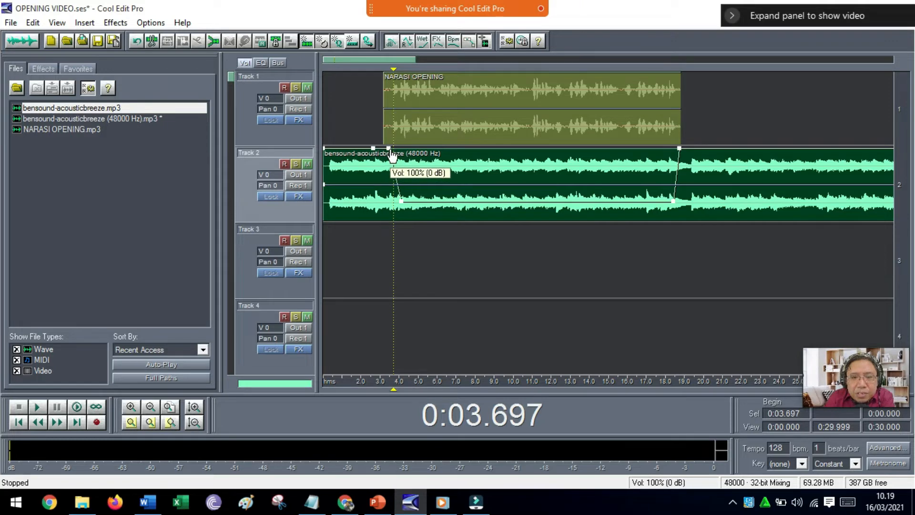
click(326, 238)
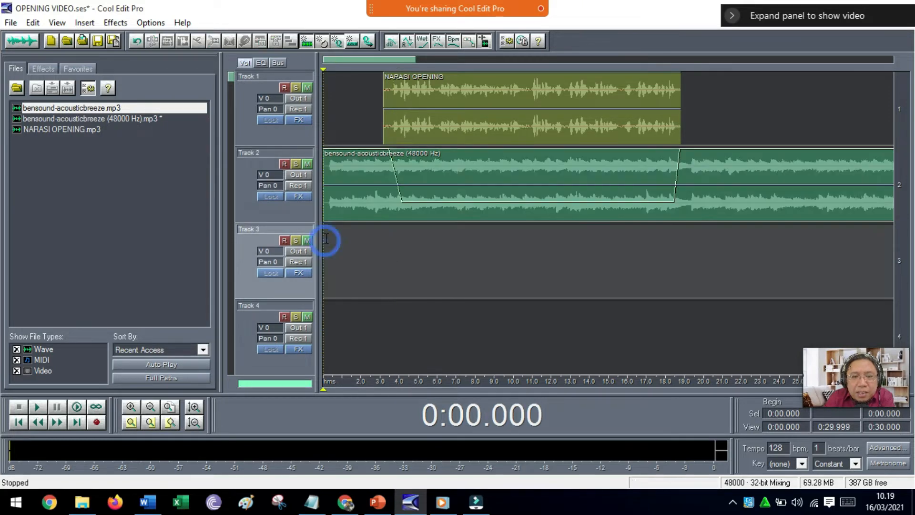
key(space)
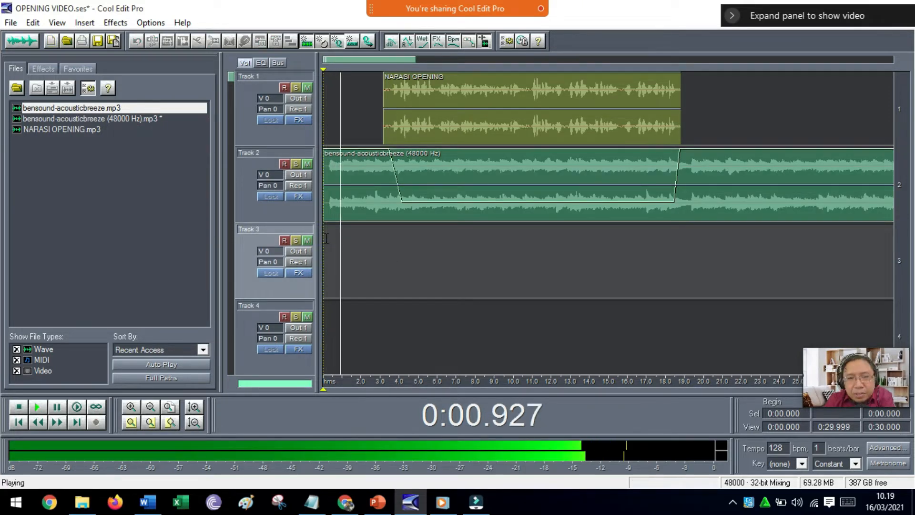
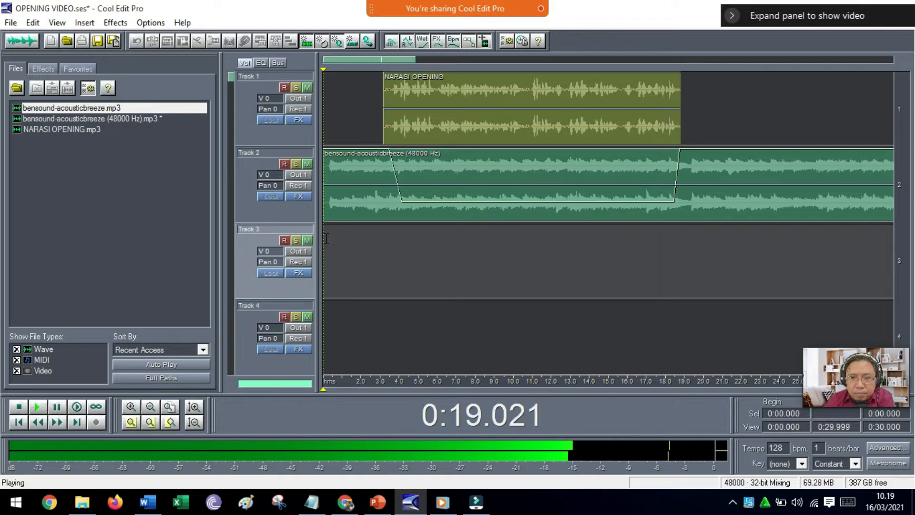
Stop the playback and examine the envelope points that shape the music's volume dip on Track 2.
key(space)
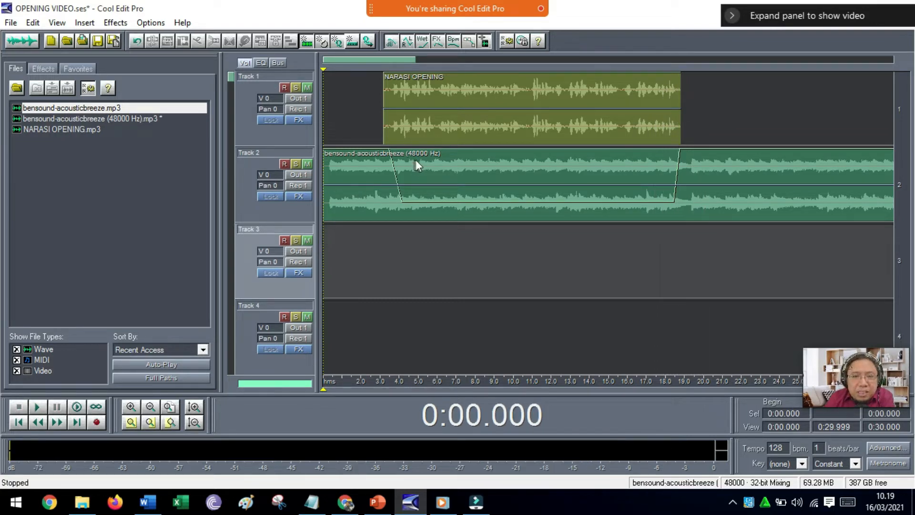
click(397, 165)
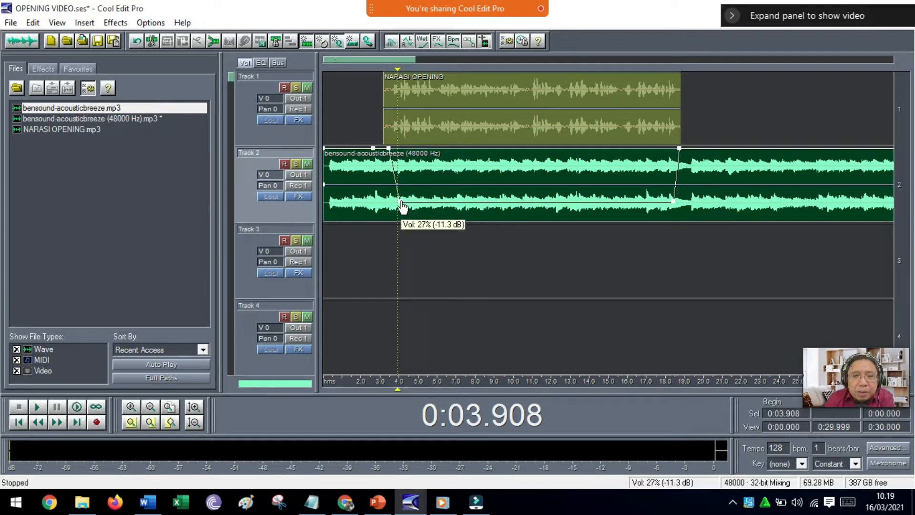
click(673, 202)
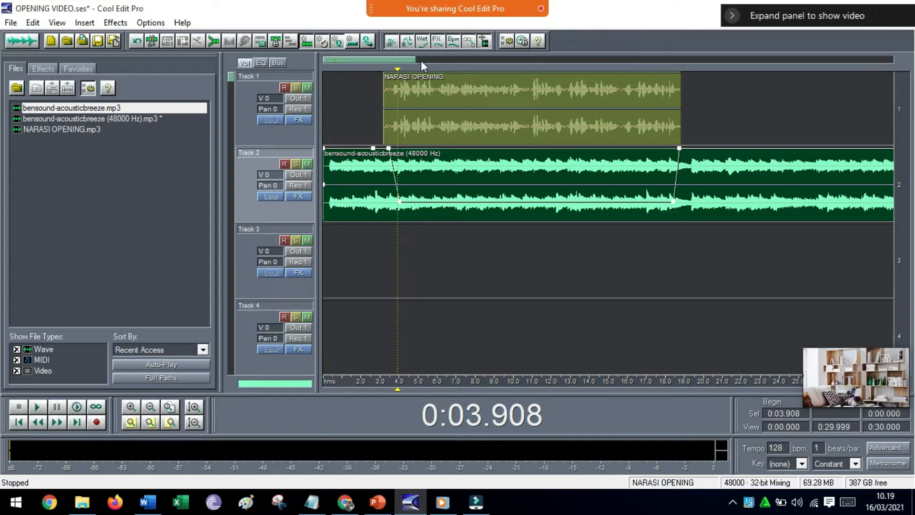
mouse_move(411, 64)
mouse_down()
mouse_move(518, 67)
mouse_move(395, 70)
mouse_up()
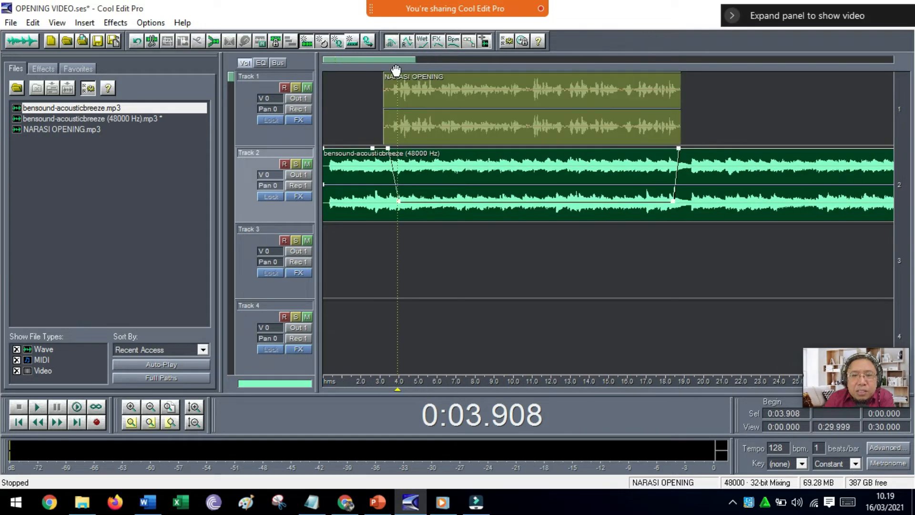
Try the horizontal and vertical zoom on the session and end with the music clip's full length in view.
click(150, 408)
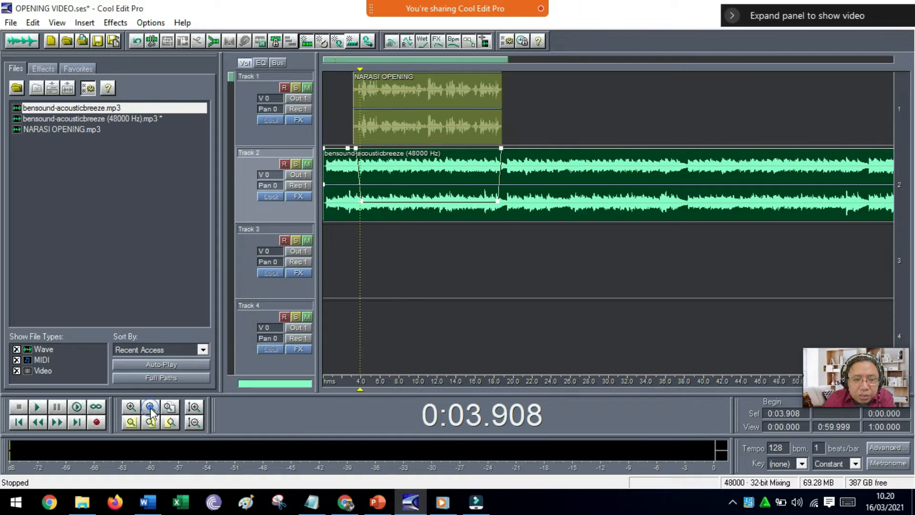
click(151, 408)
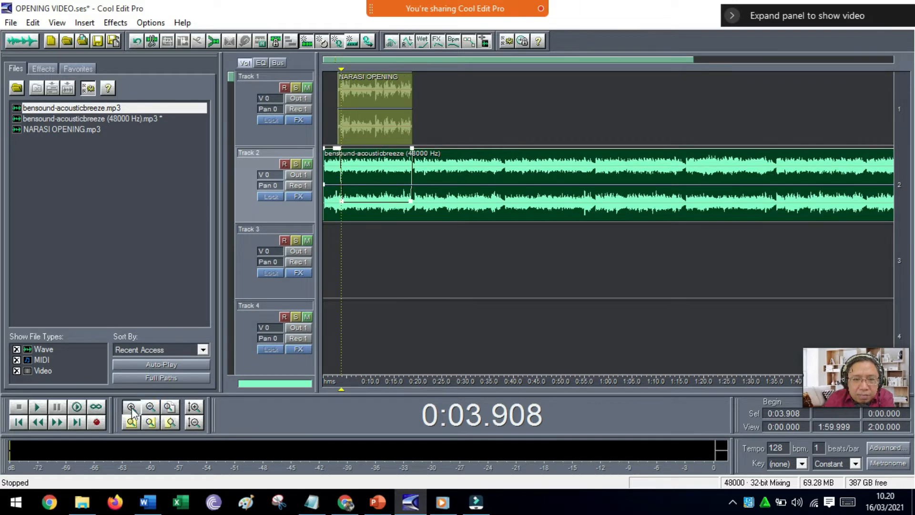
click(131, 408)
click(131, 409)
click(151, 408)
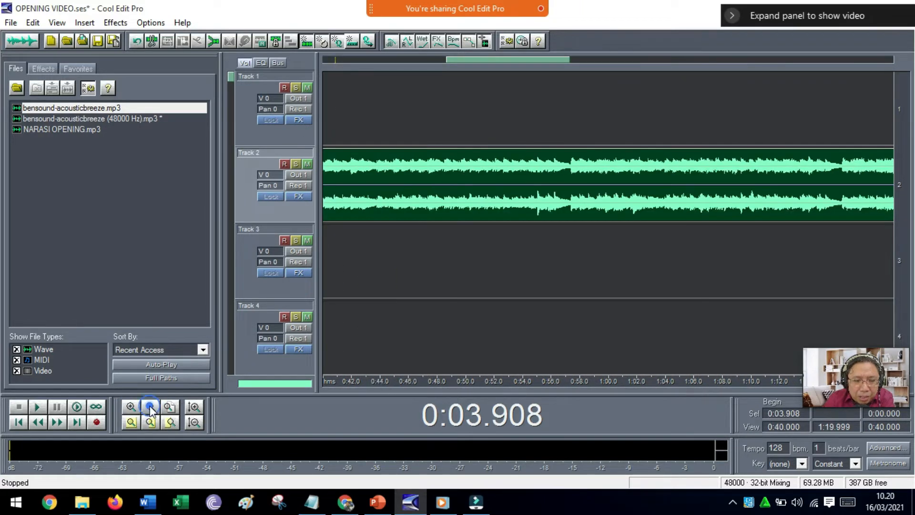
click(150, 408)
click(150, 408)
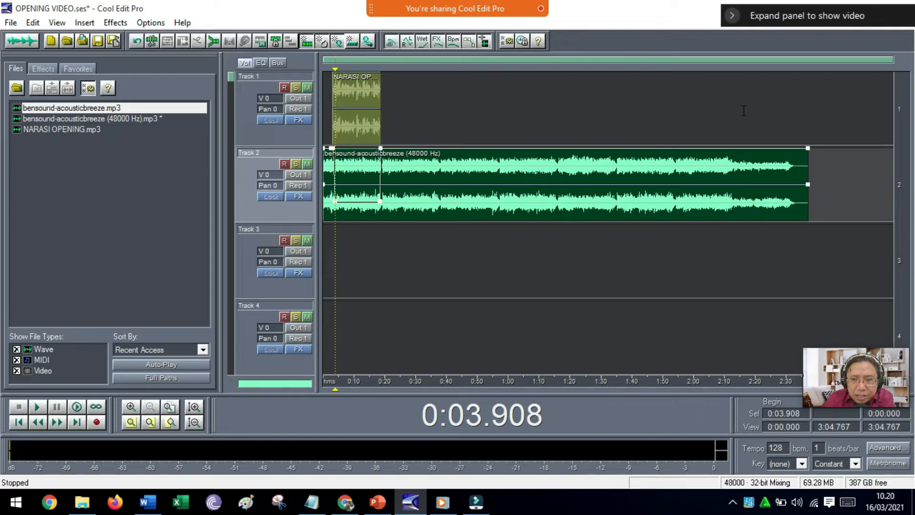
click(194, 411)
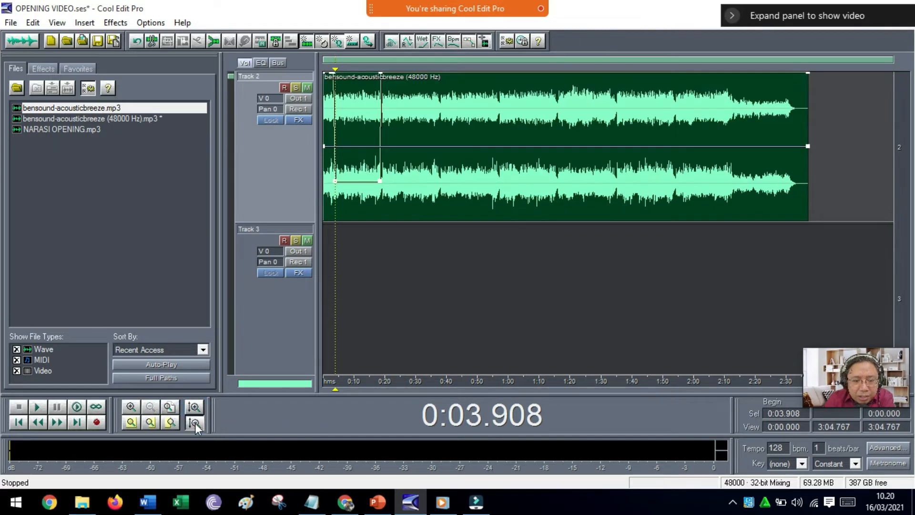
click(195, 422)
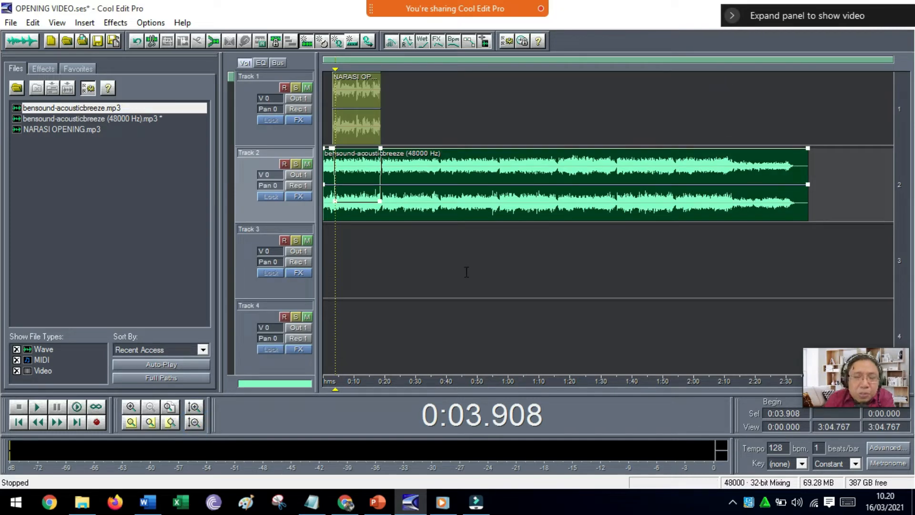
Listen to the music's ending from about 2:12 and again from about 2:24 to find a suitable cut point.
click(732, 75)
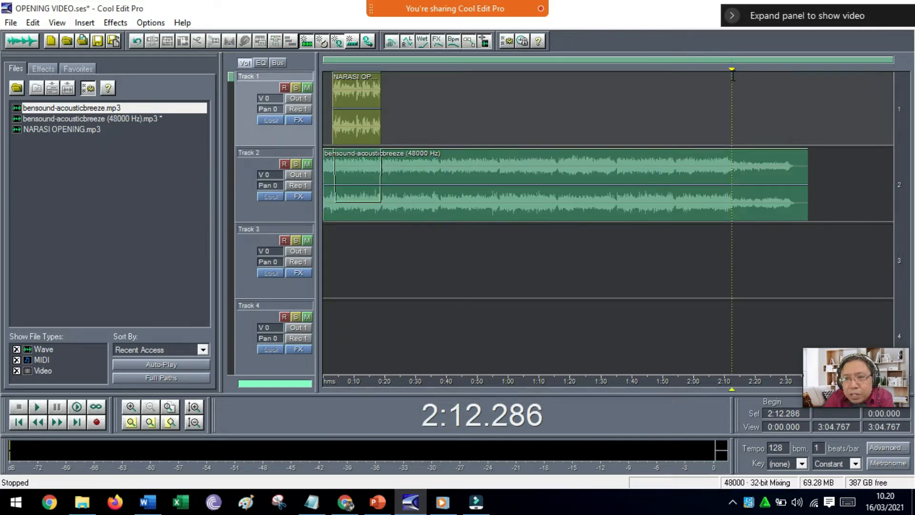
key(space)
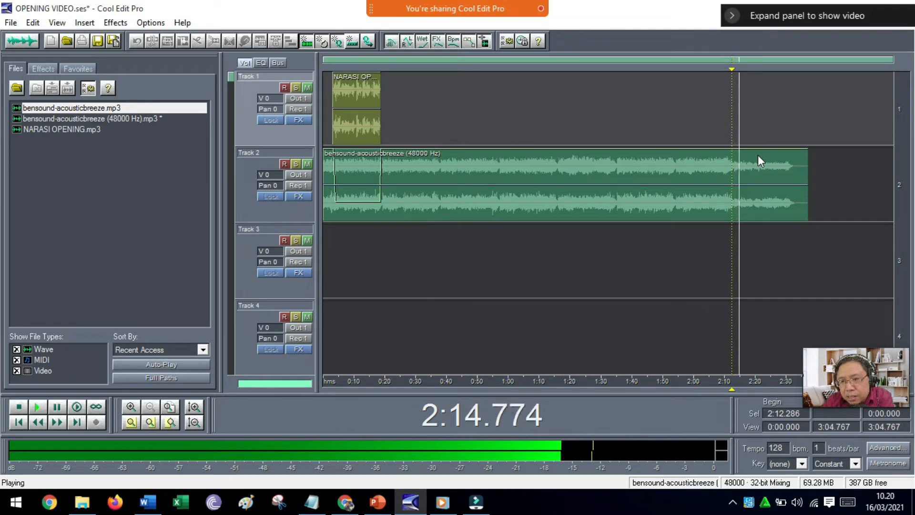
click(767, 77)
key(space)
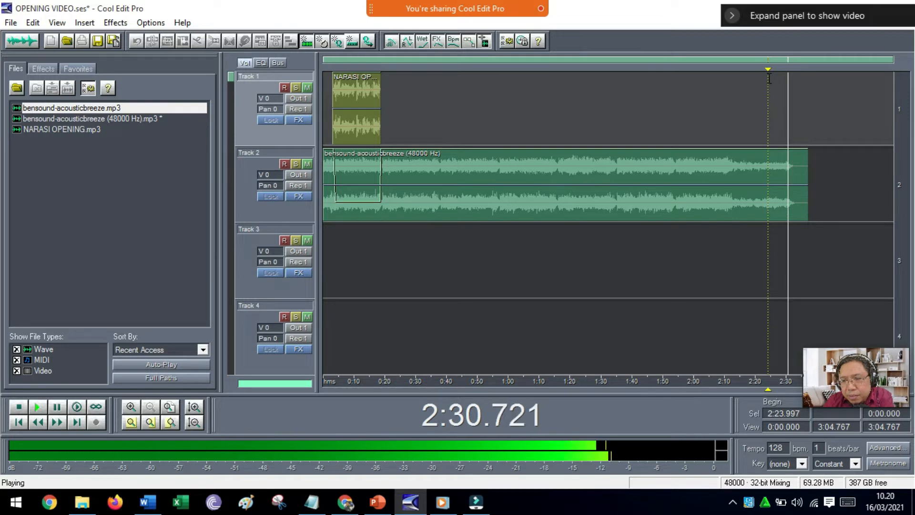
key(space)
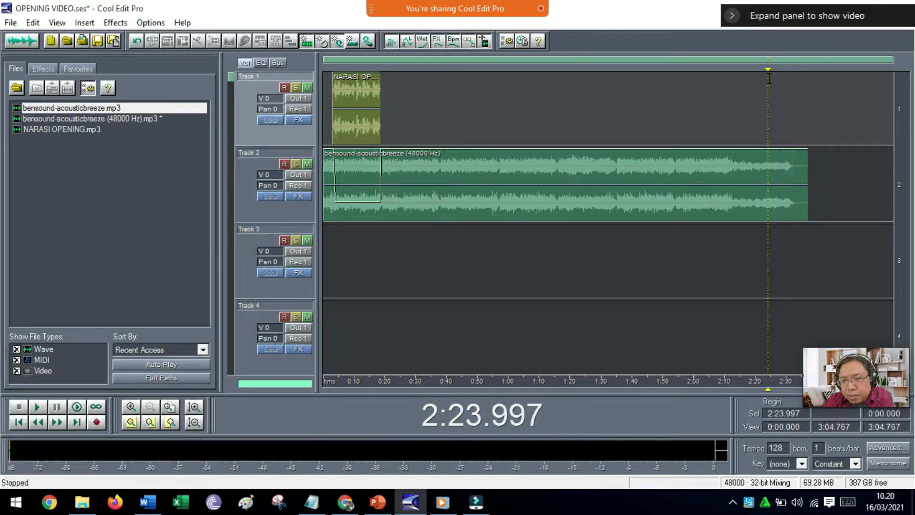
Split the music clip at about 2:23.8 and move its ending piece to Track 3, starting where the narration ends.
click(767, 181)
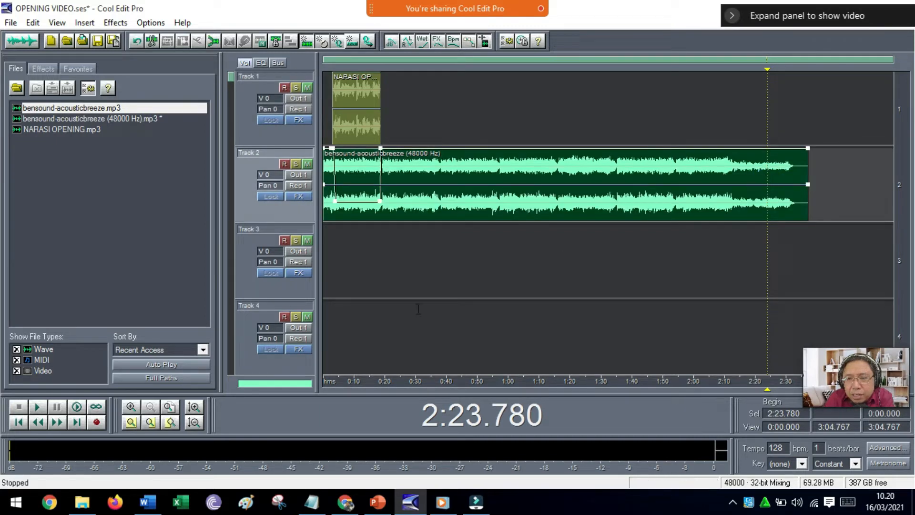
click(151, 43)
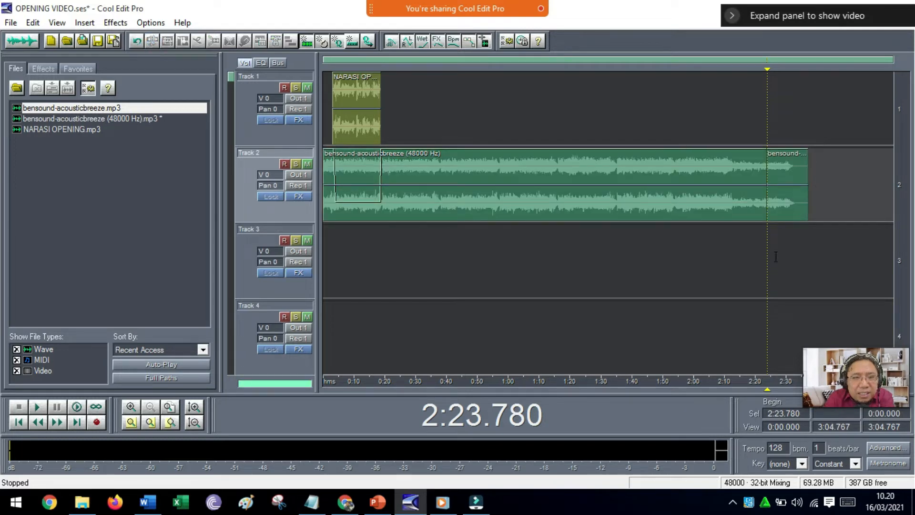
click(751, 257)
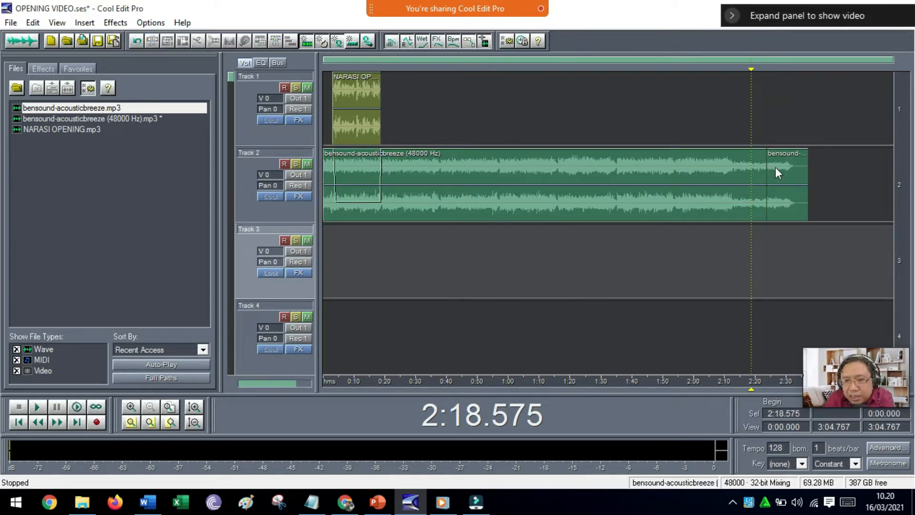
click(785, 196)
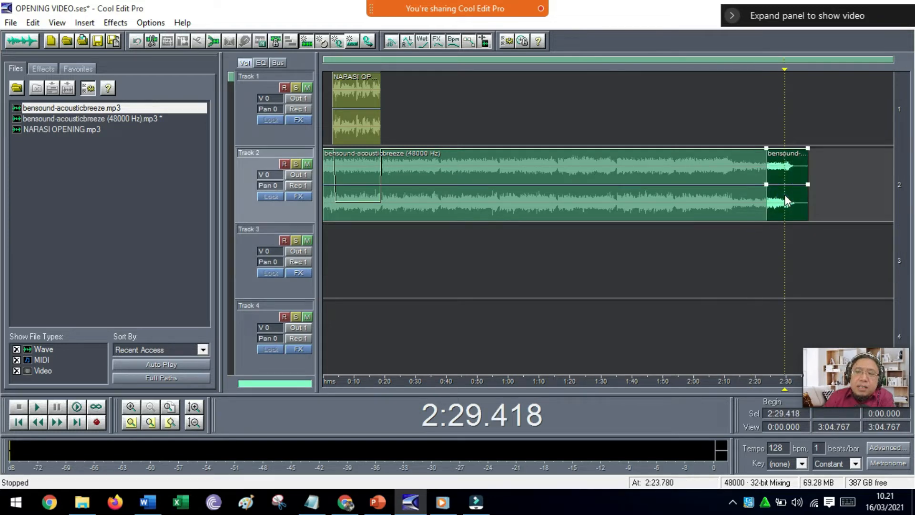
drag(785, 195, 401, 261)
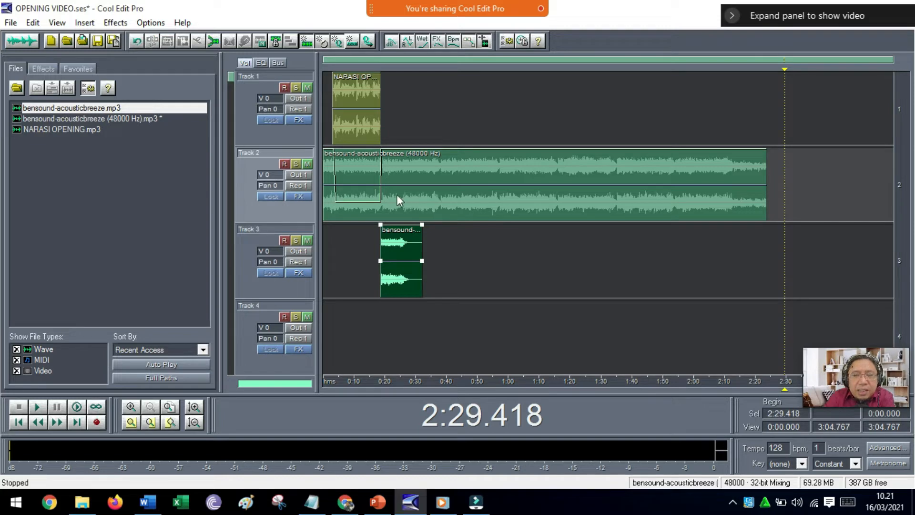
Split the Track 2 music at about 25.2 seconds and delete the part after the cut.
click(401, 77)
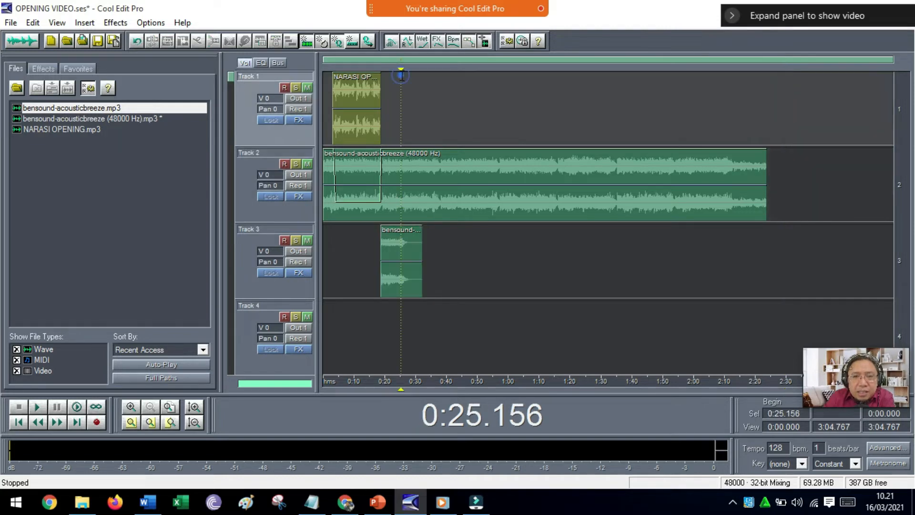
click(402, 185)
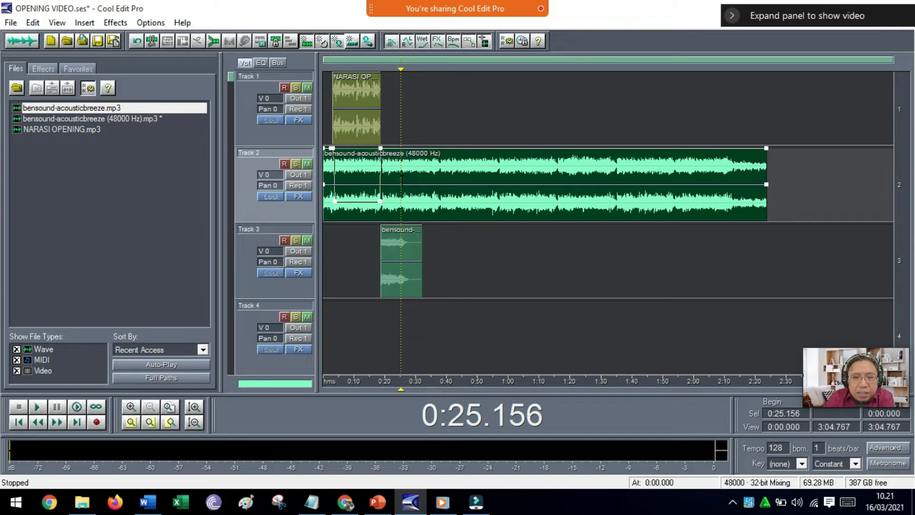
click(154, 39)
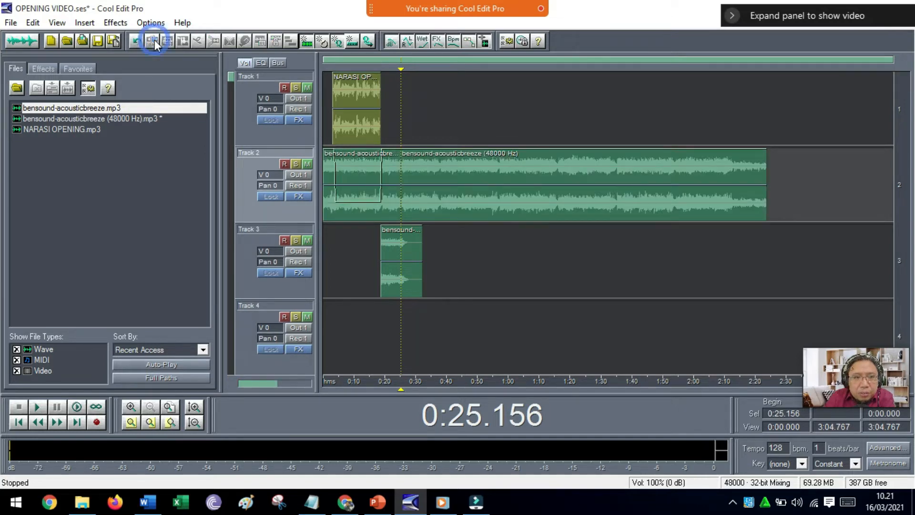
click(440, 157)
key(Delete)
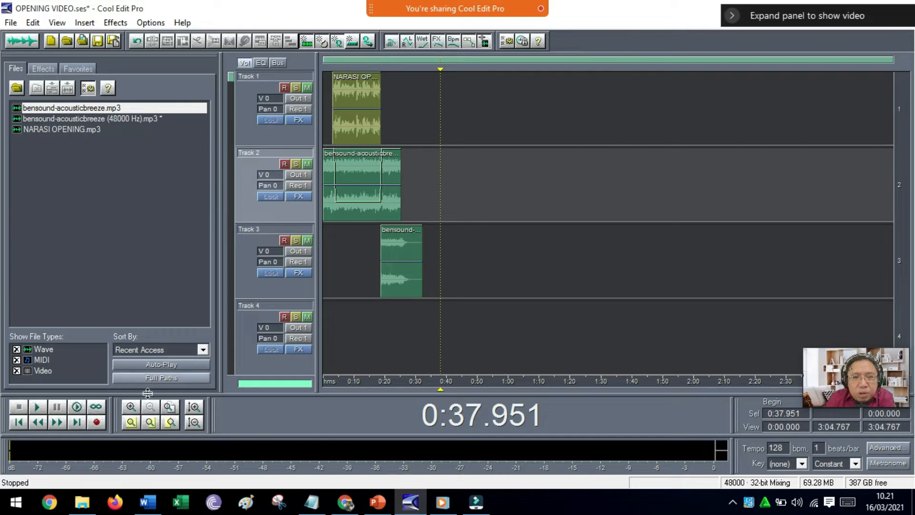
Fade out the Track 2 music after the narration by lowering its envelope to 0% from about 19.6 seconds to the clip's end.
click(171, 408)
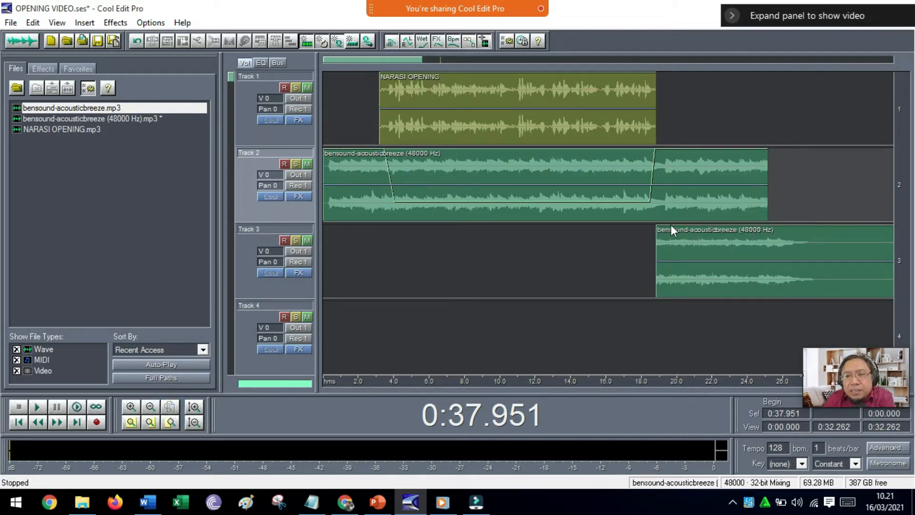
click(665, 183)
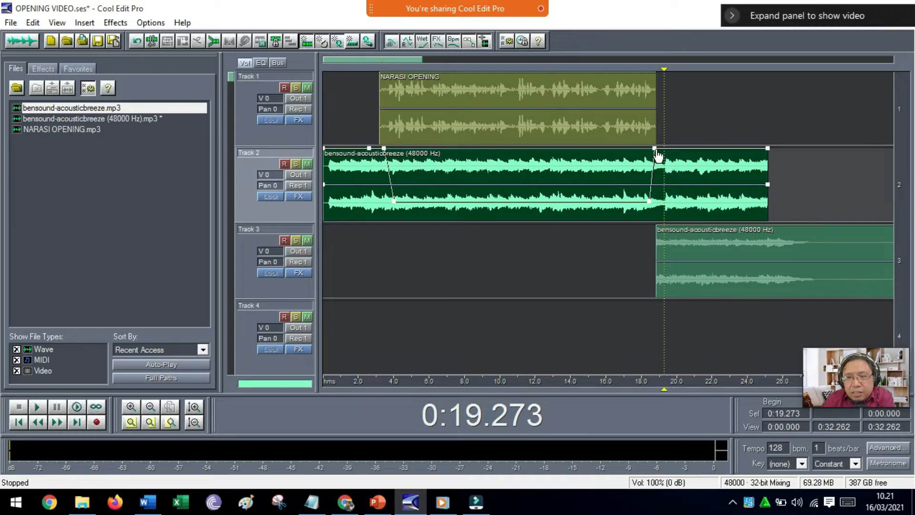
drag(654, 150, 670, 220)
drag(767, 148, 772, 238)
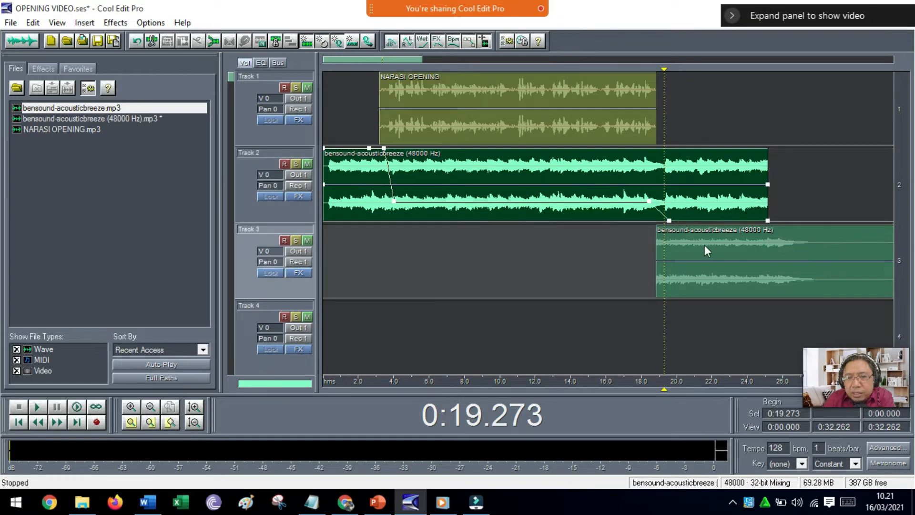
Fade in the Track 3 music from 0% to 100% at about 19.3 seconds, with the clip moved to start at about 18.2 seconds.
click(705, 245)
click(669, 225)
drag(656, 224, 656, 325)
drag(676, 277, 665, 278)
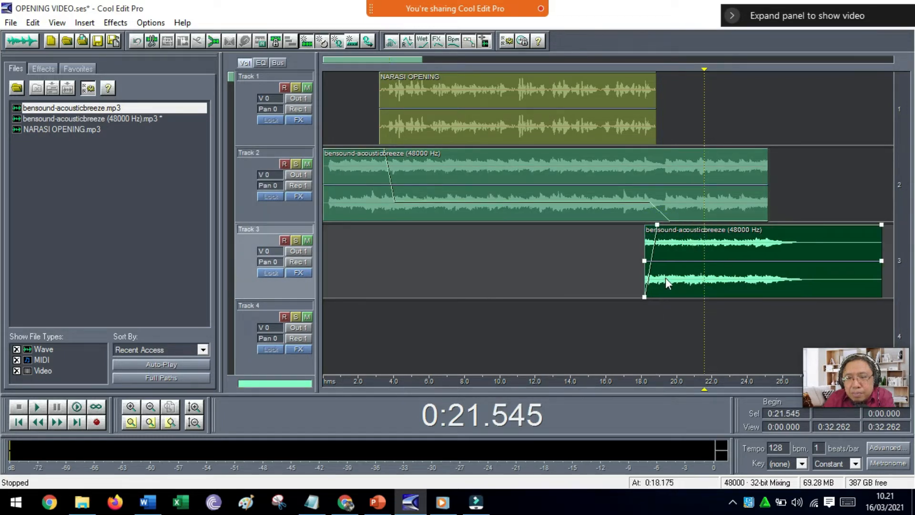
drag(654, 225, 669, 228)
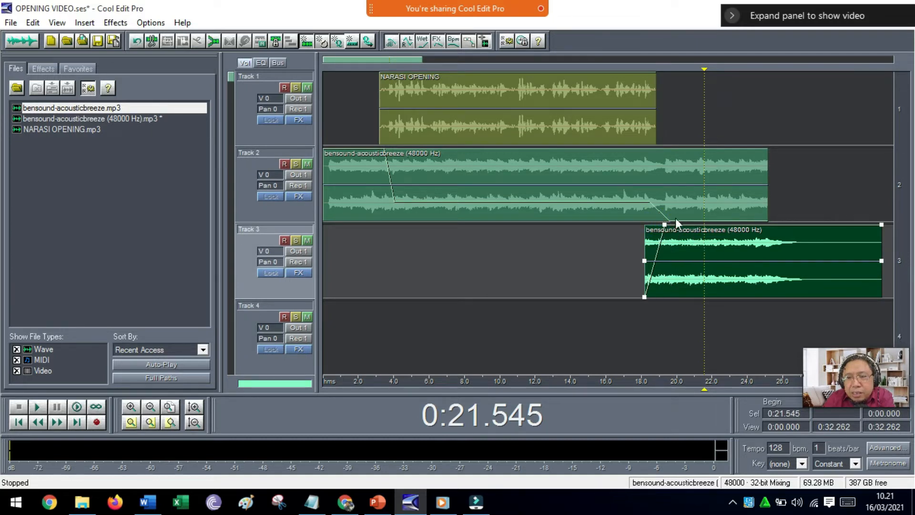
Play the mix from about 14 seconds to check the crossfade into the music's ending.
click(572, 271)
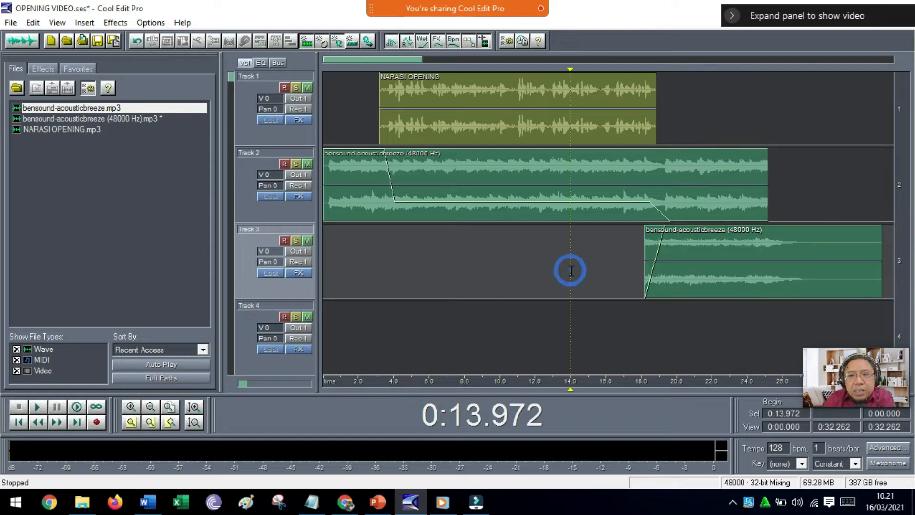
key(space)
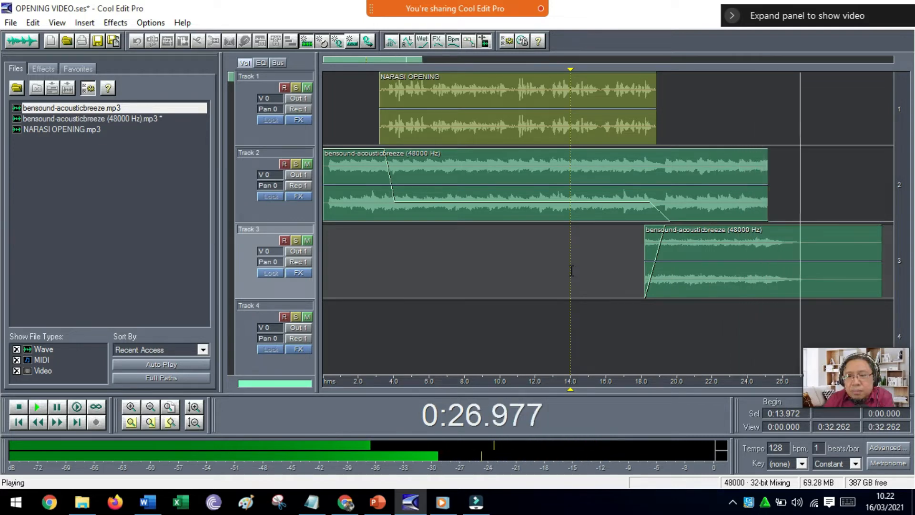
key(space)
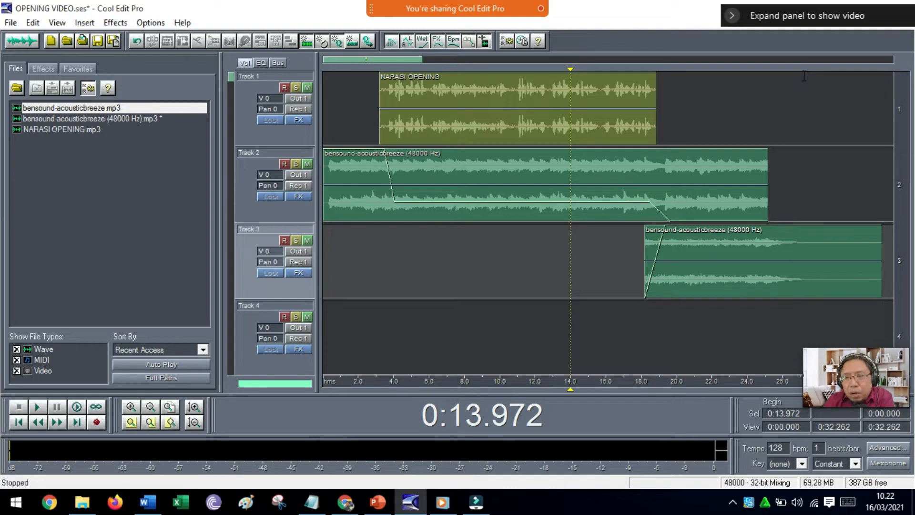
Split the Track 3 clip at about 27.2 seconds and delete its silent tail.
click(805, 277)
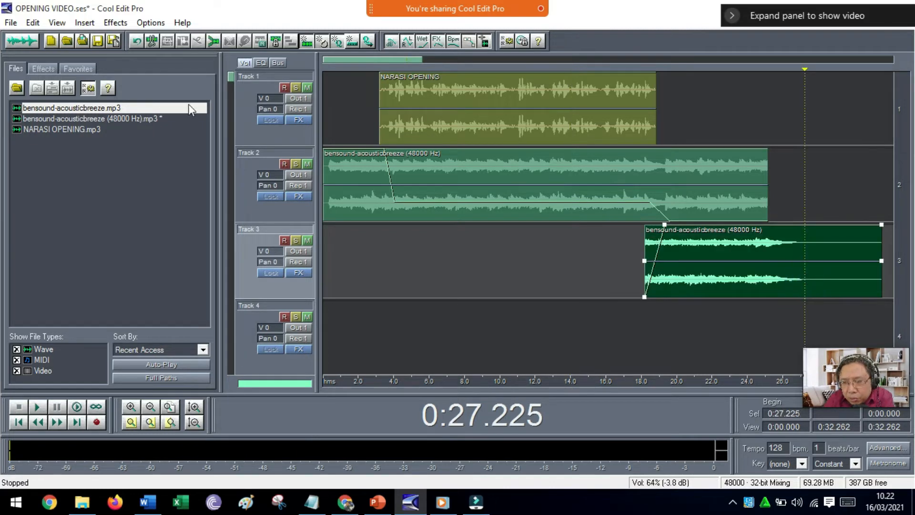
click(152, 38)
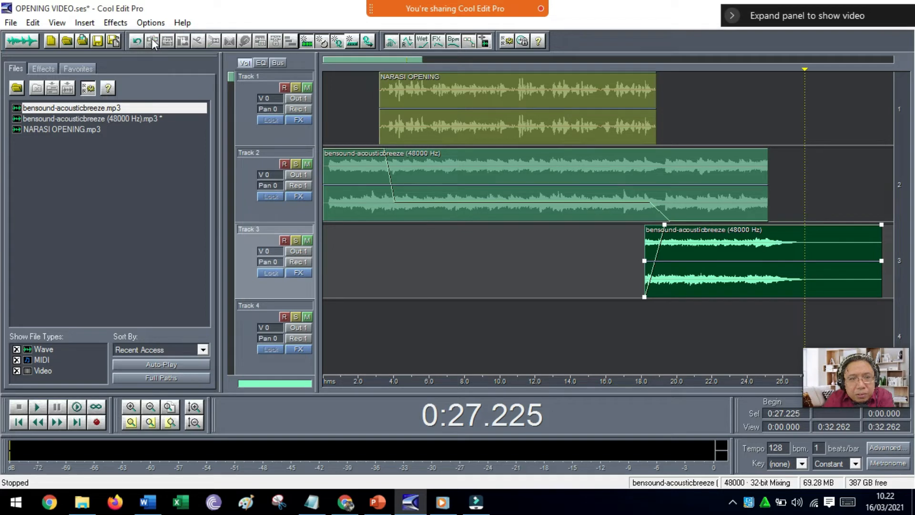
click(832, 250)
key(Delete)
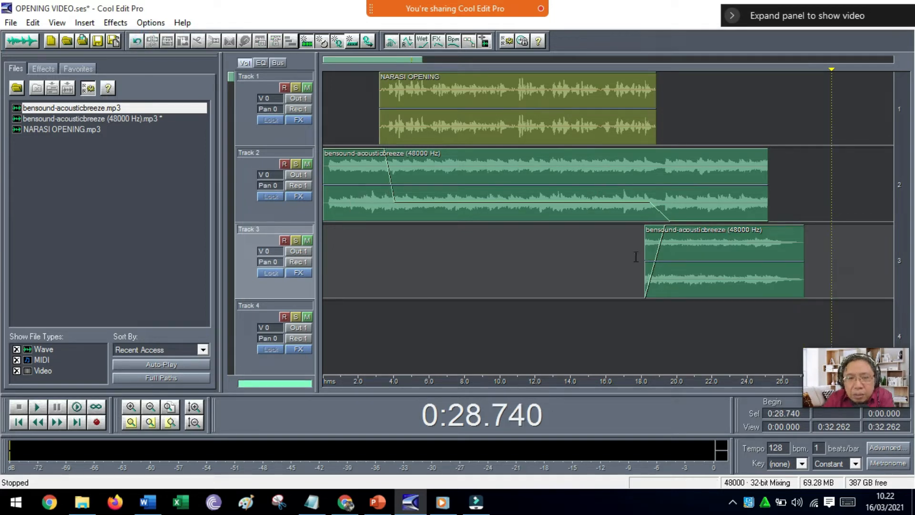
click(347, 167)
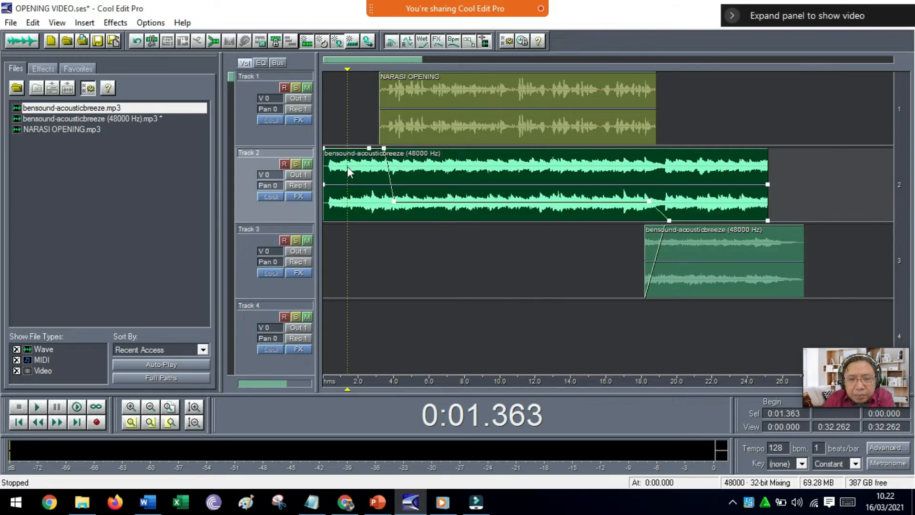
right_click(347, 167)
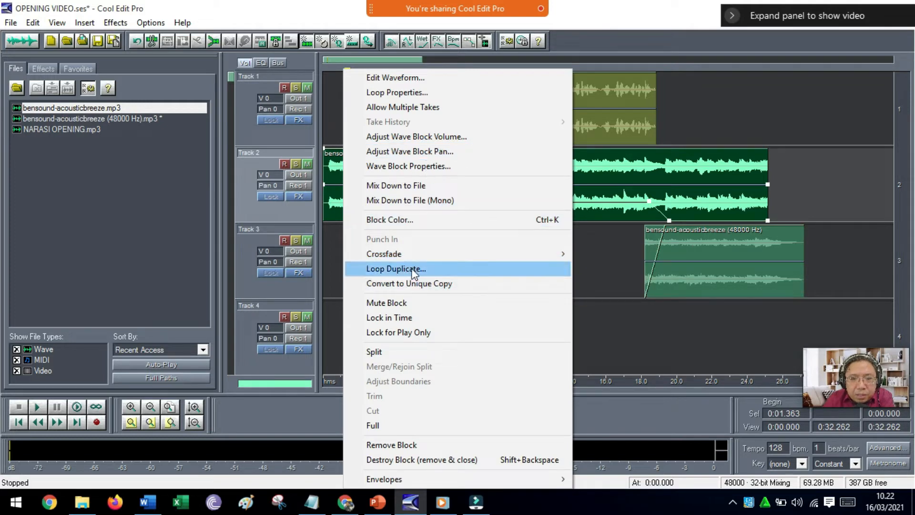
click(405, 302)
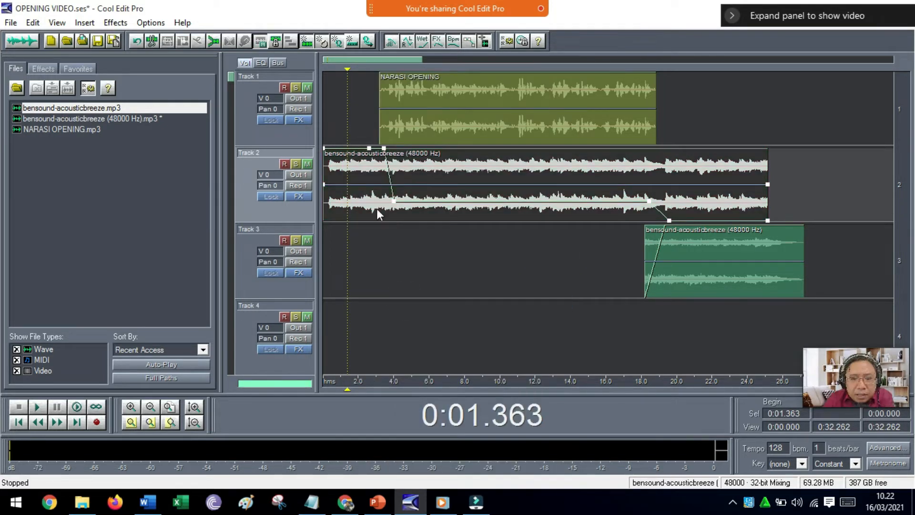
right_click(376, 209)
click(410, 301)
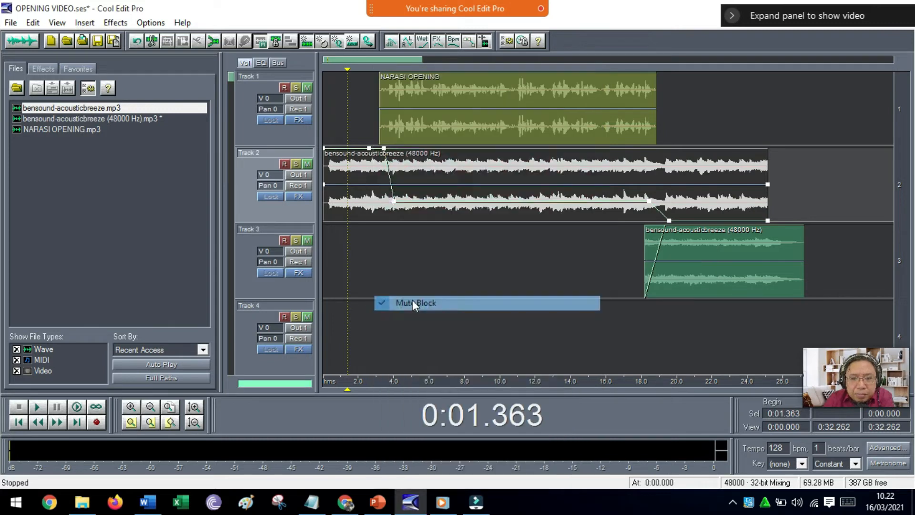
Change the Track 2 music clip's block color to the light blue hue 140.
right_click(378, 199)
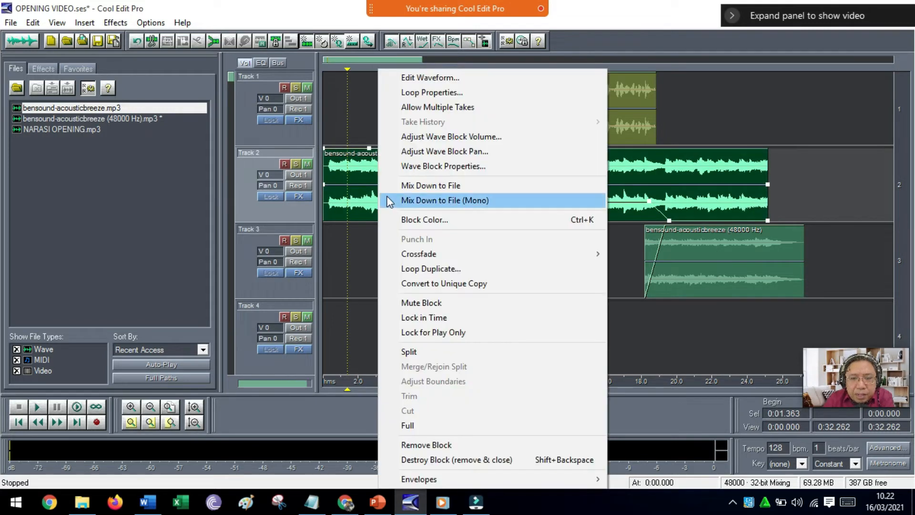
click(409, 220)
click(415, 198)
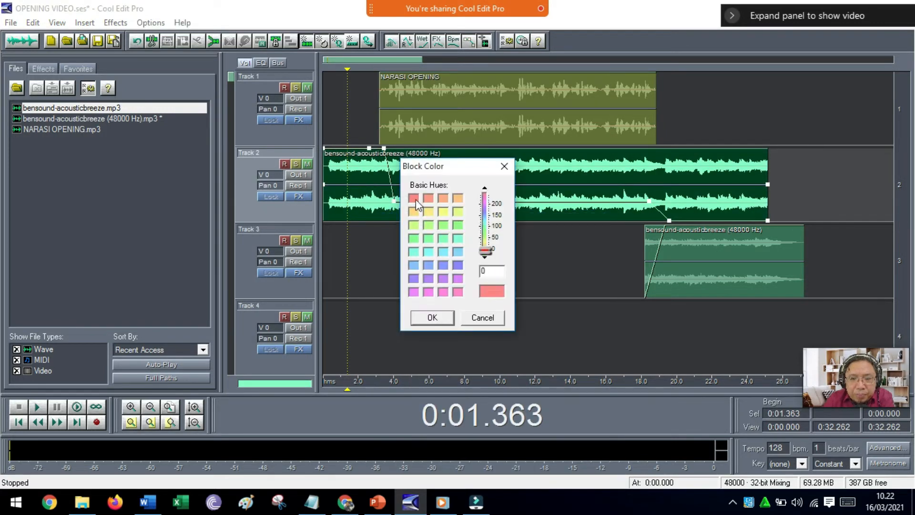
click(413, 252)
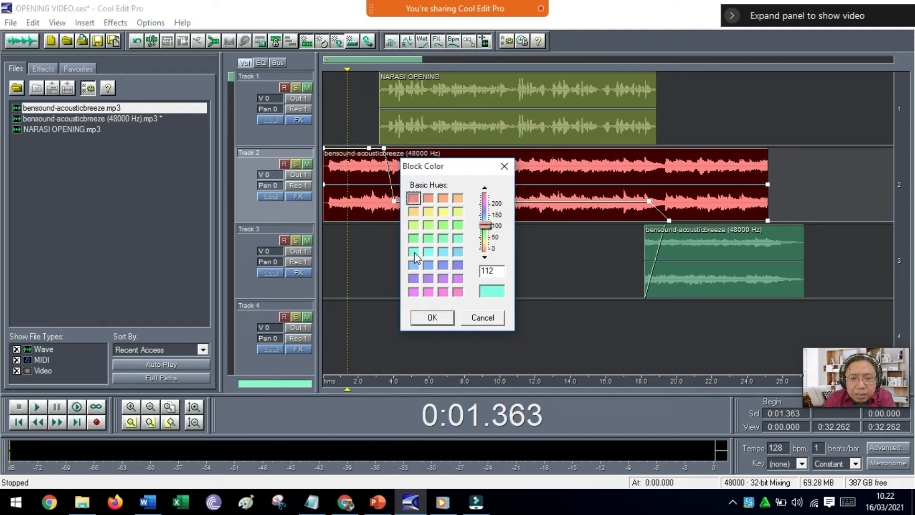
click(414, 265)
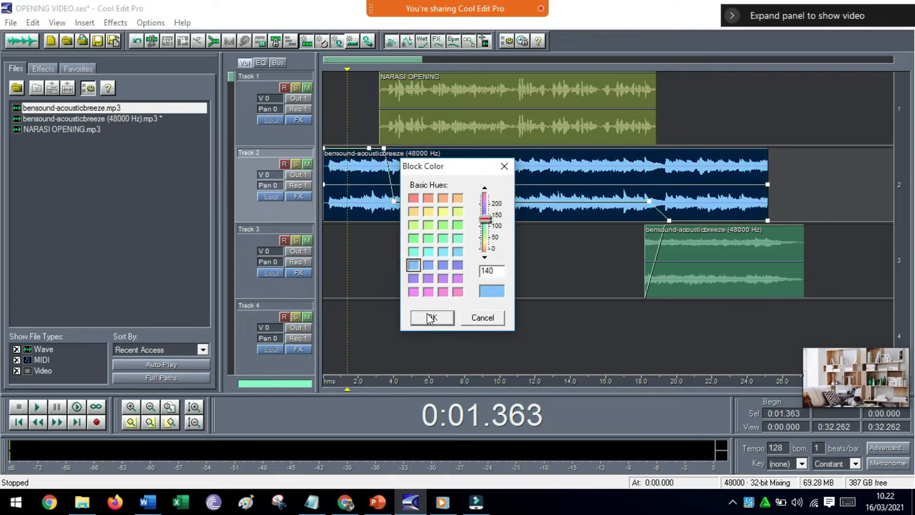
click(427, 313)
Give the Track 3 music clip the same light blue block color, hue 140.
right_click(677, 243)
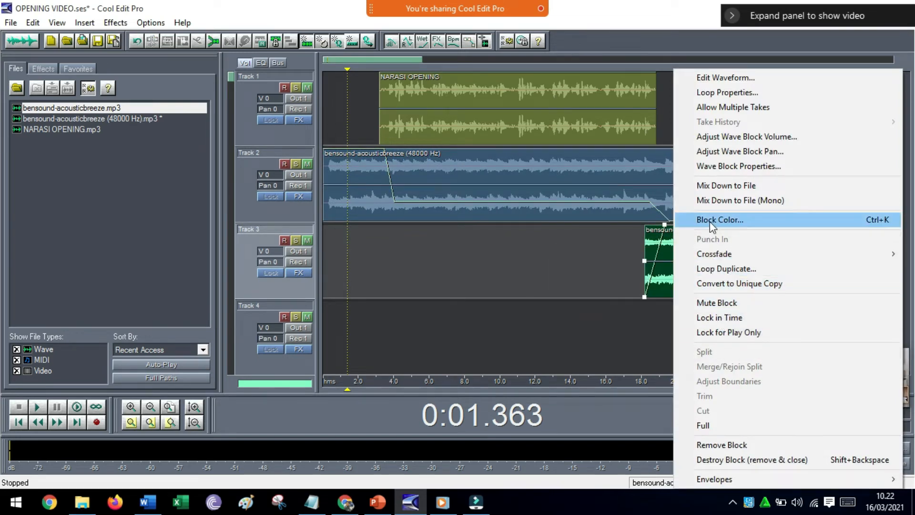
click(710, 220)
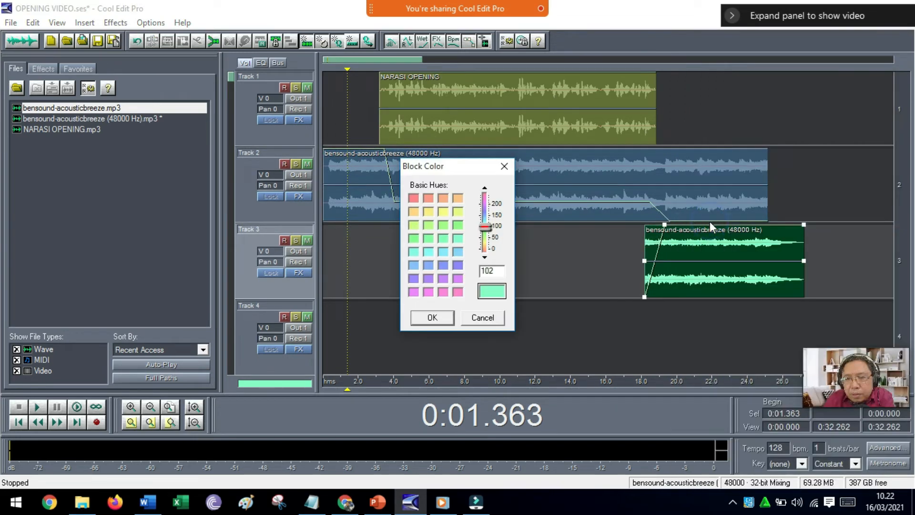
click(414, 265)
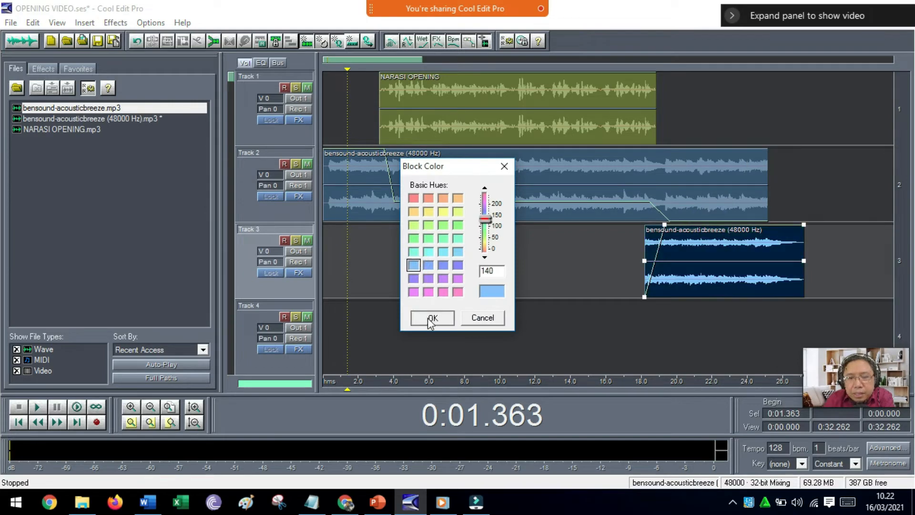
click(431, 317)
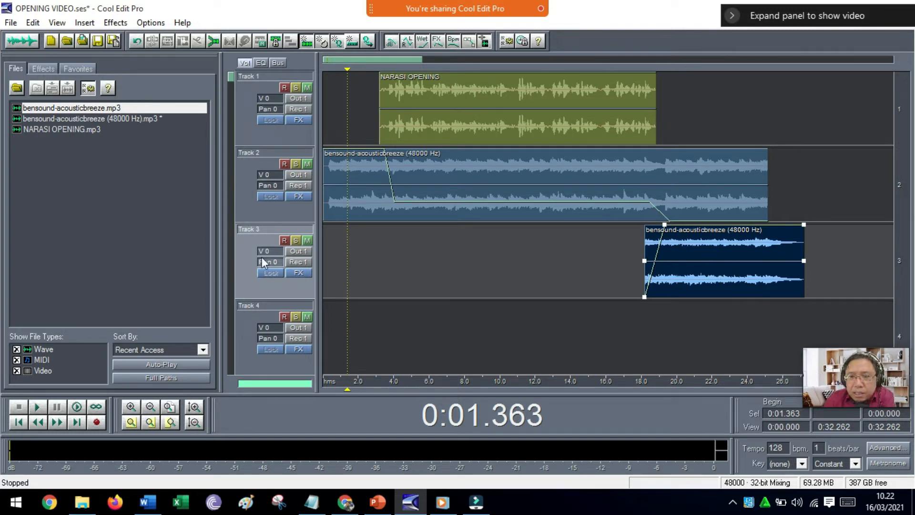
Raise the Track 3 clip's wave block volume to about 3.1 dB.
right_click(694, 250)
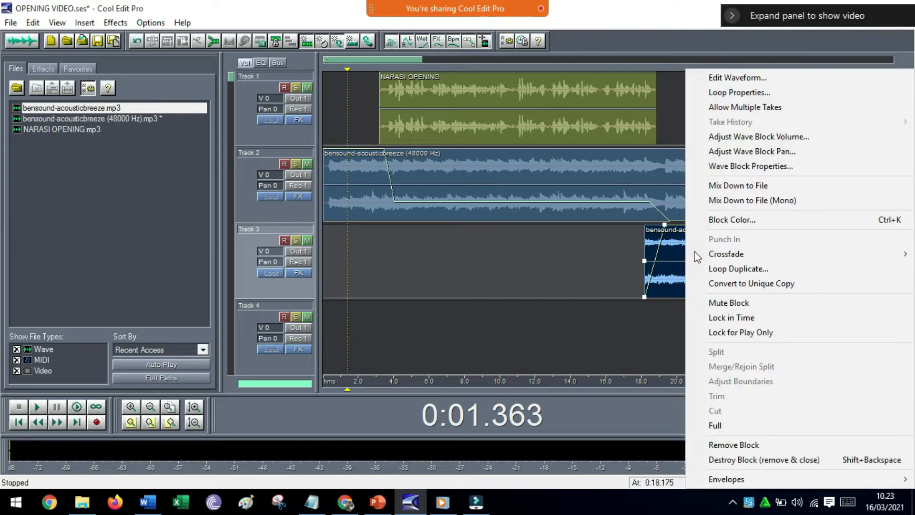
click(711, 138)
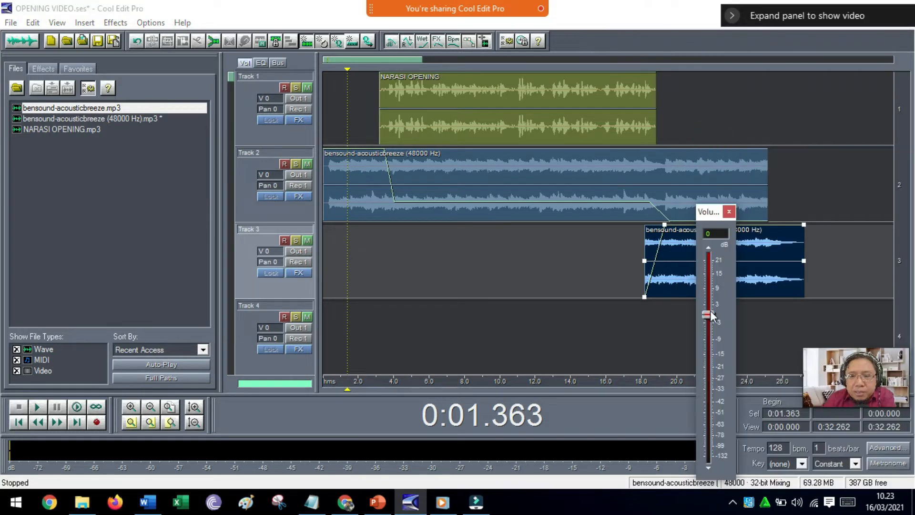
drag(708, 313, 706, 305)
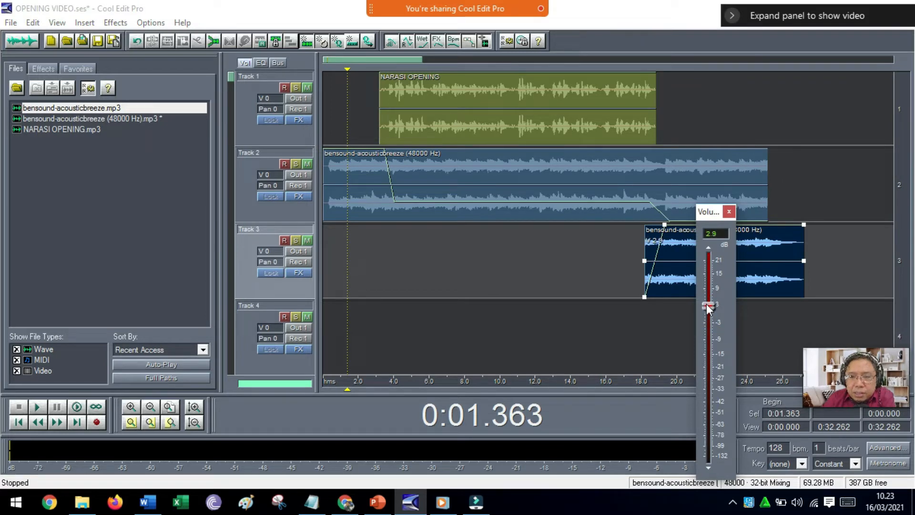
click(602, 284)
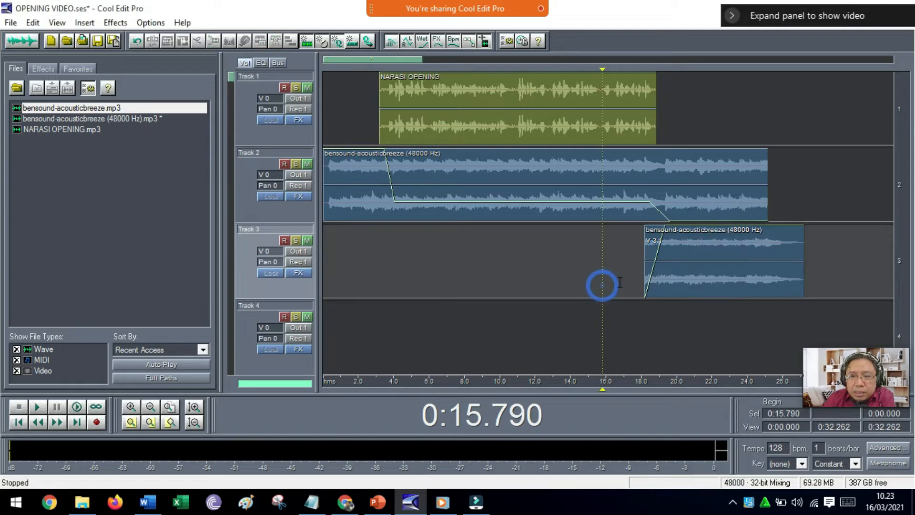
Play the mix from about 17.4 seconds to check the ending music's level.
click(631, 280)
key(space)
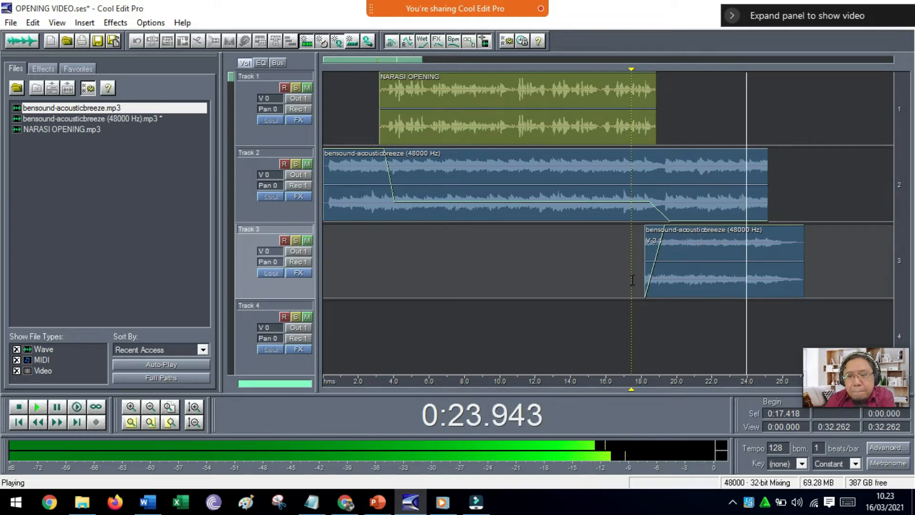
key(space)
Set the Track 3 clip's wave block volume to 2.5 dB.
right_click(697, 249)
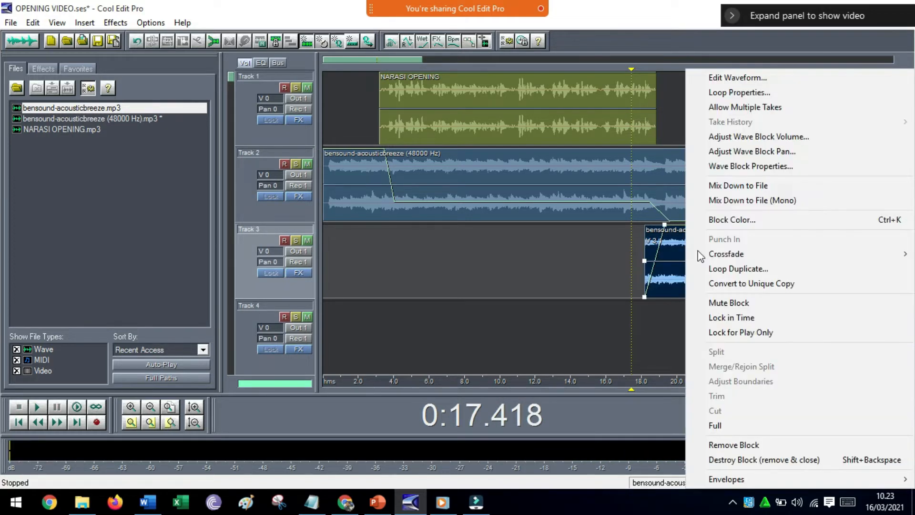
click(740, 137)
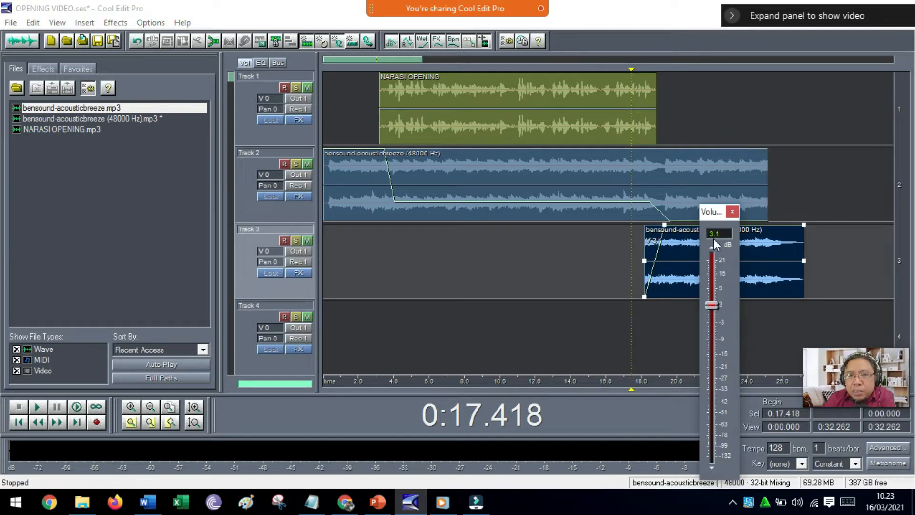
text(2.5)
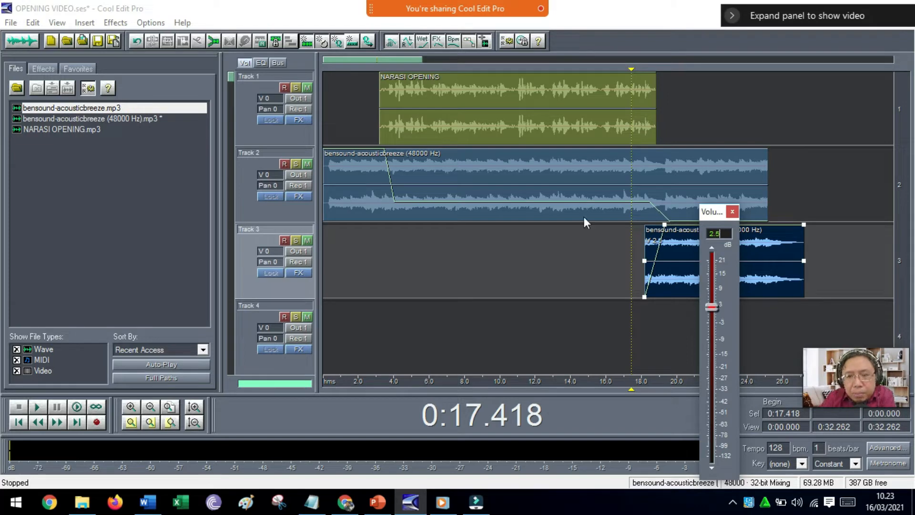
click(651, 322)
Play the mix from about 17.6 seconds to check the transition at the new volume.
click(635, 316)
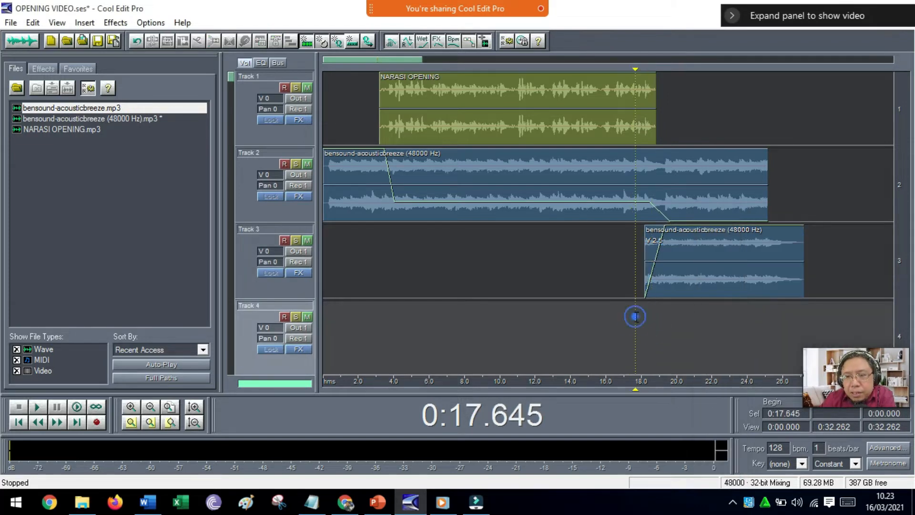
key(space)
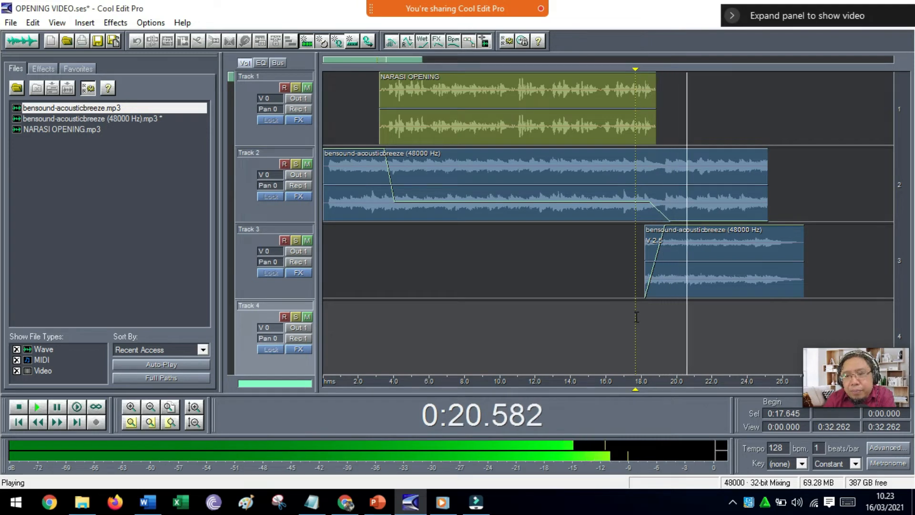
key(space)
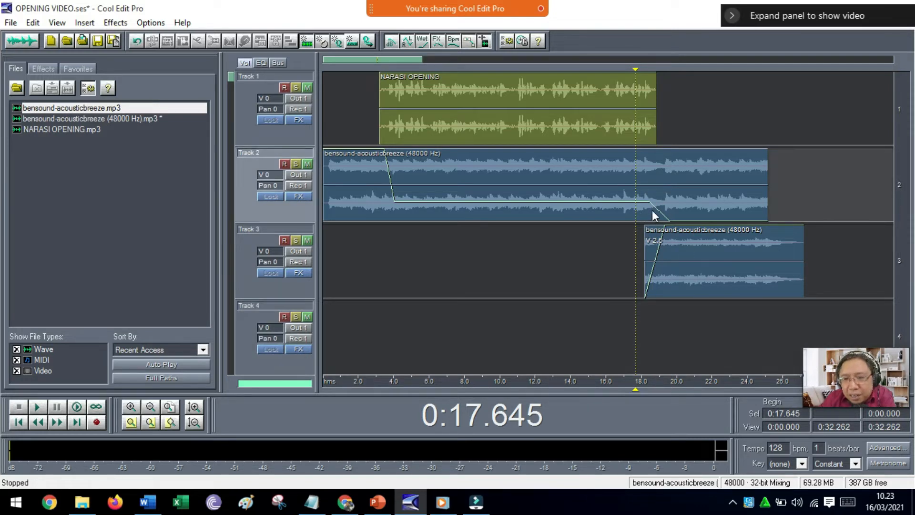
Reshape the Track 3 fade-in to reach 100% at about 19.5 seconds, adding intermediate points at about 18.6 and 19.3 seconds.
click(652, 210)
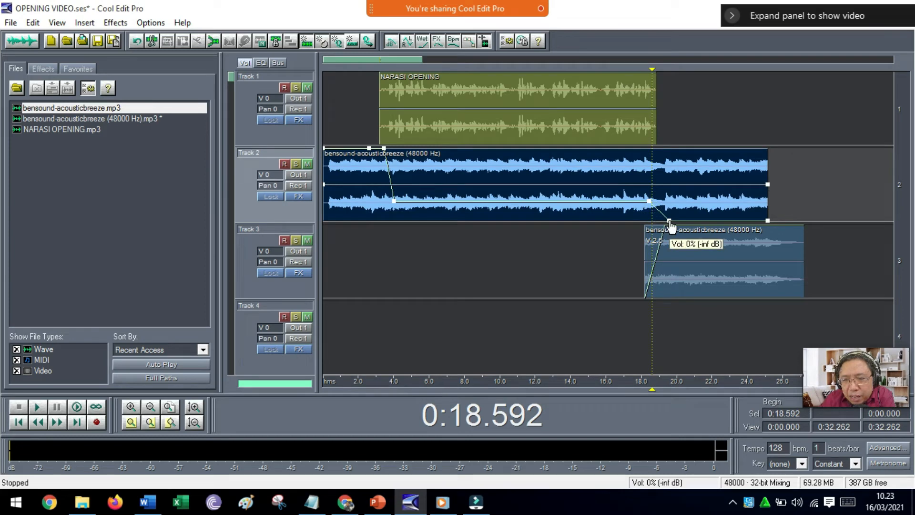
click(662, 241)
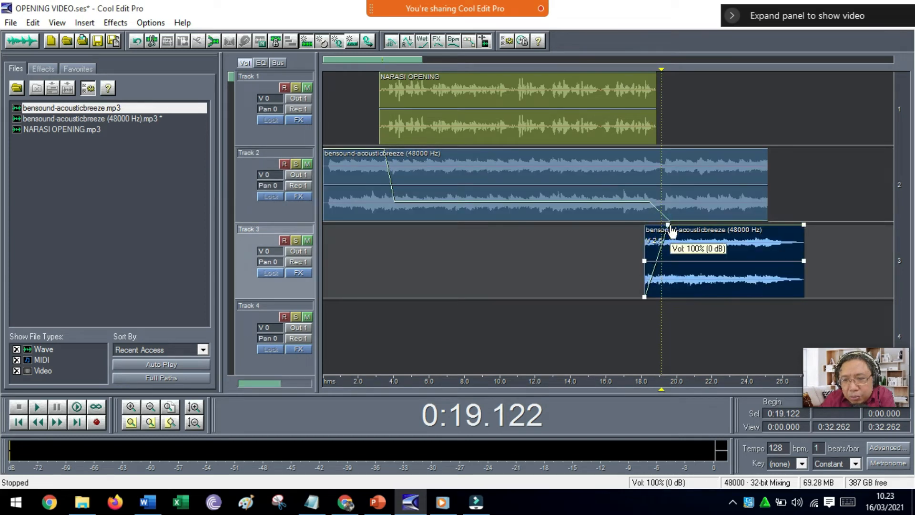
click(654, 268)
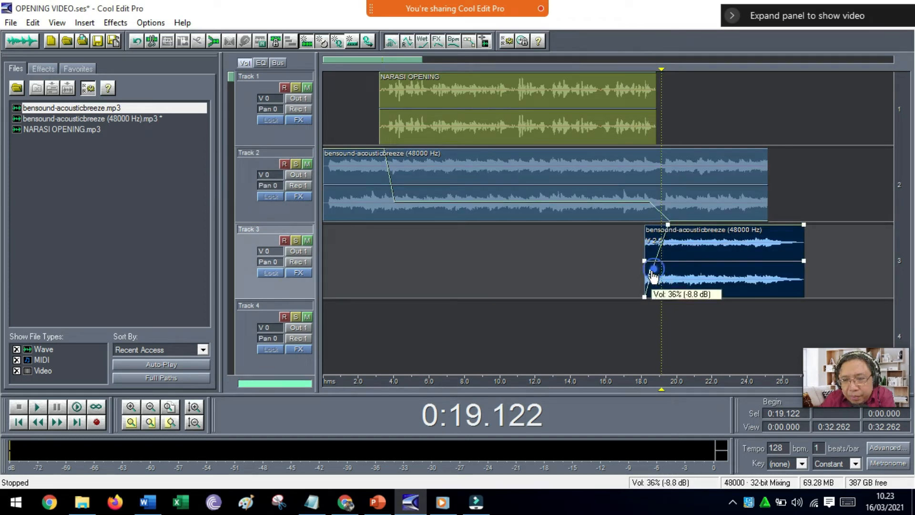
drag(663, 259, 665, 258)
Play the crossfade from about 16.4 seconds and move the upper intermediate Track 3 fade-in point to 100% at about 19 seconds.
click(614, 245)
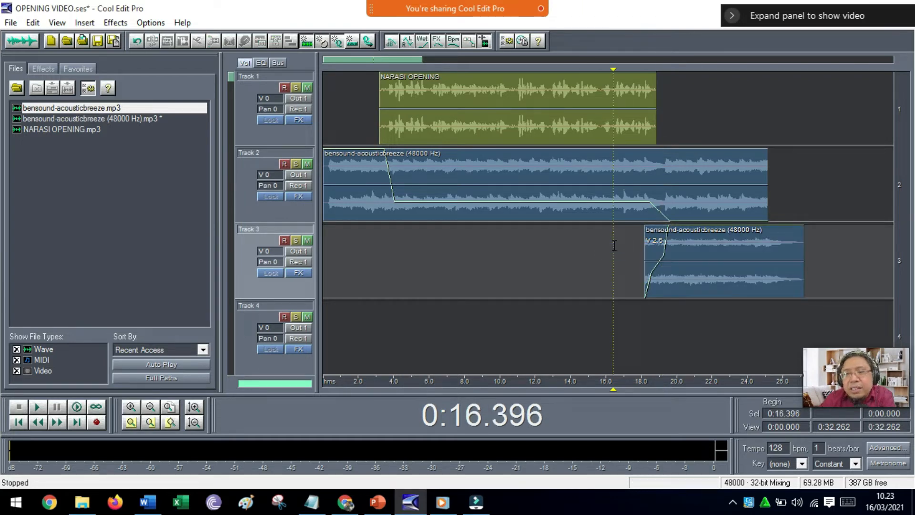
key(space)
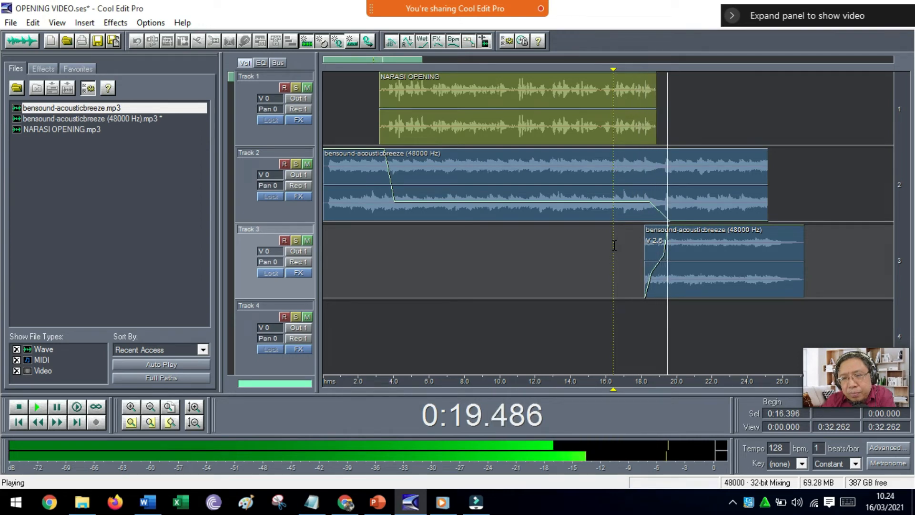
key(space)
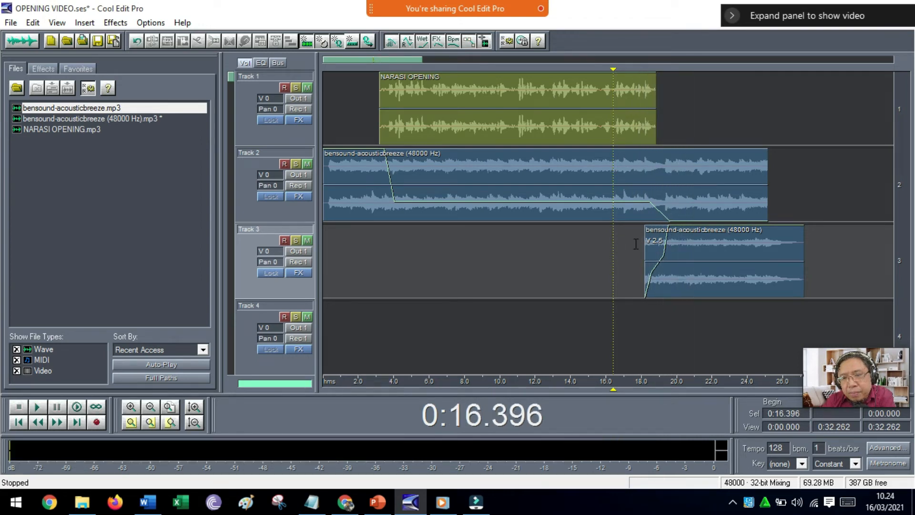
click(665, 258)
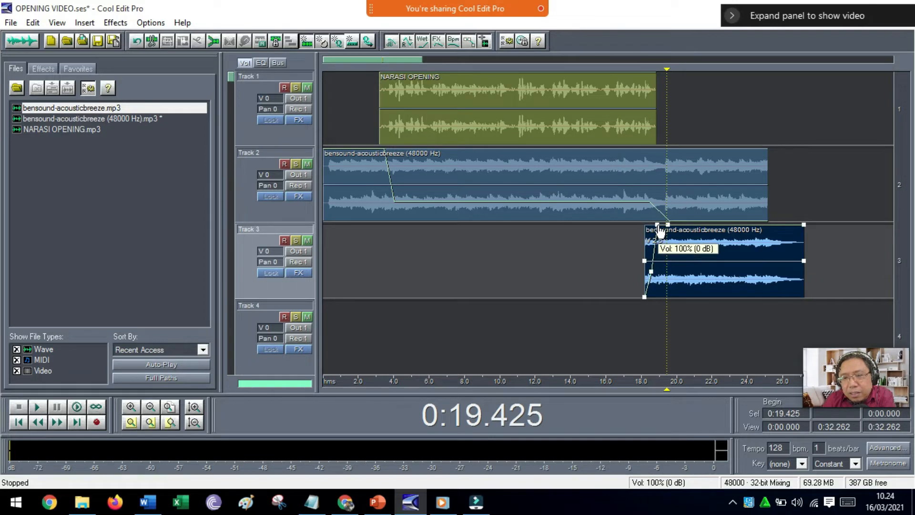
click(619, 252)
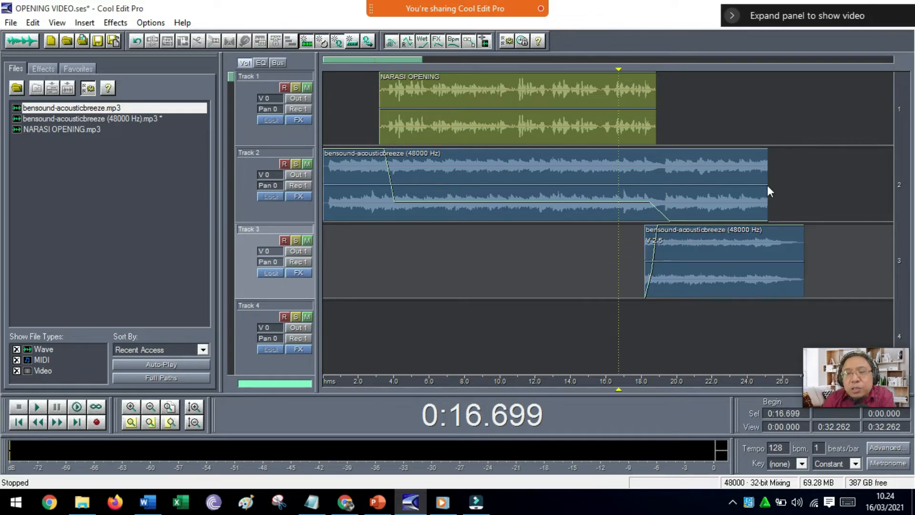
Trim the end of the Track 2 music clip back to about 20.1 seconds and play the whole mix from the start.
click(679, 193)
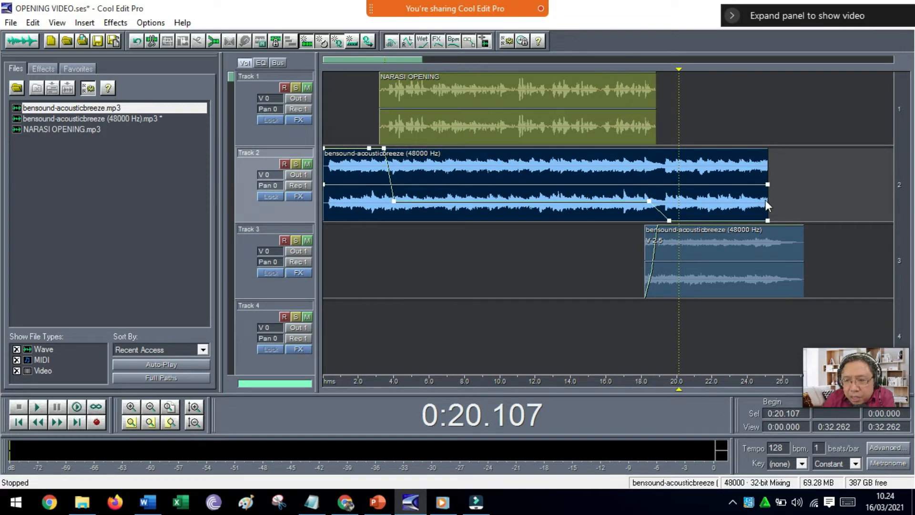
drag(766, 200, 682, 202)
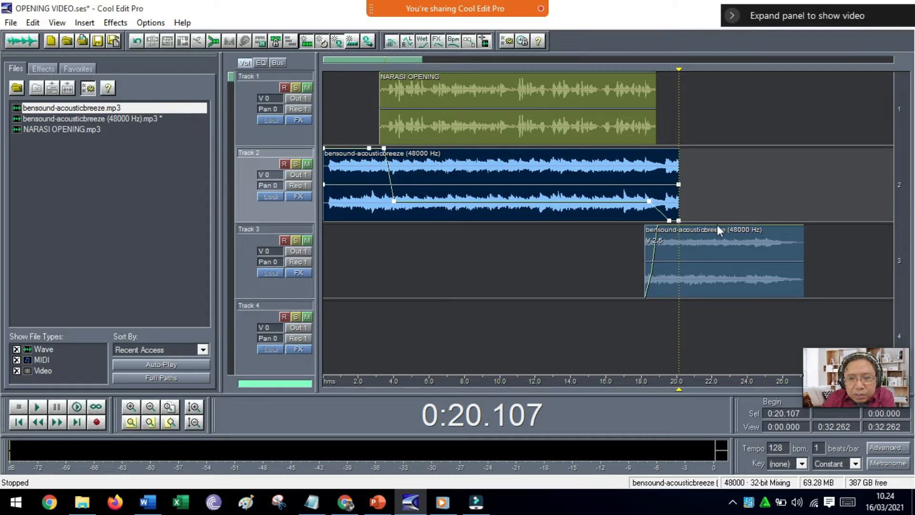
click(326, 232)
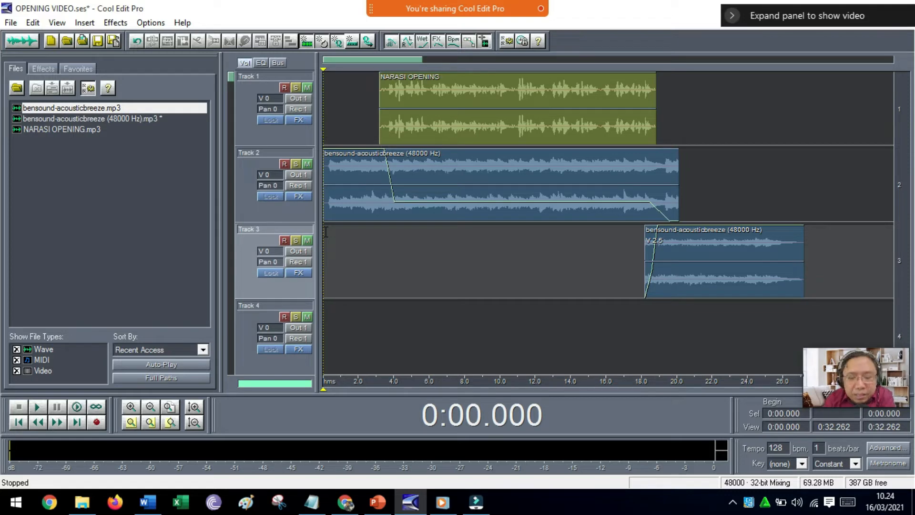
key(space)
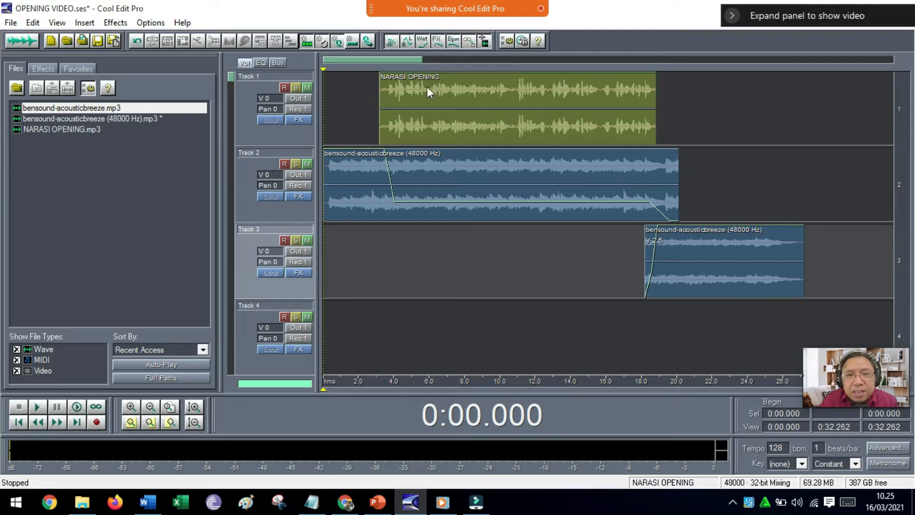
Open the NARASI OPENING clip from Track 1 in the waveform editor and select its entire length.
click(487, 85)
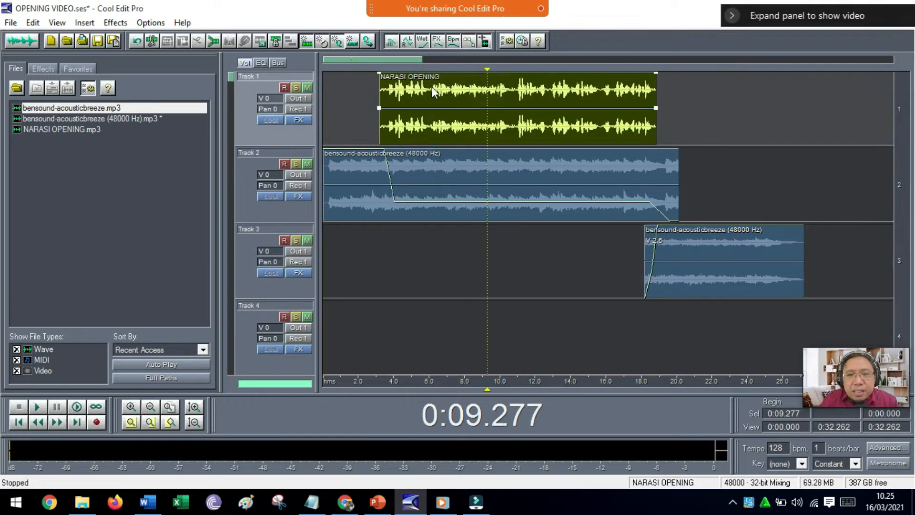
double_click(534, 93)
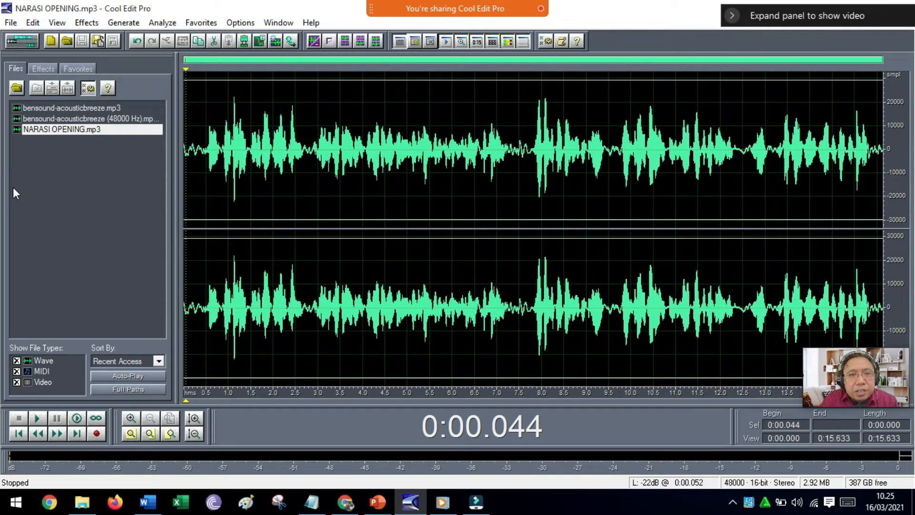
drag(186, 191, 897, 196)
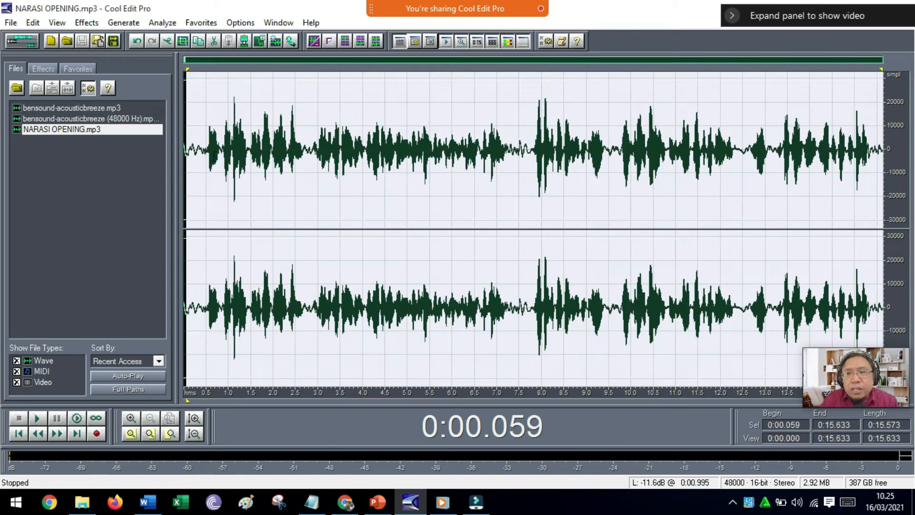
drag(184, 139, 892, 176)
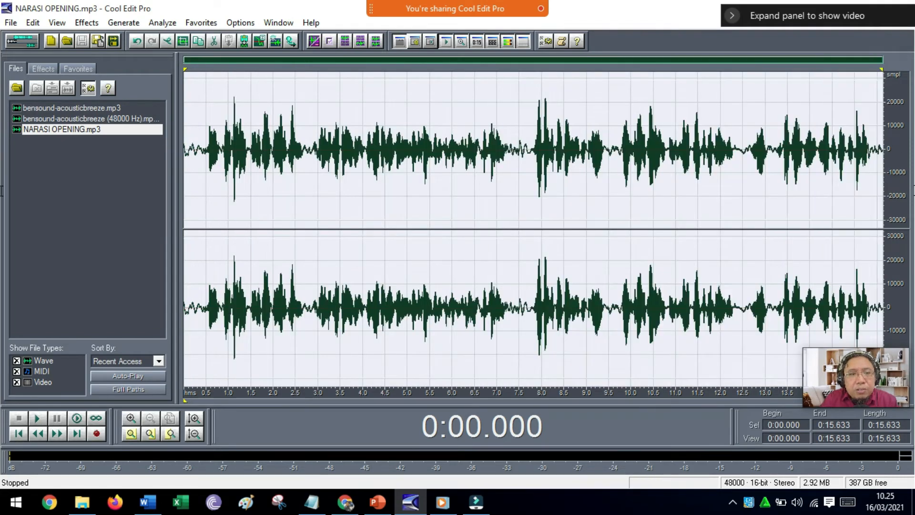
Play the narration from about 0.5 seconds to hear its untreated sound, and stop playback.
click(206, 181)
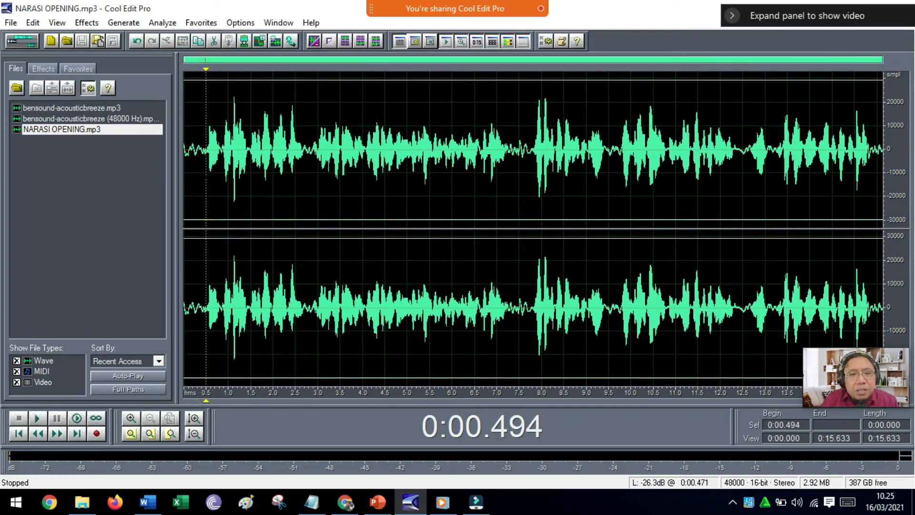
key(space)
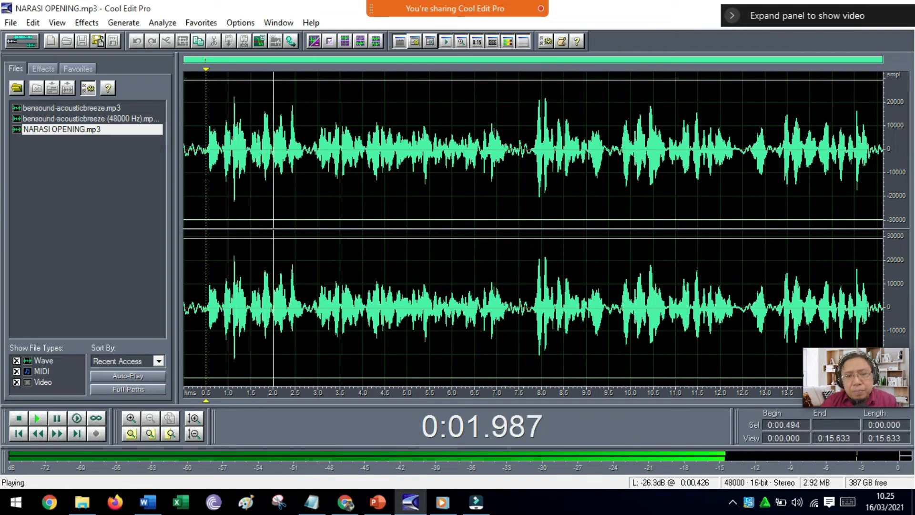
key(space)
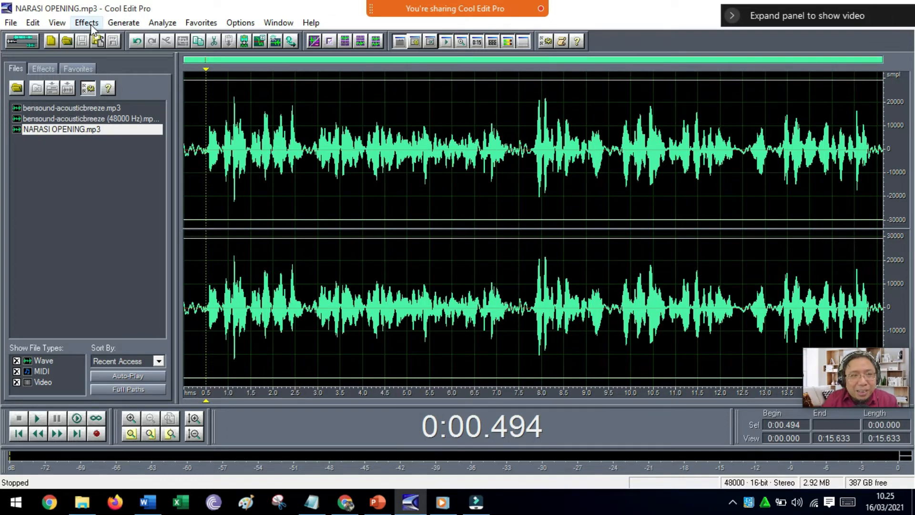
Inspect the narration waveform closely around the pause at about 7.5 seconds, and return to the full-length view.
click(237, 148)
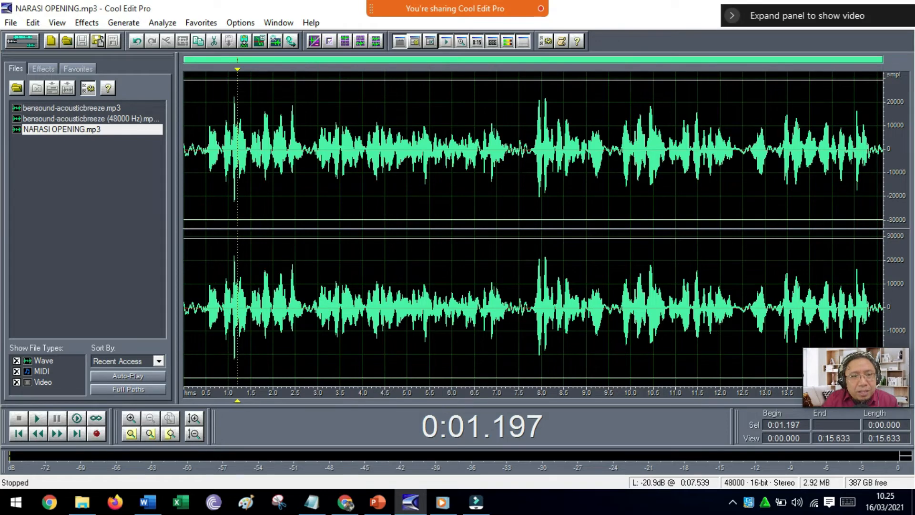
click(519, 176)
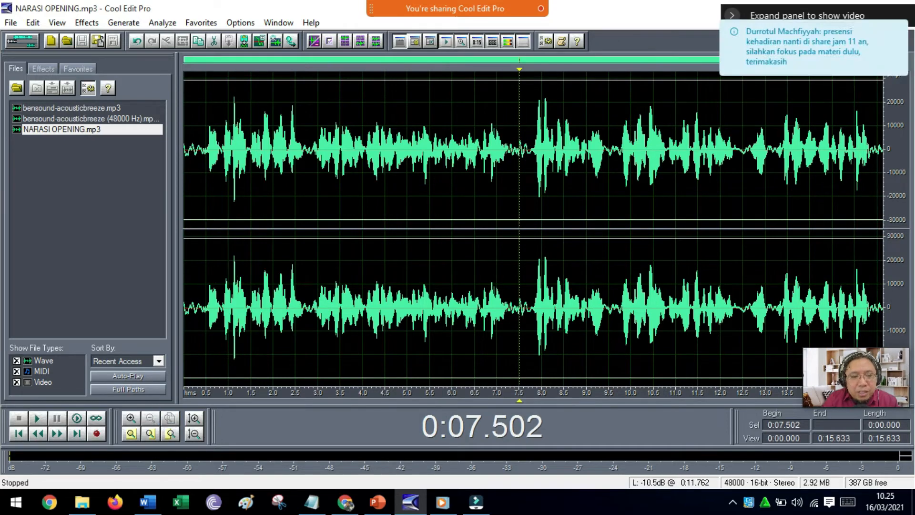
click(131, 418)
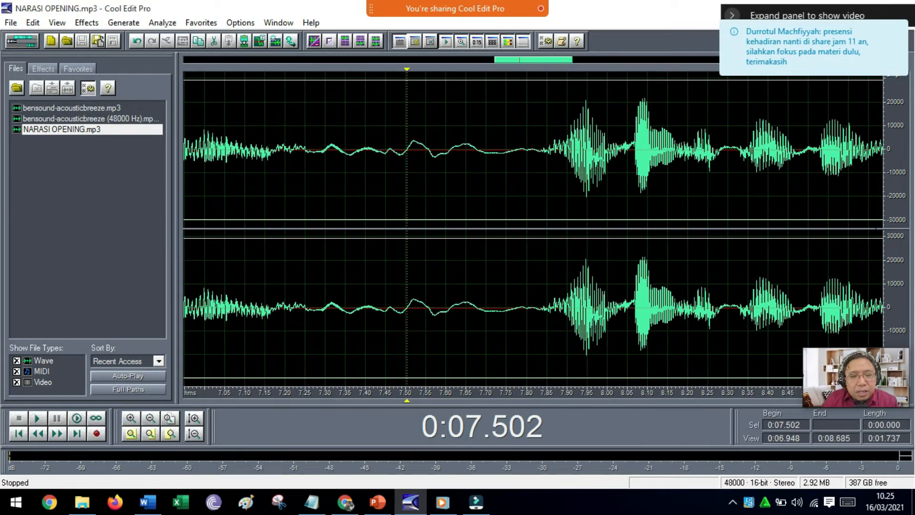
click(172, 419)
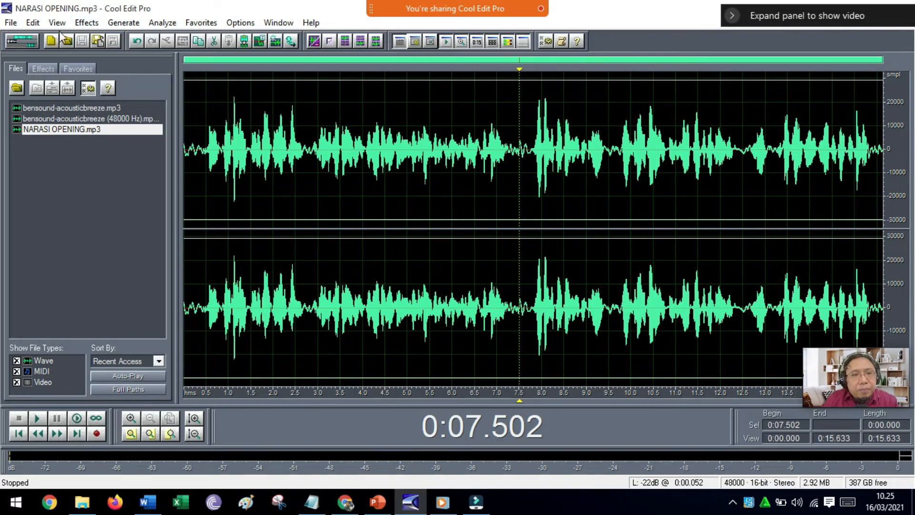
Apply an FFT Filter with the Mastering - Gentle & Wide preset to the whole narration.
click(90, 25)
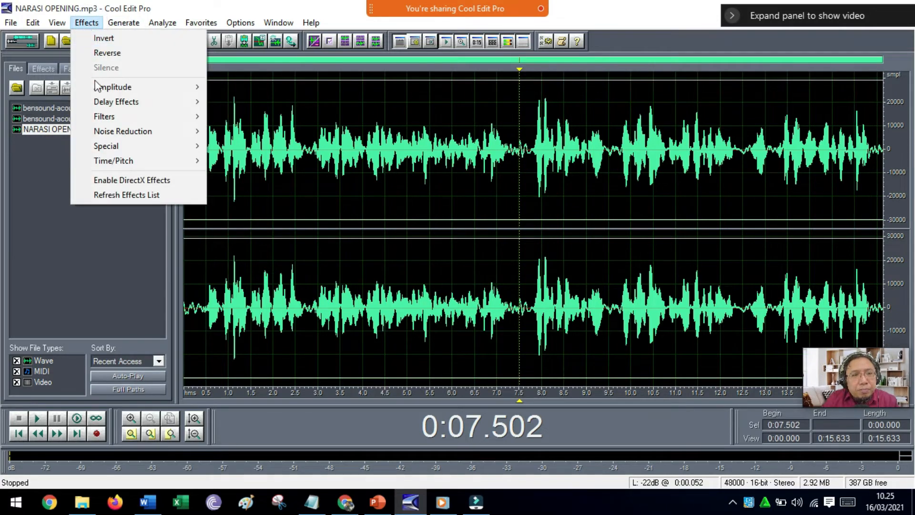
mouse_move(99, 90)
mouse_move(101, 122)
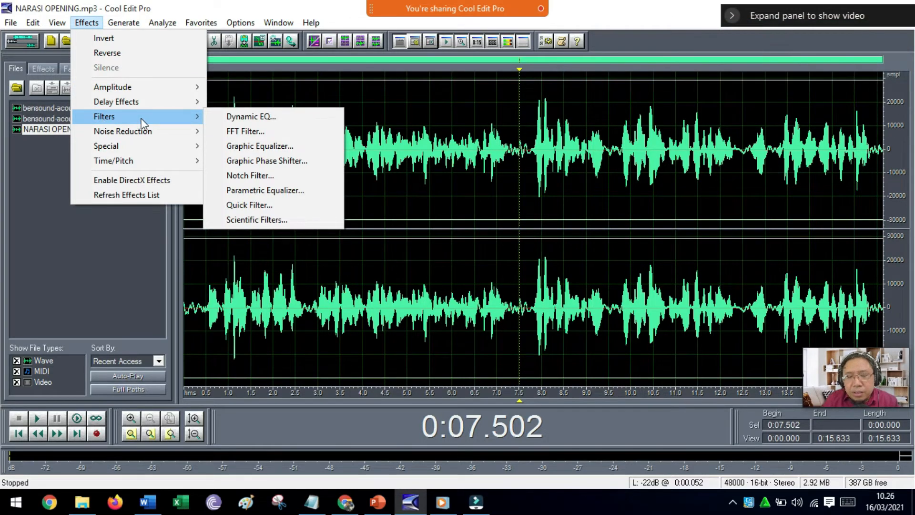
click(236, 136)
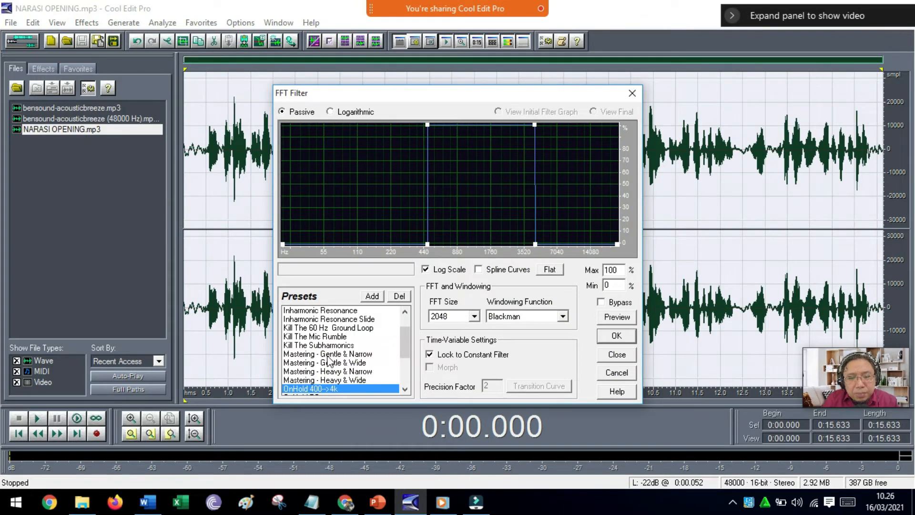
click(309, 363)
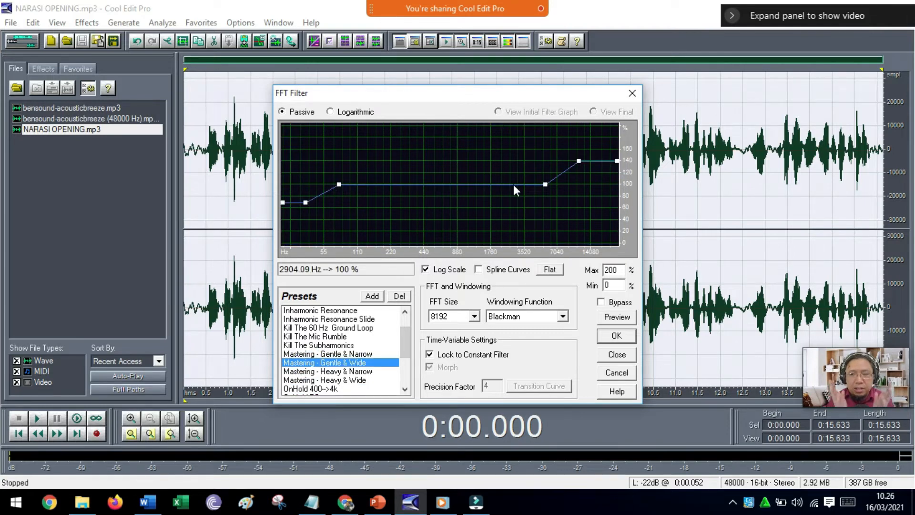
click(613, 339)
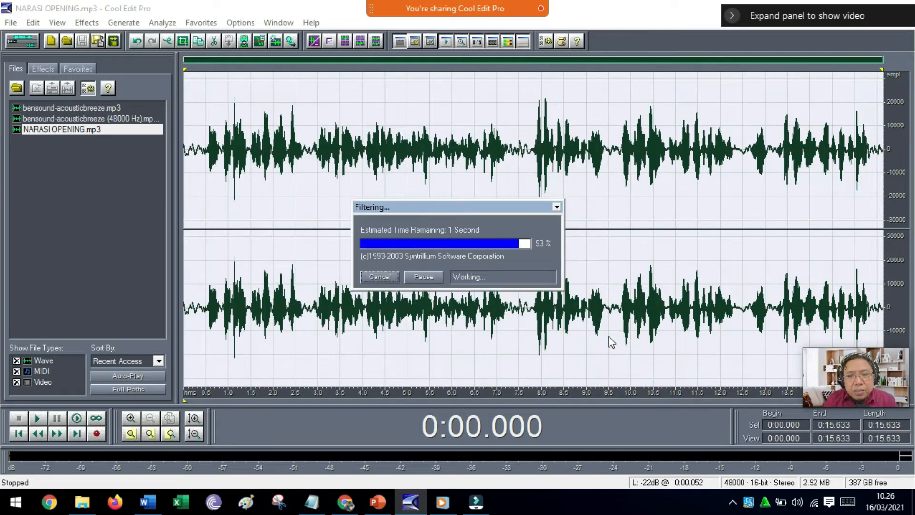
Open the Parametric Equalizer for the whole narration, load the Loudness preset and browse the Mackie presets.
click(93, 25)
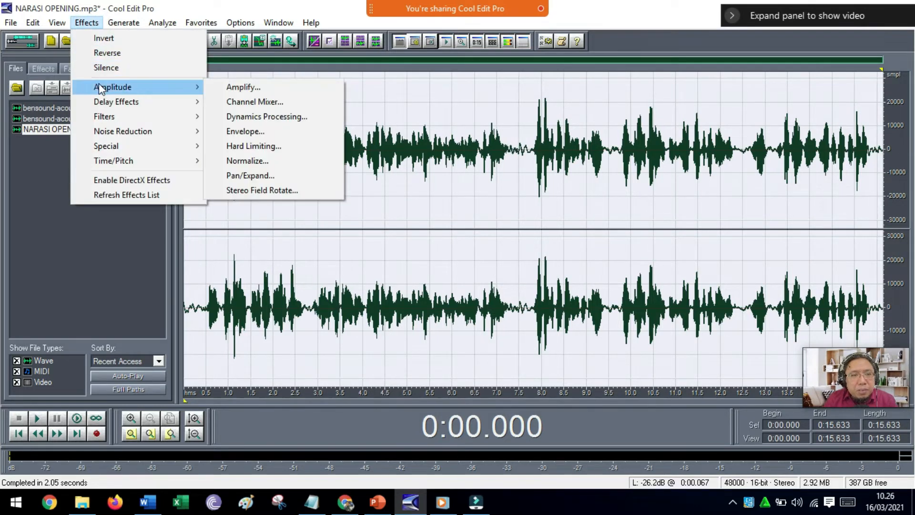
mouse_move(110, 102)
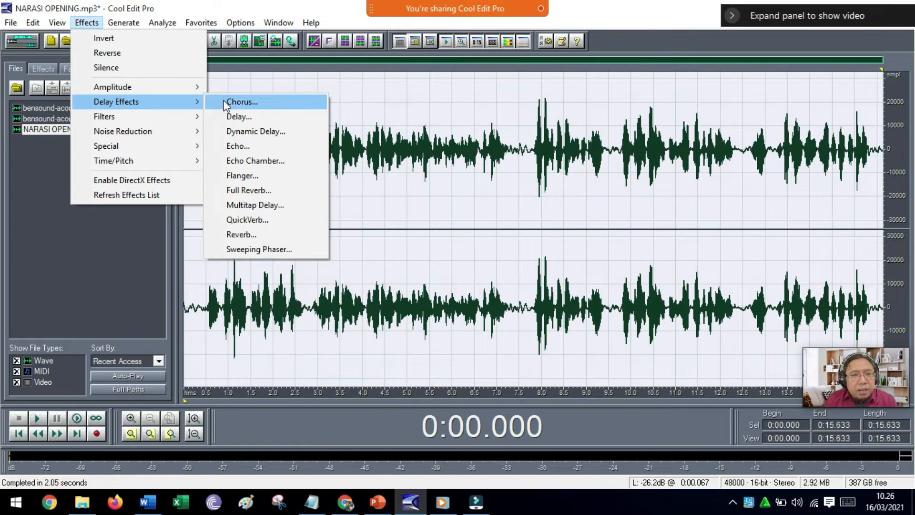
mouse_move(127, 119)
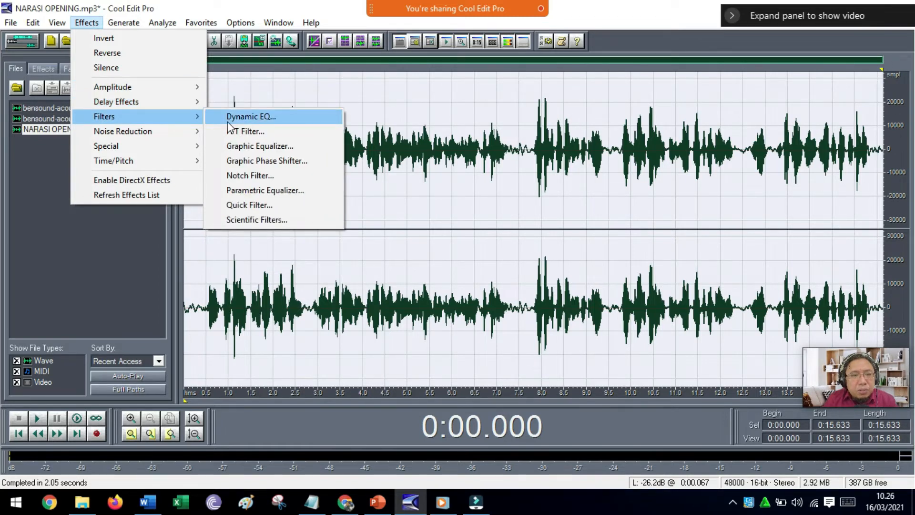
click(234, 191)
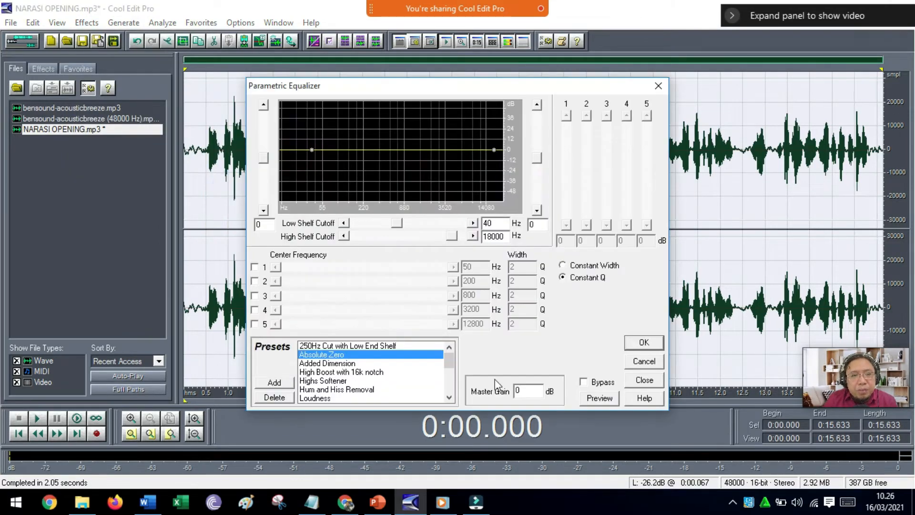
drag(455, 362, 458, 376)
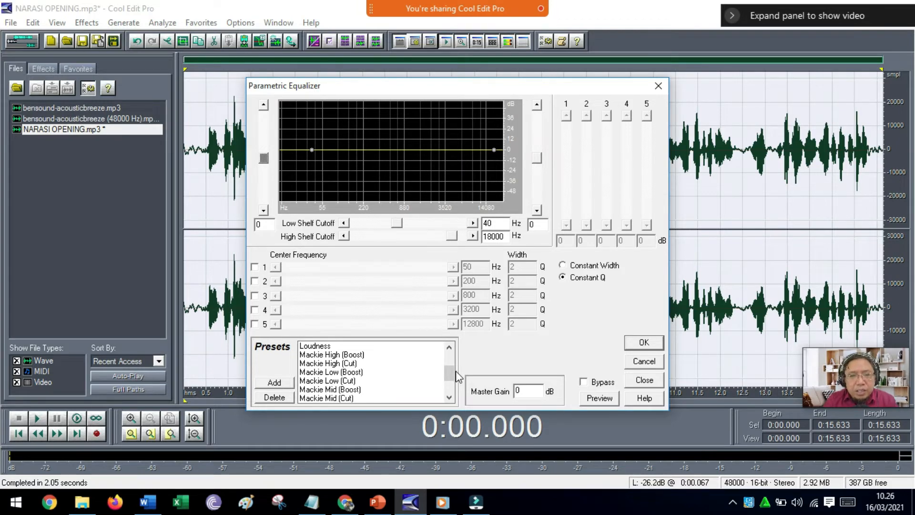
click(327, 346)
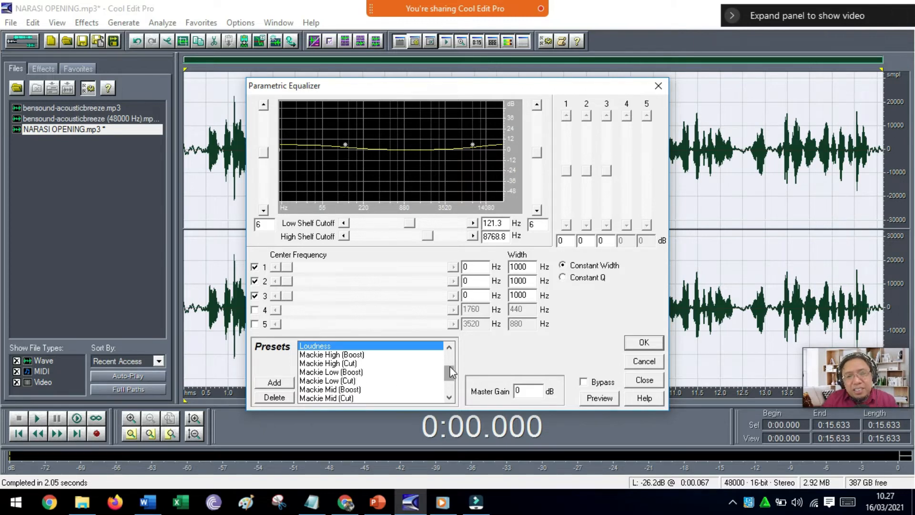
mouse_move(451, 370)
mouse_down()
mouse_move(451, 355)
mouse_move(450, 374)
mouse_up()
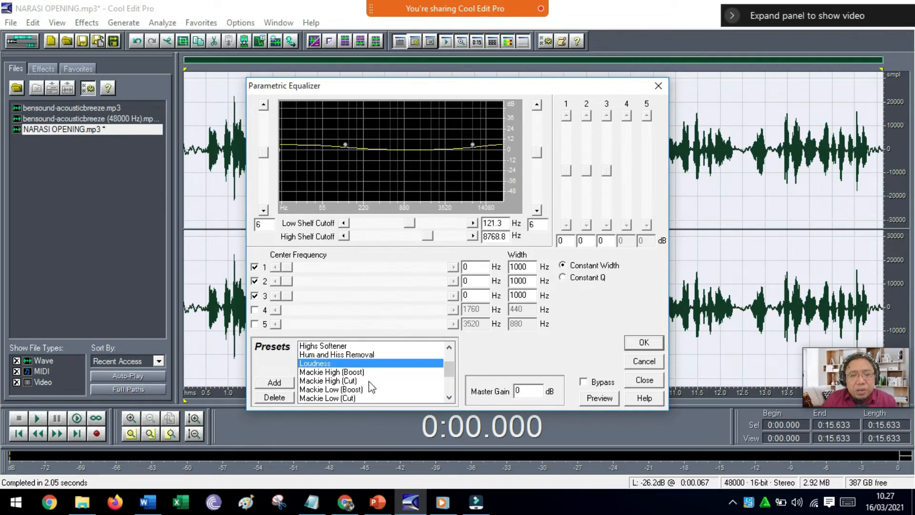
scroll(370, 384, down, 1)
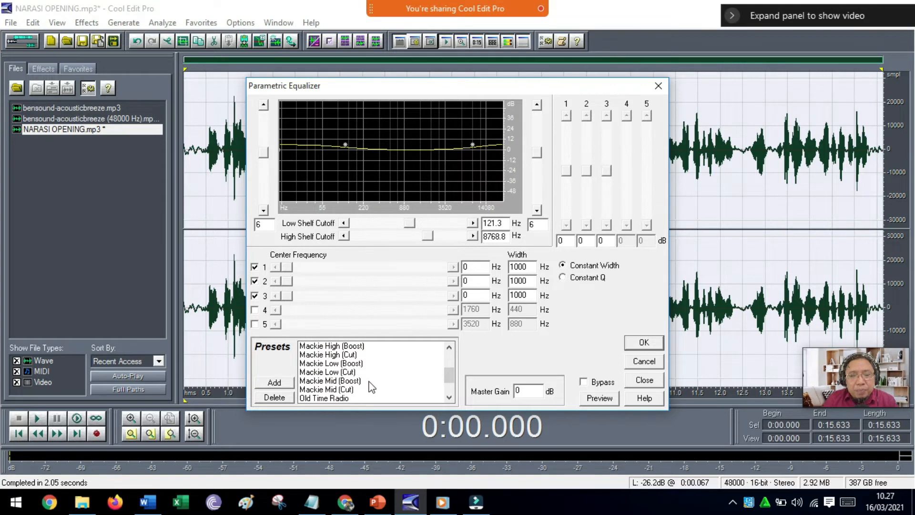
Preview the narration with the Mackie Low (Boost) and Mackie Low (Cut) equalizer presets.
click(335, 365)
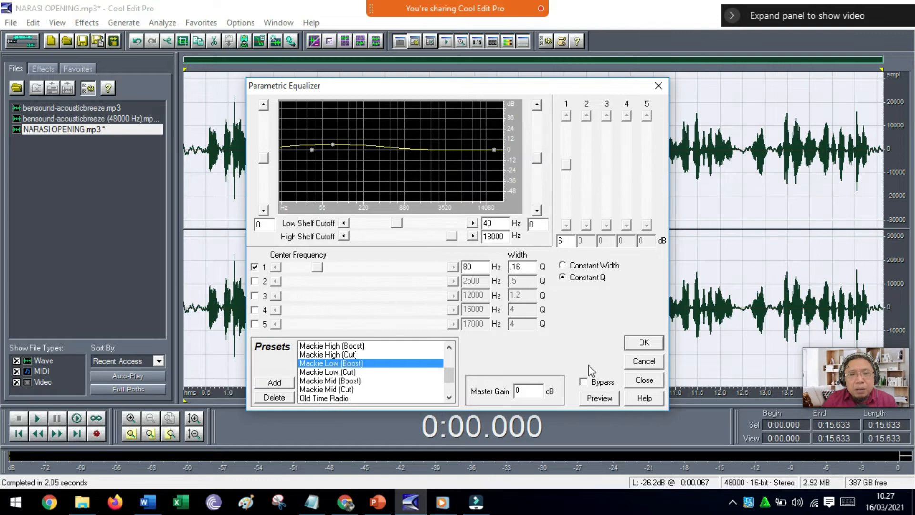
click(600, 399)
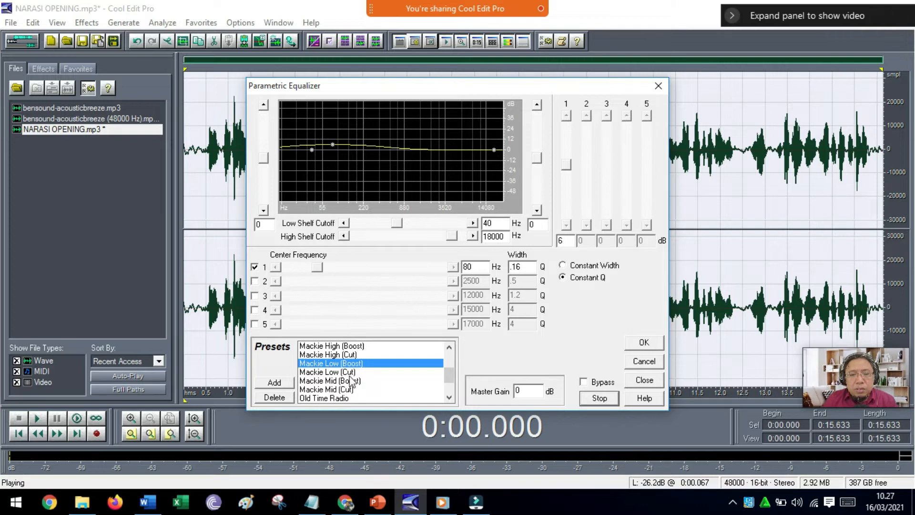
click(601, 398)
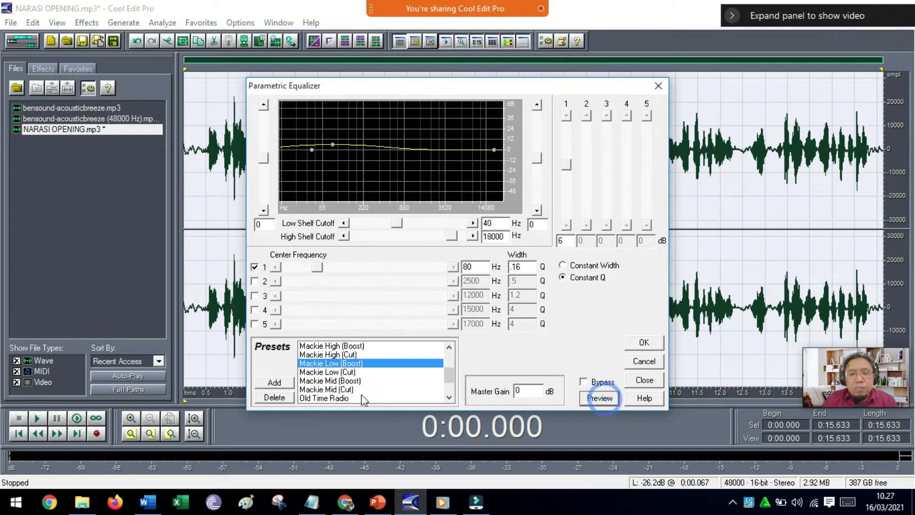
click(350, 373)
click(590, 399)
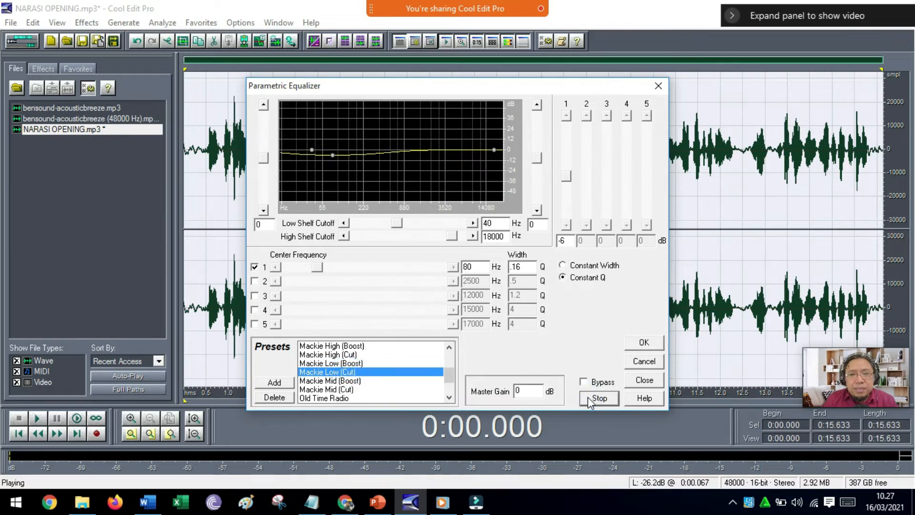
click(589, 397)
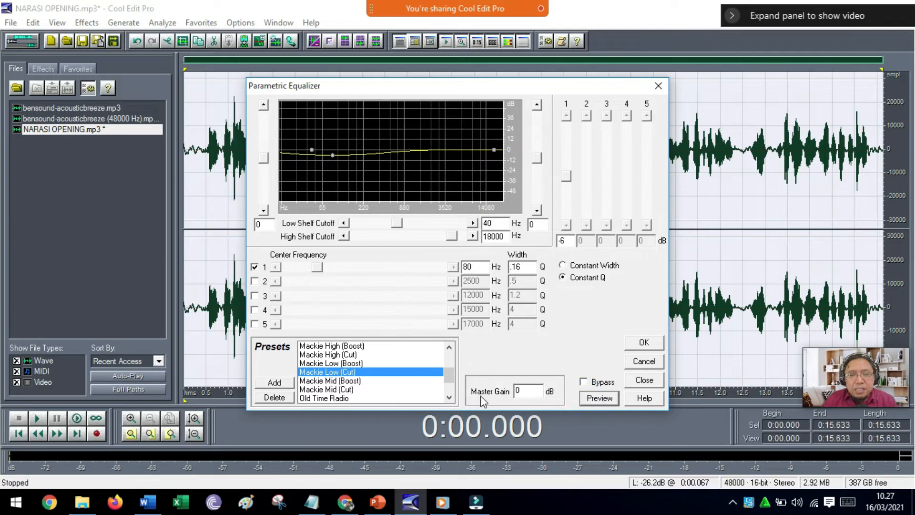
Preview the narration with the Mackie High (Boost) equalizer preset.
click(351, 347)
click(350, 350)
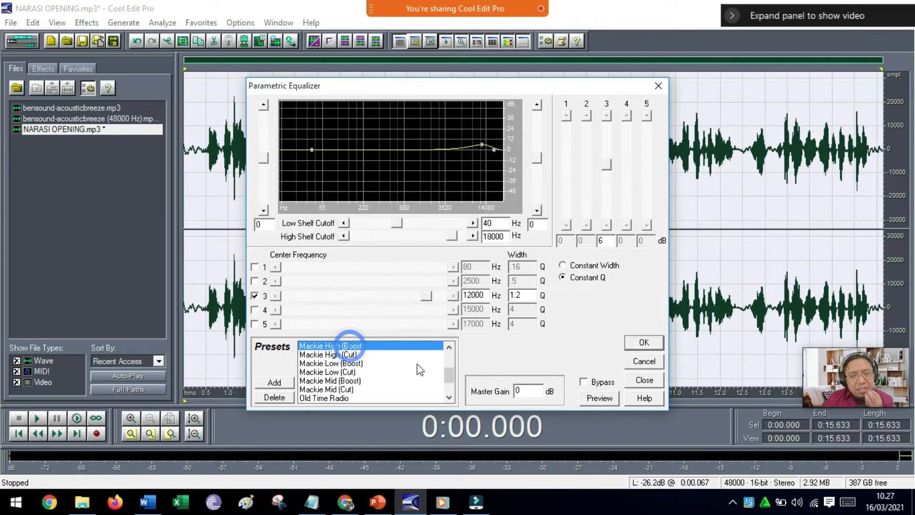
click(593, 404)
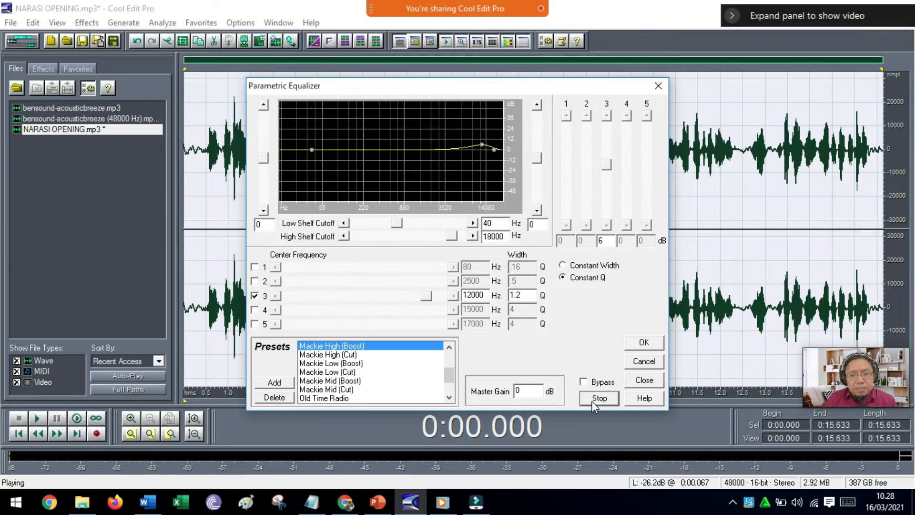
click(591, 401)
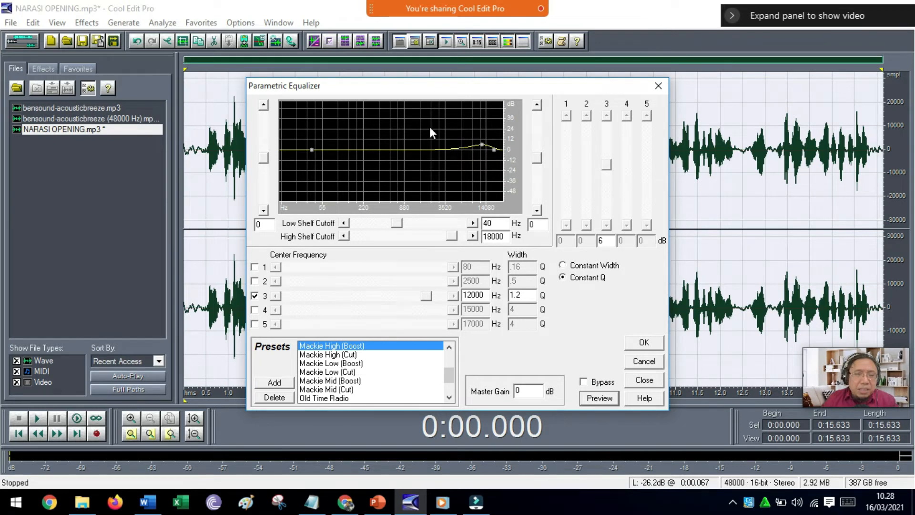
Apply the Mackie Mid (Boost) equalizer preset to the narration and play it from the start.
click(335, 381)
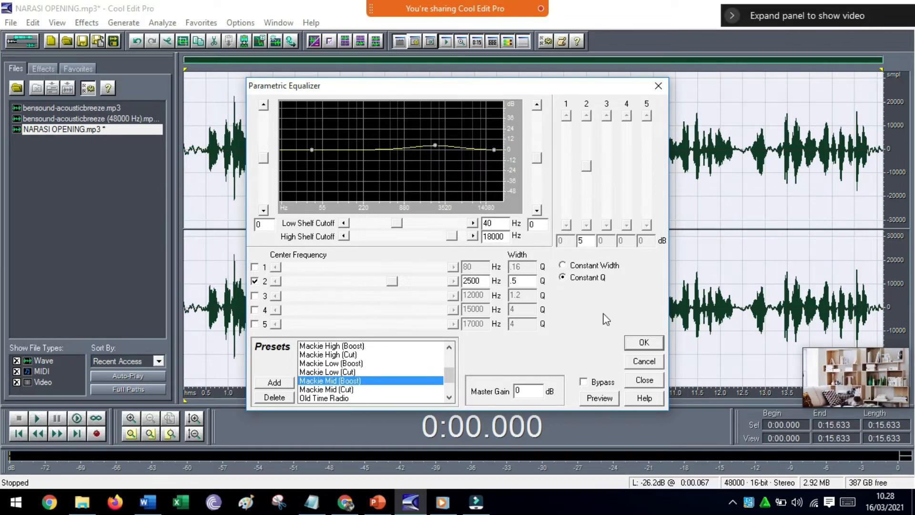
click(643, 342)
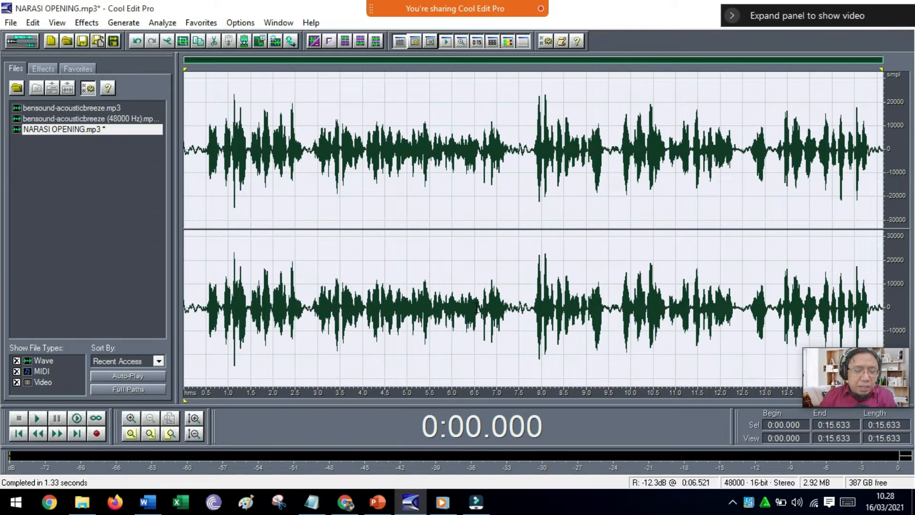
key(space)
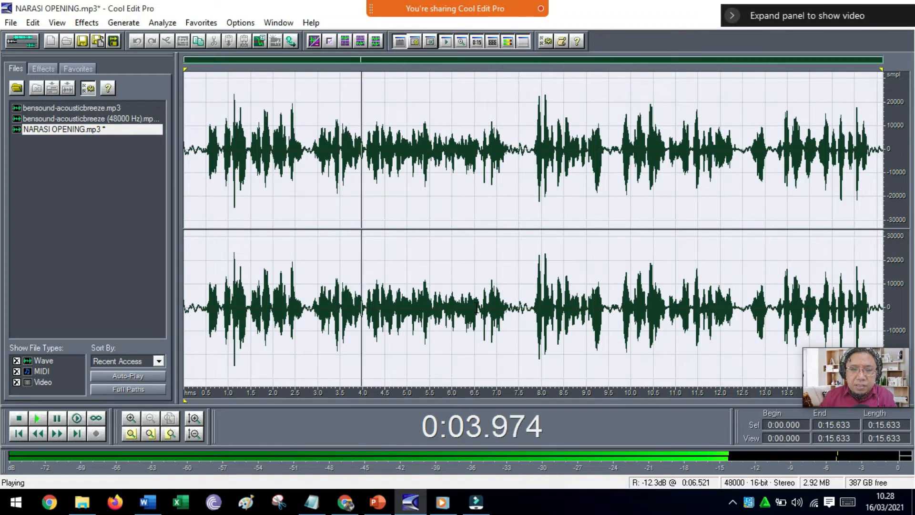
Stop playback, inspect the REVERB VOCAL NARASI preset in the QuickVerb effect and leave without applying it.
key(space)
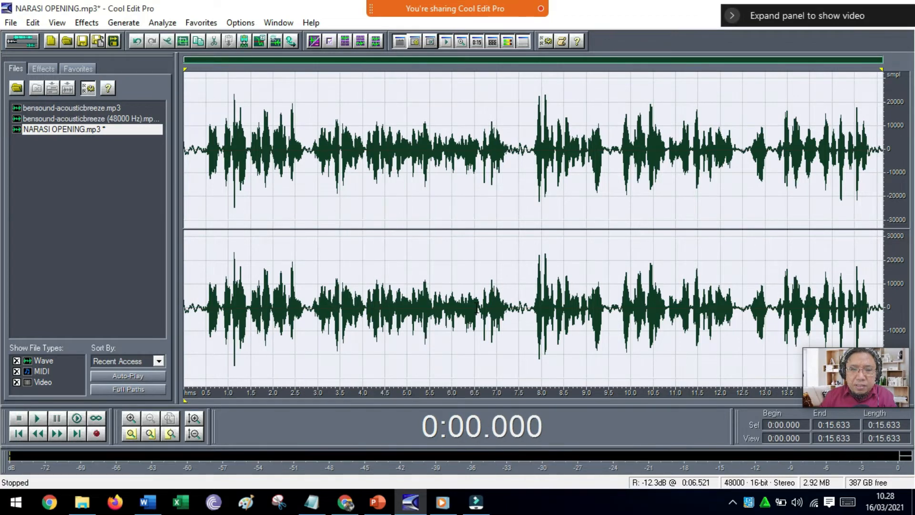
click(92, 27)
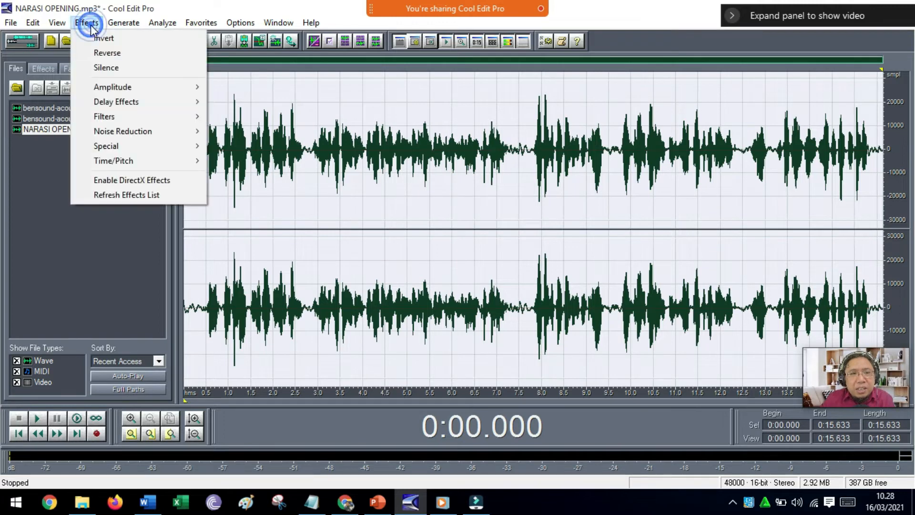
mouse_move(85, 101)
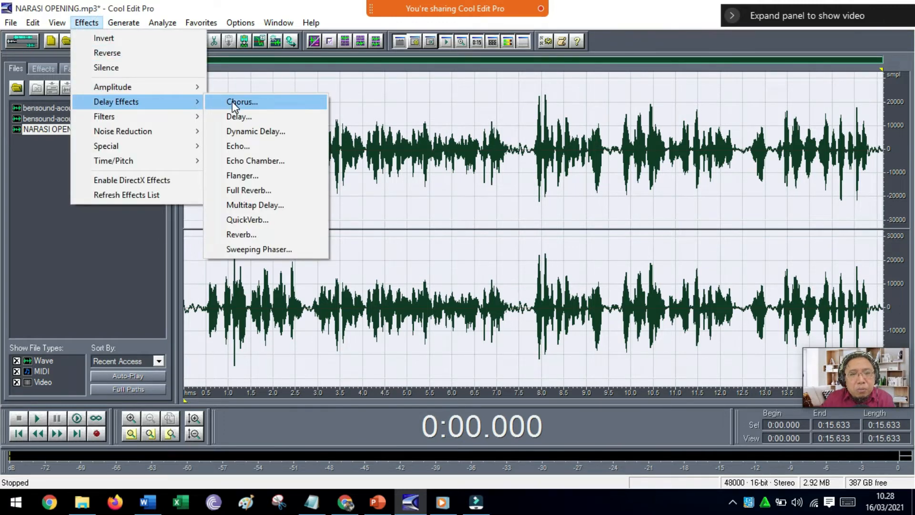
click(242, 222)
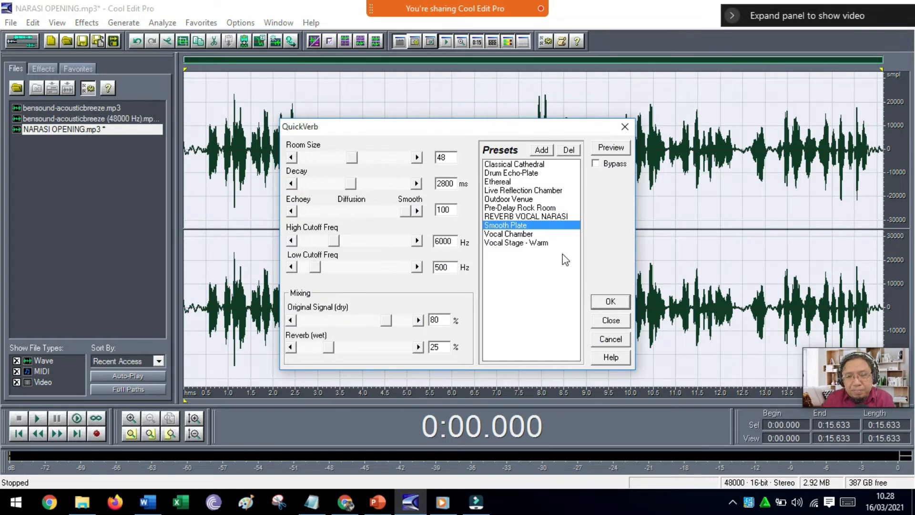
click(530, 218)
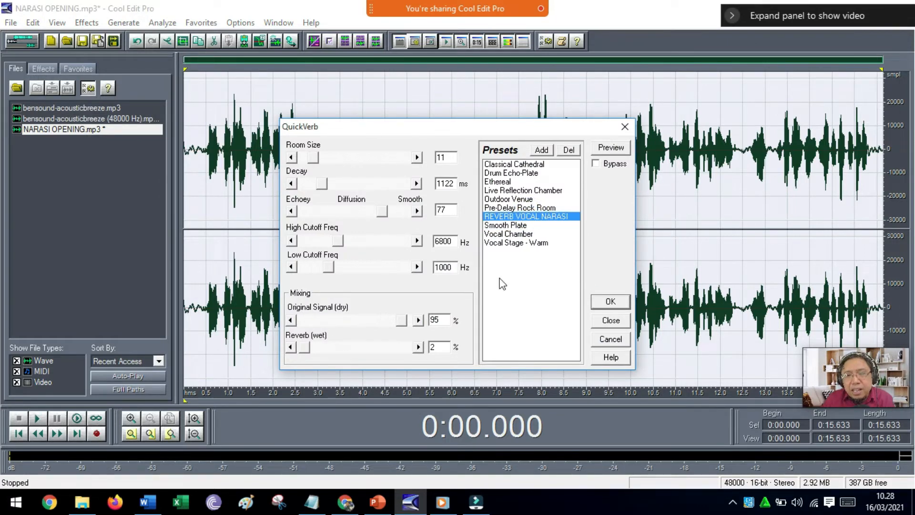
click(601, 340)
Apply the Reverb effect to the whole narration with the Vocal - Nice Presence preset.
click(86, 22)
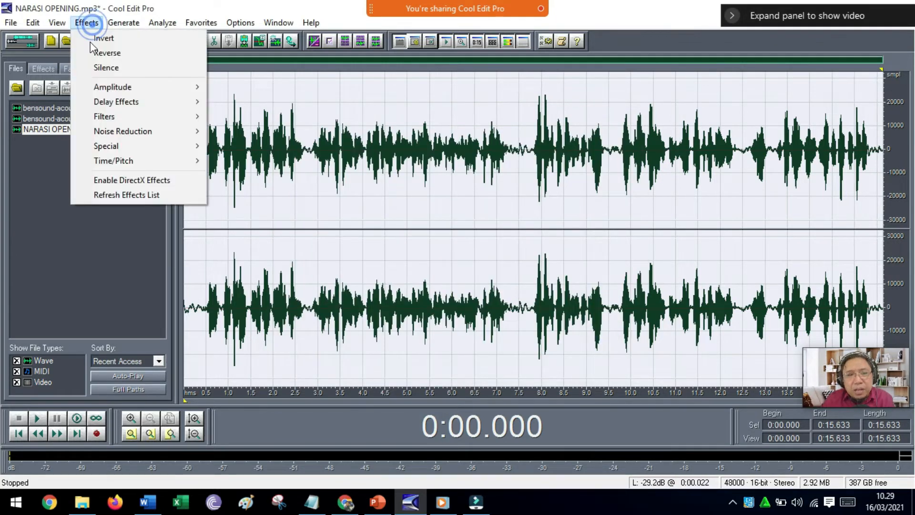
mouse_move(119, 102)
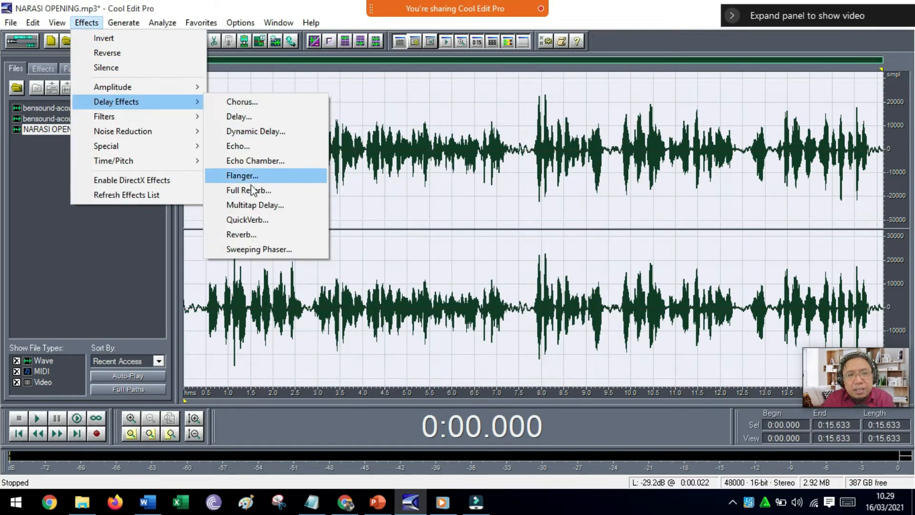
click(249, 234)
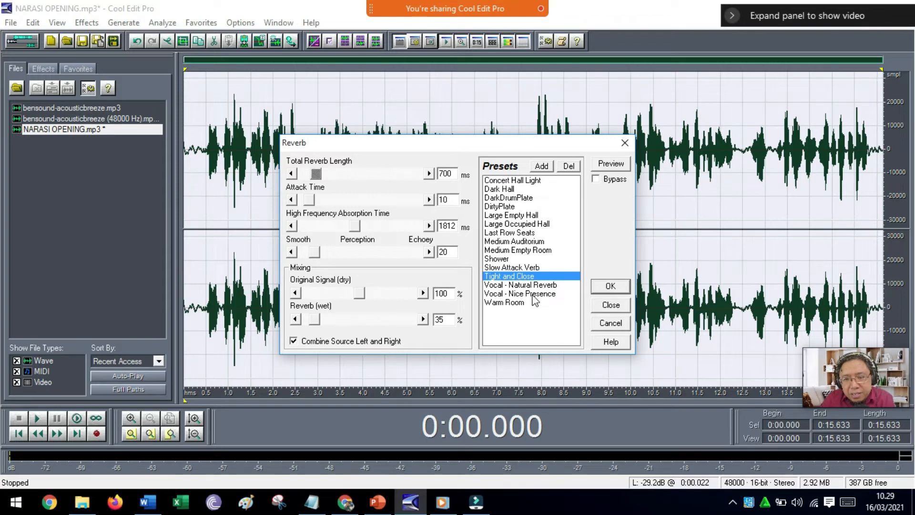
click(514, 295)
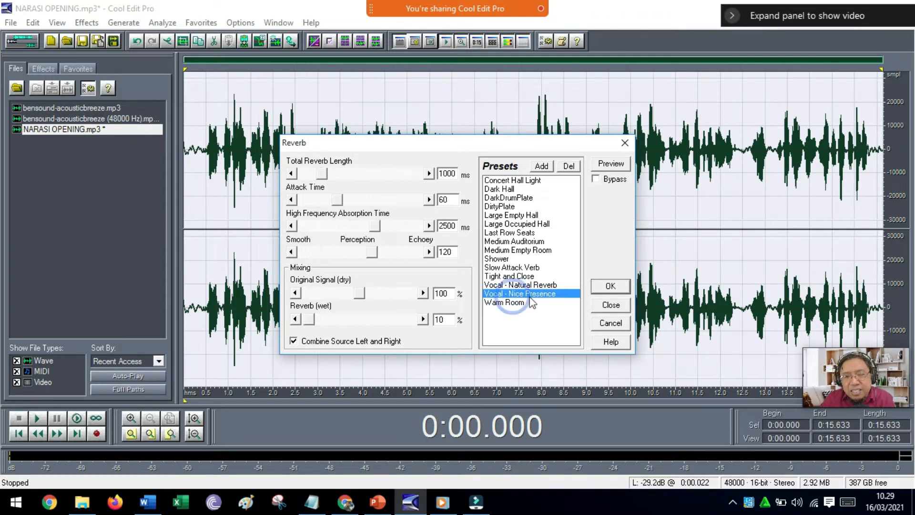
click(612, 287)
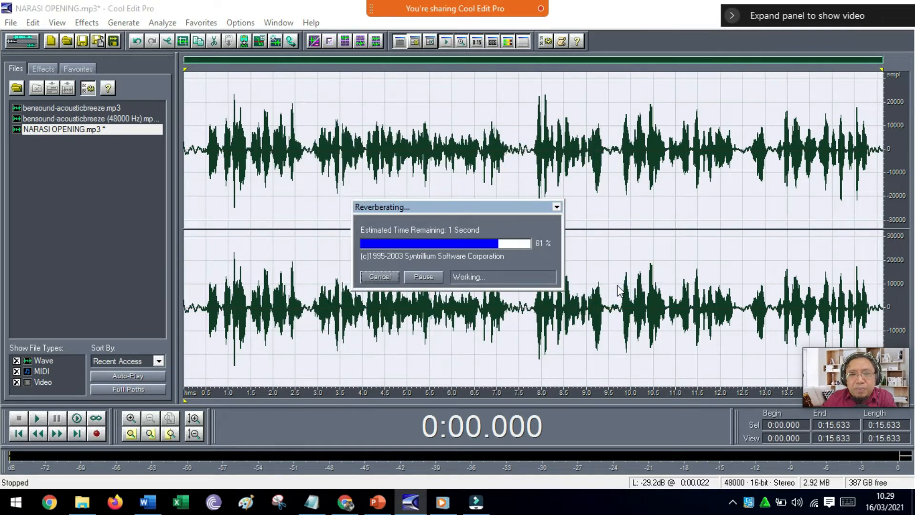
Play the reverberated narration from about 0.39 seconds to check its sound, and stop playback.
click(202, 305)
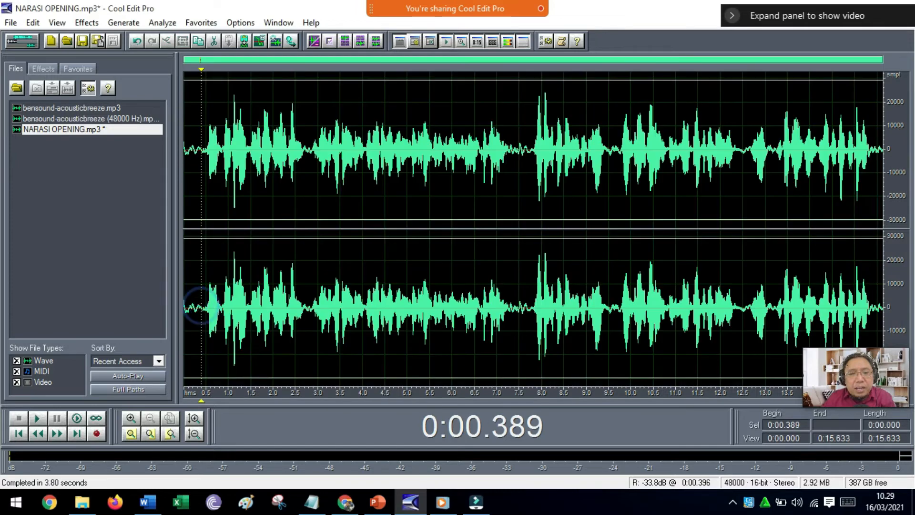
key(space)
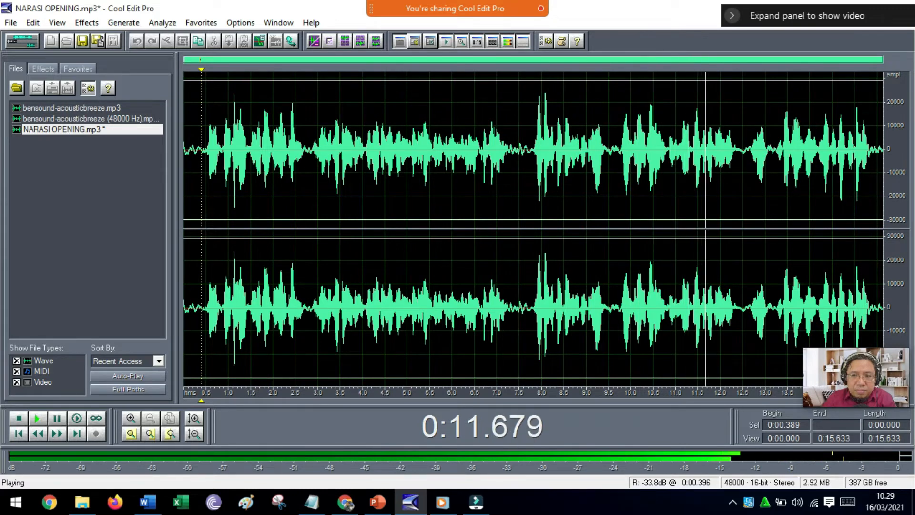
key(space)
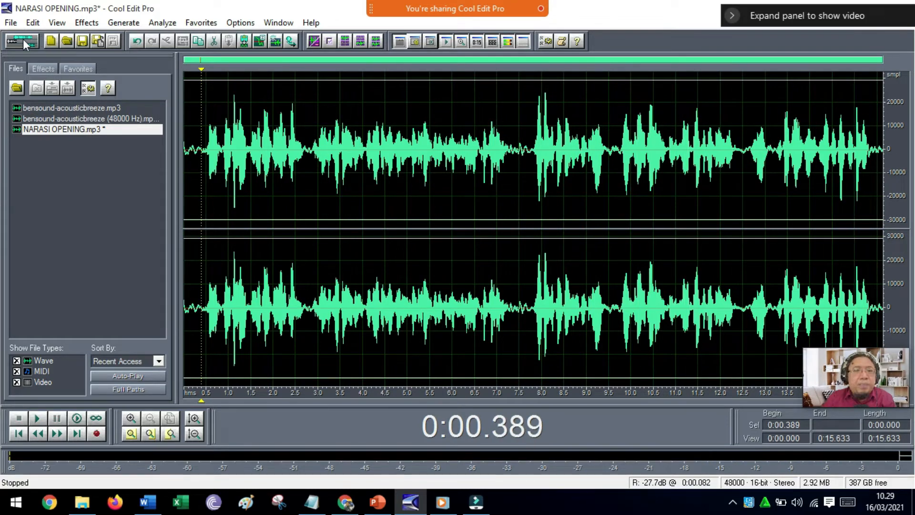
Save NARASI OPENING.mp3 and play the multitrack session from the start to check the mix.
click(82, 41)
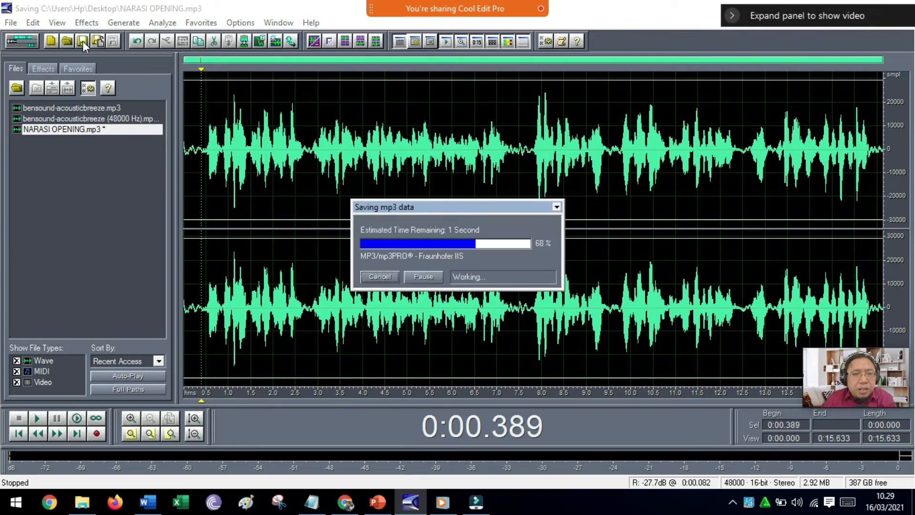
click(22, 42)
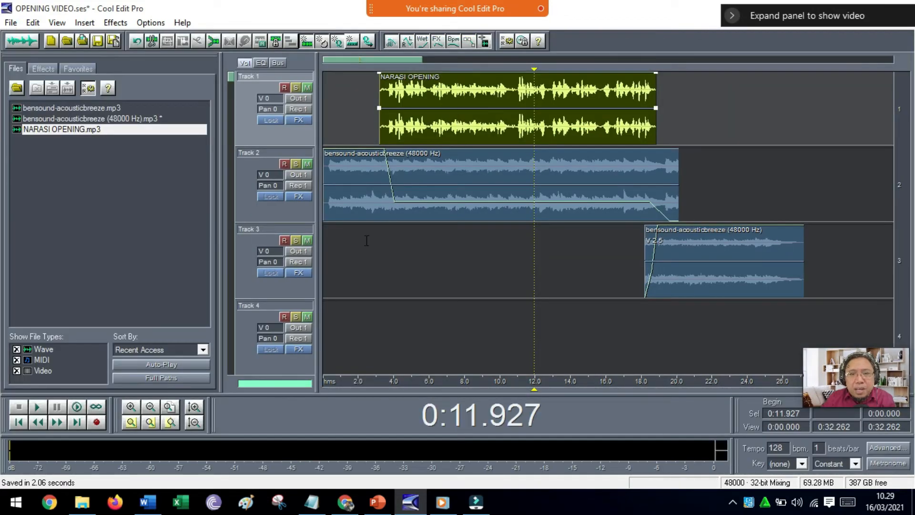
click(328, 237)
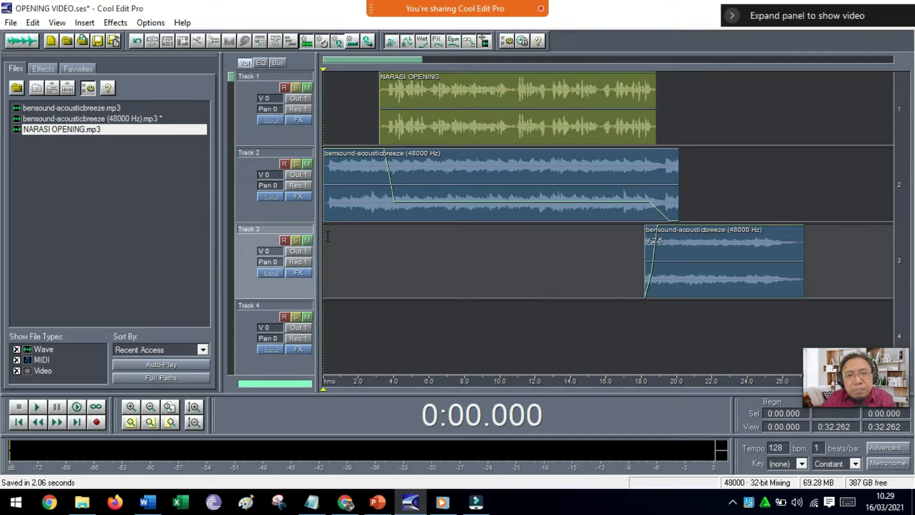
key(space)
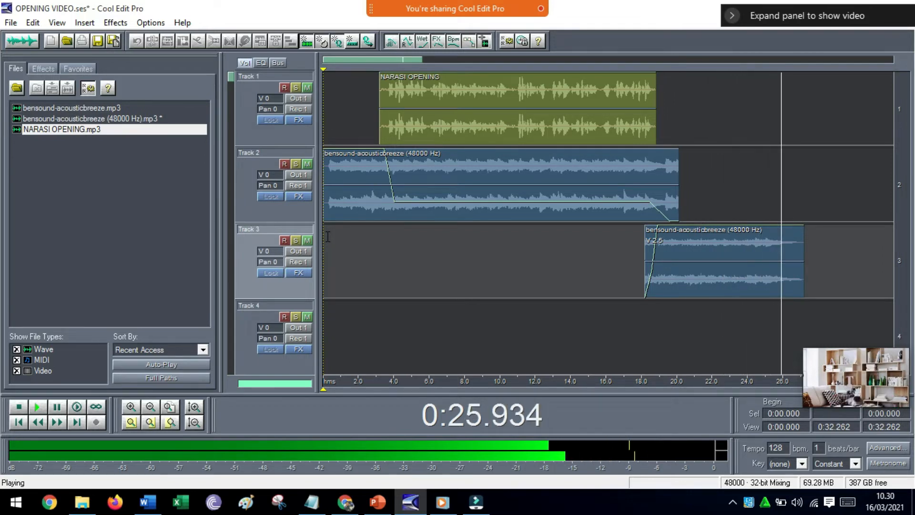
key(space)
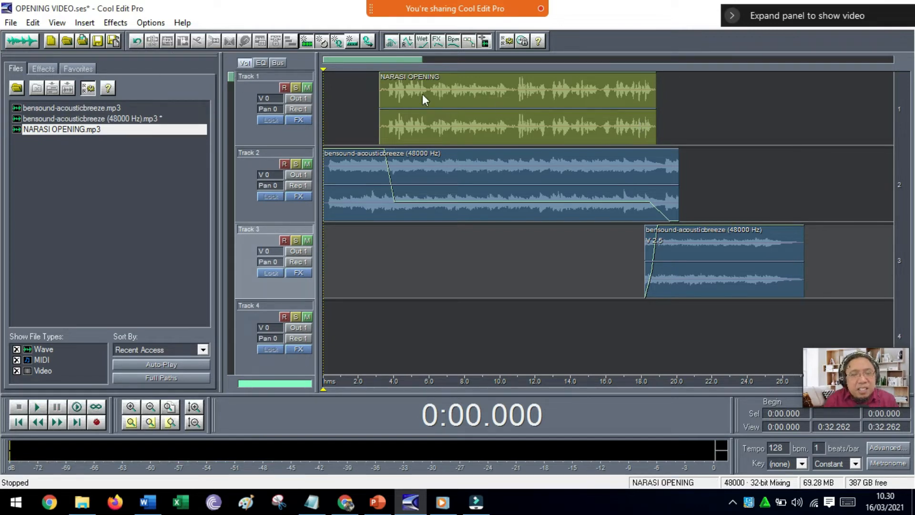
Open the Track 1 narration clip in the waveform editor and select it from about 0.27 seconds to the end.
click(118, 25)
click(405, 113)
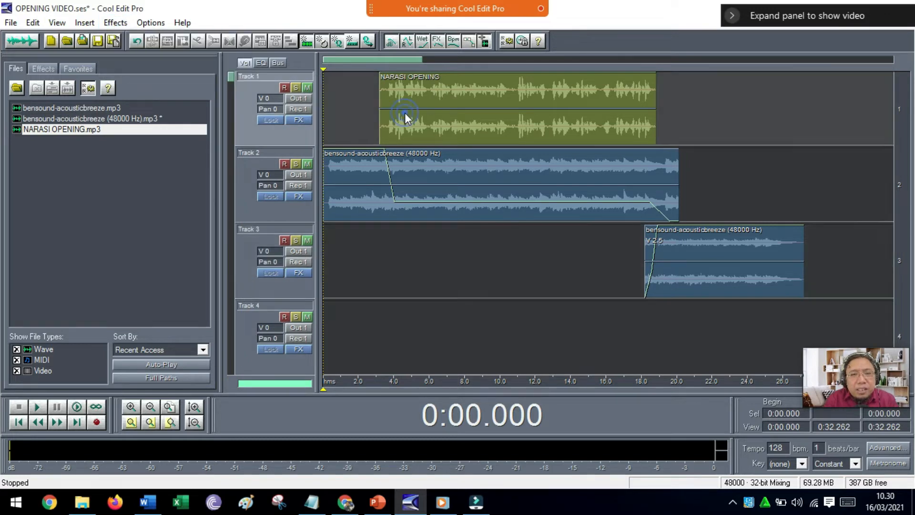
double_click(405, 112)
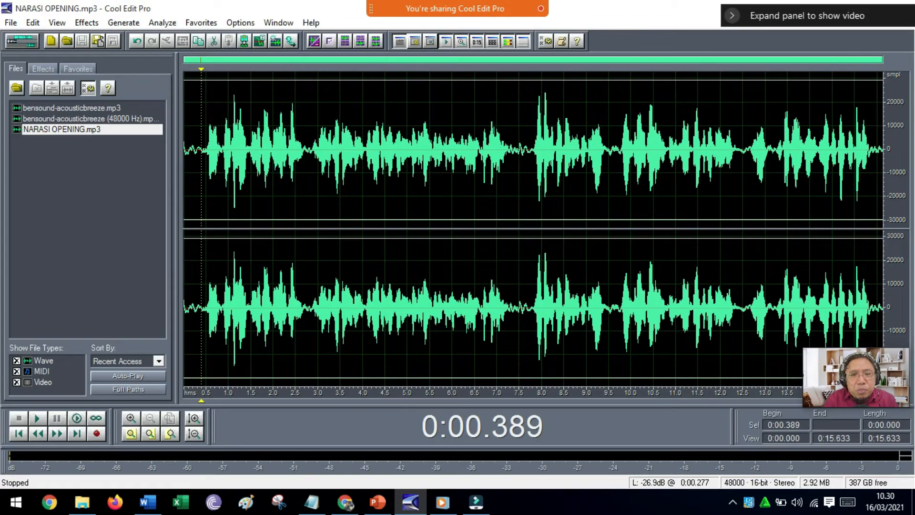
drag(195, 150, 882, 152)
Flatten the Pitch Bender curve for the selected narration, lower its end point slightly below zero and preview it.
click(91, 23)
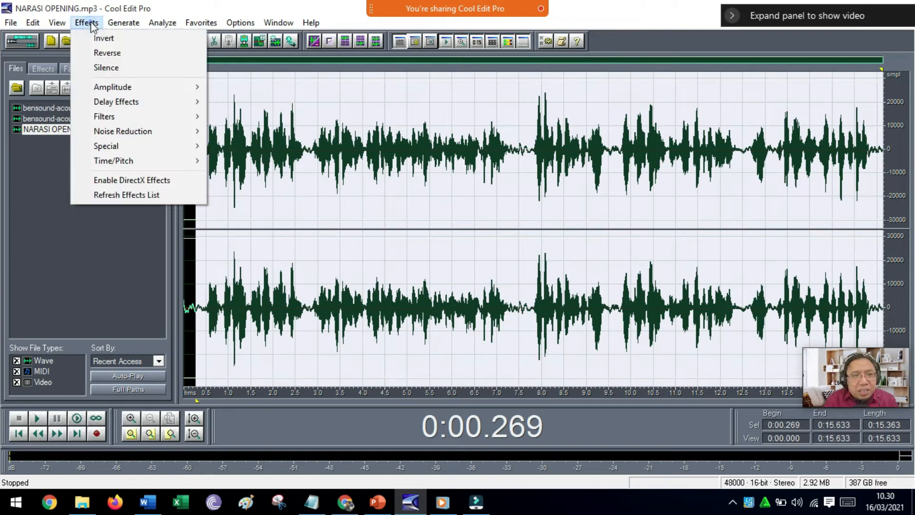
mouse_move(111, 162)
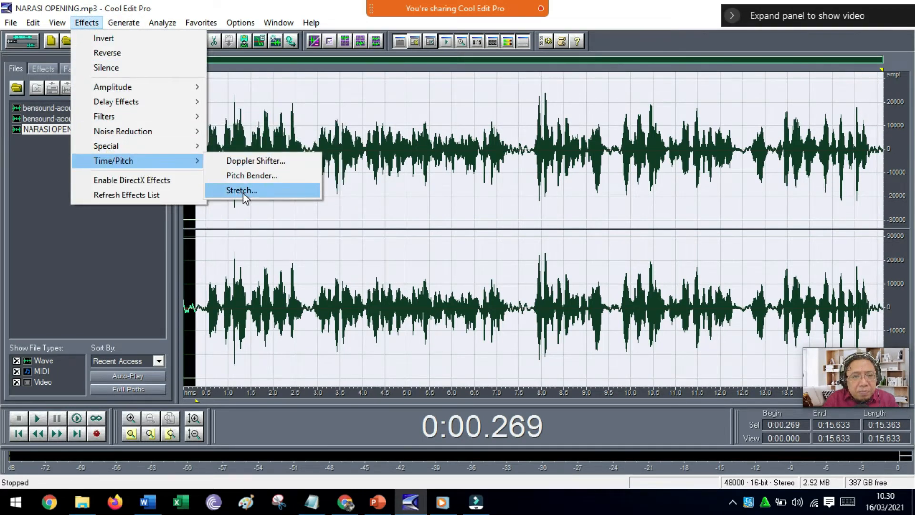
click(245, 176)
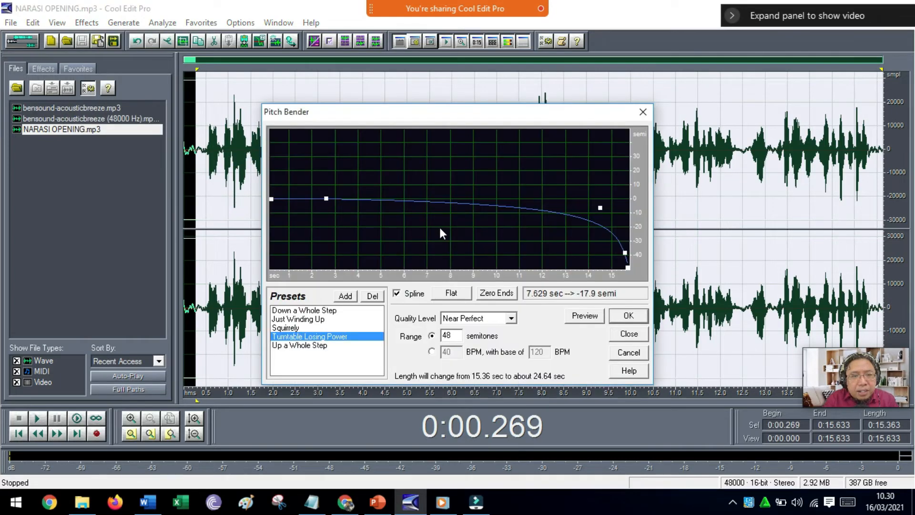
click(460, 295)
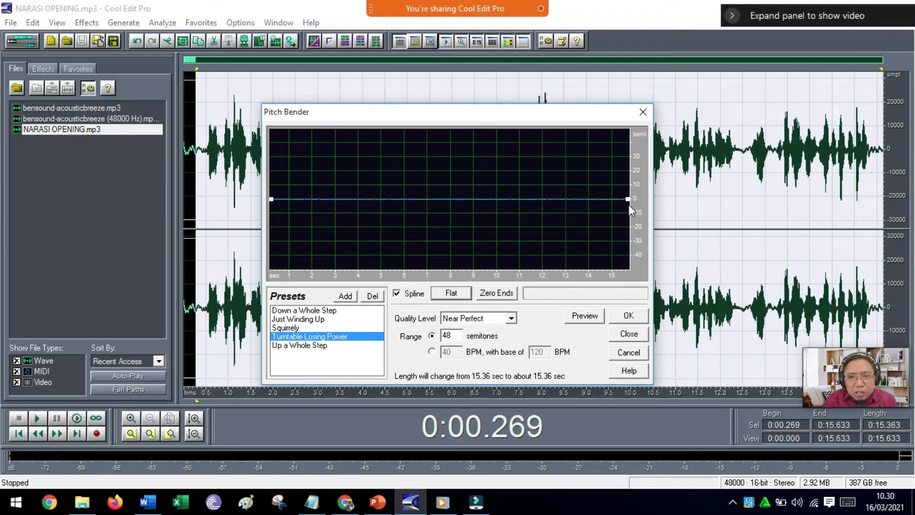
drag(631, 196, 628, 204)
click(585, 315)
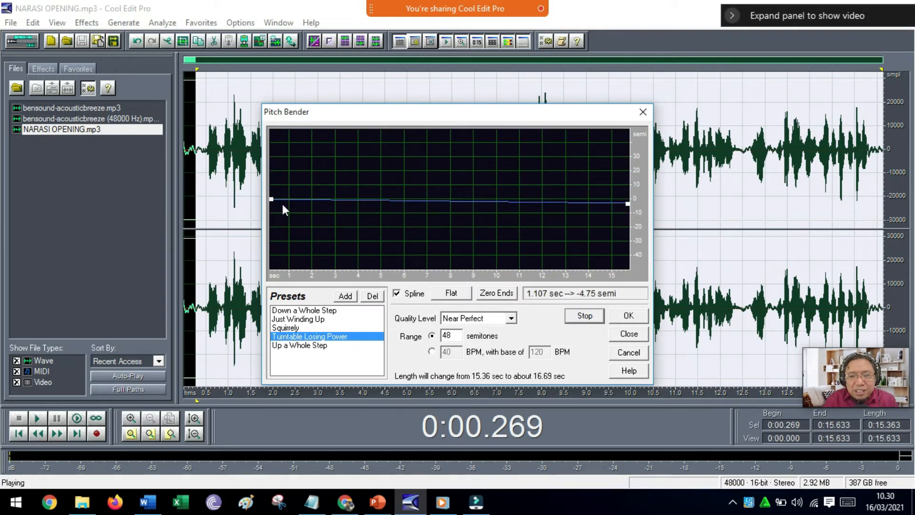
Try levelling both ends of the pitch curve slightly below zero during the preview, and cancel the Pitch Bender.
drag(271, 199, 273, 212)
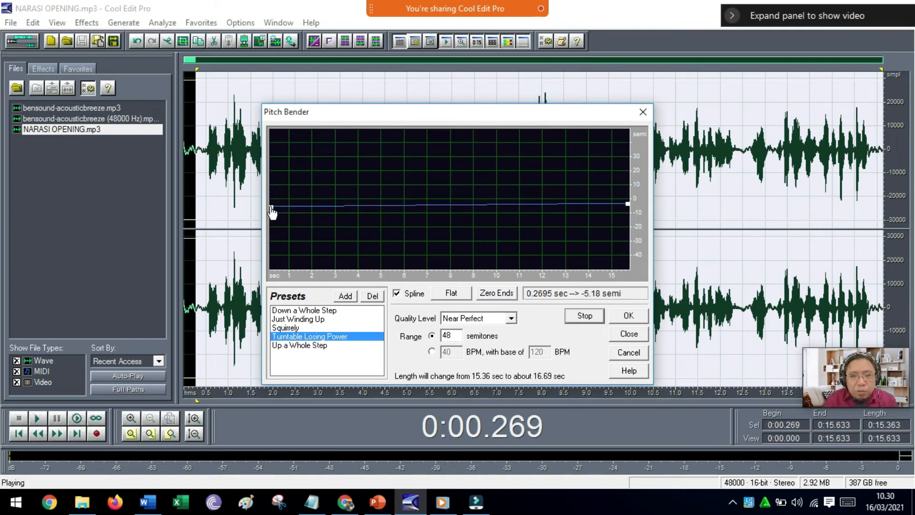
drag(629, 203, 628, 203)
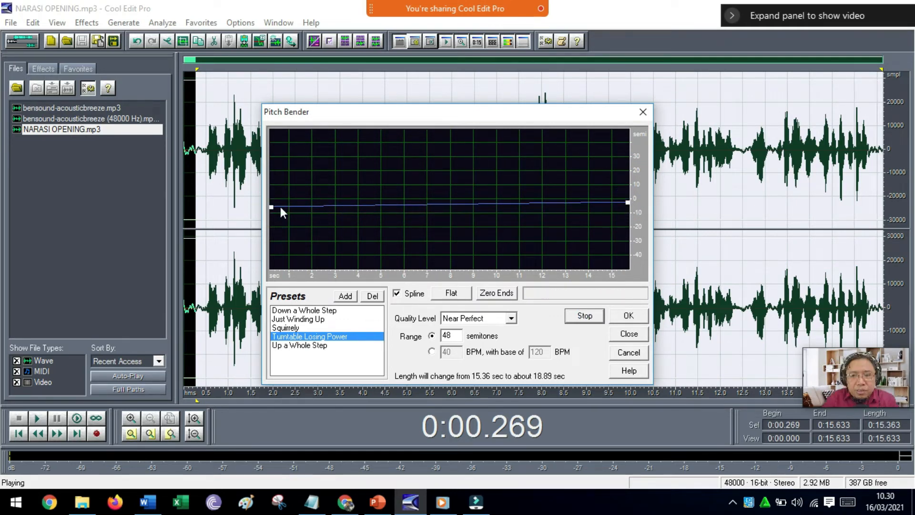
drag(273, 211, 272, 202)
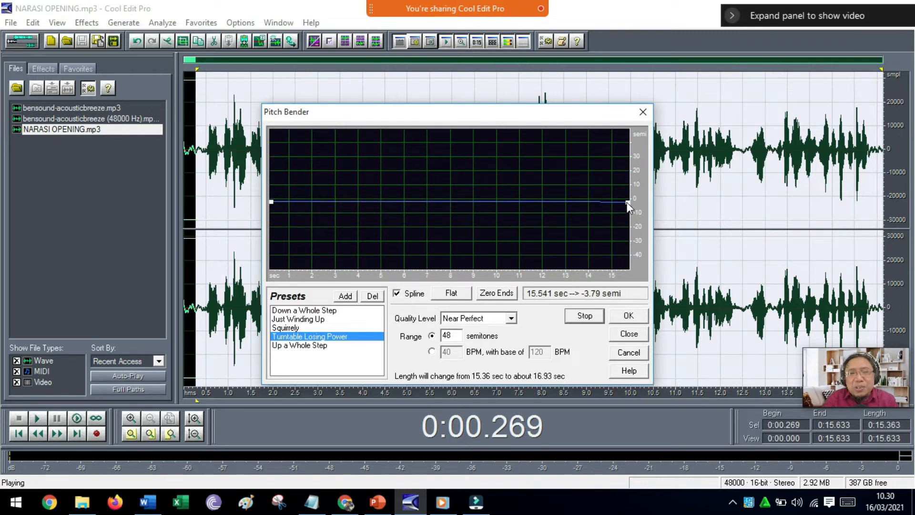
mouse_move(629, 208)
mouse_down()
mouse_move(627, 220)
mouse_move(627, 206)
mouse_up()
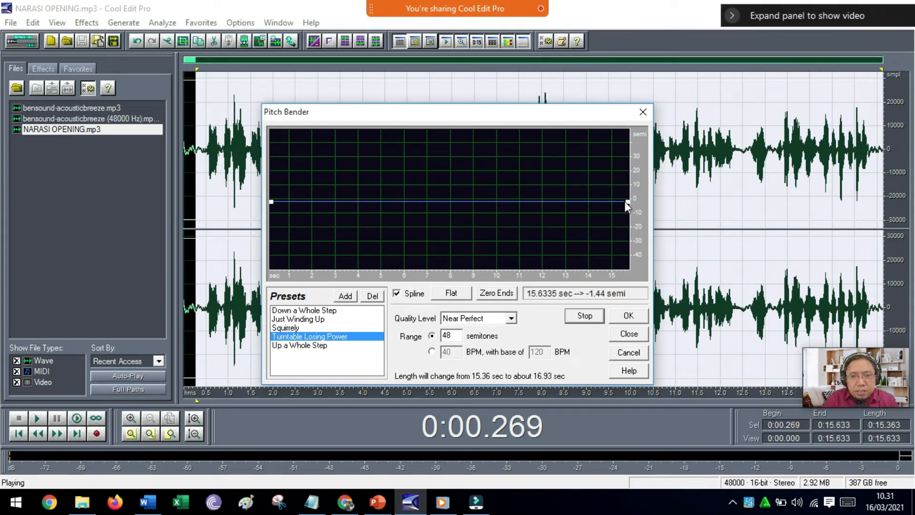
click(629, 354)
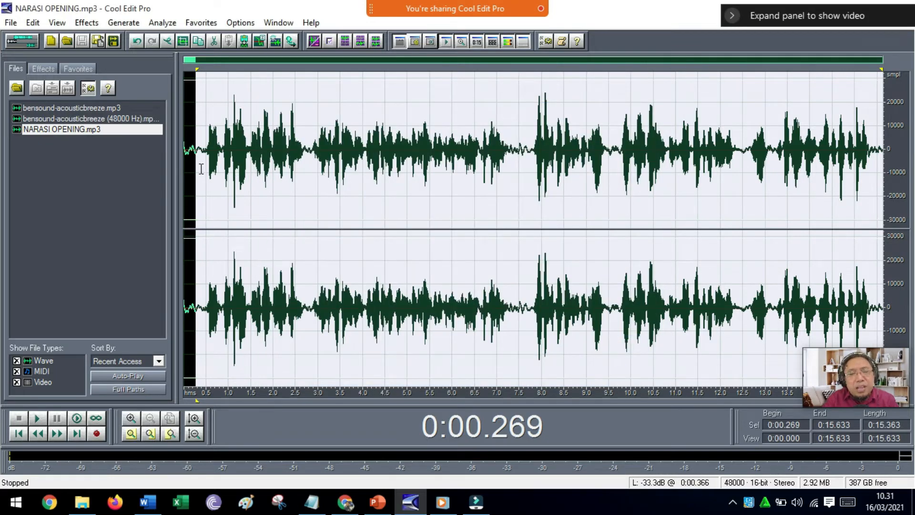
Look at the Stretch effect's settings and presets for the selected narration and close it without applying.
click(86, 23)
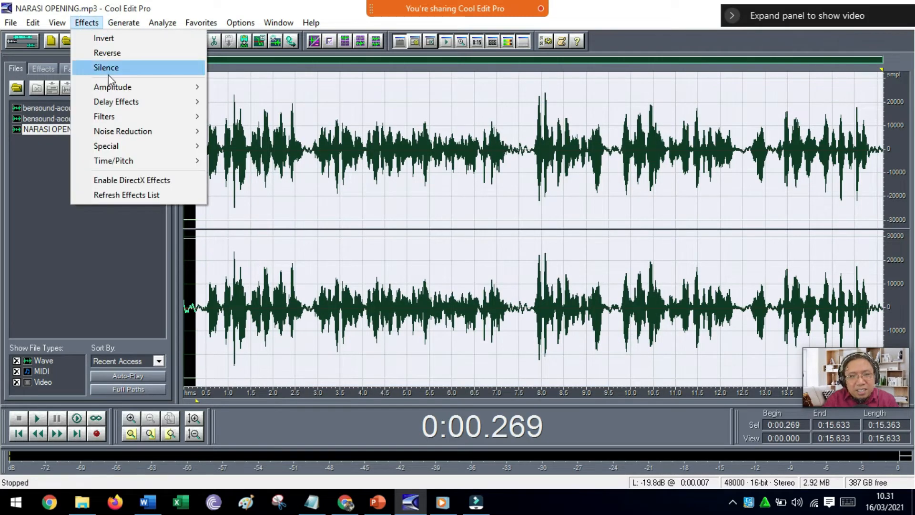
mouse_move(113, 88)
mouse_move(127, 160)
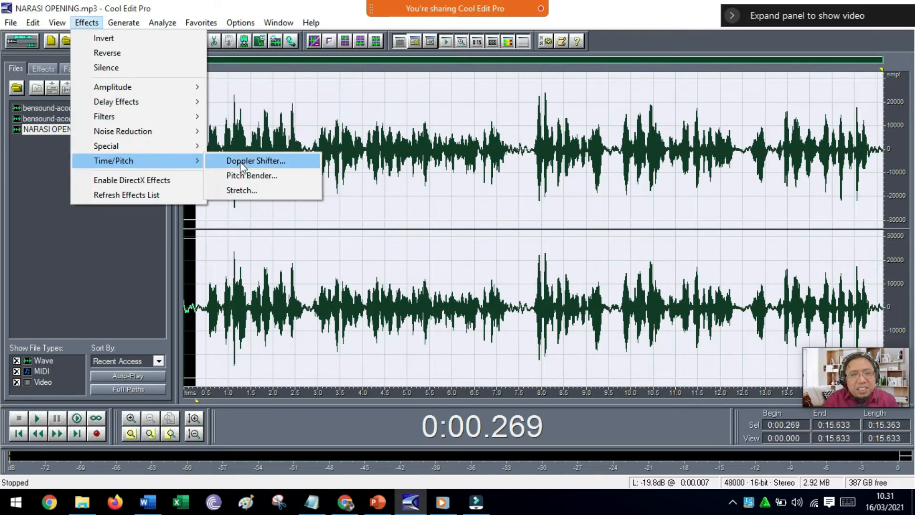
click(252, 193)
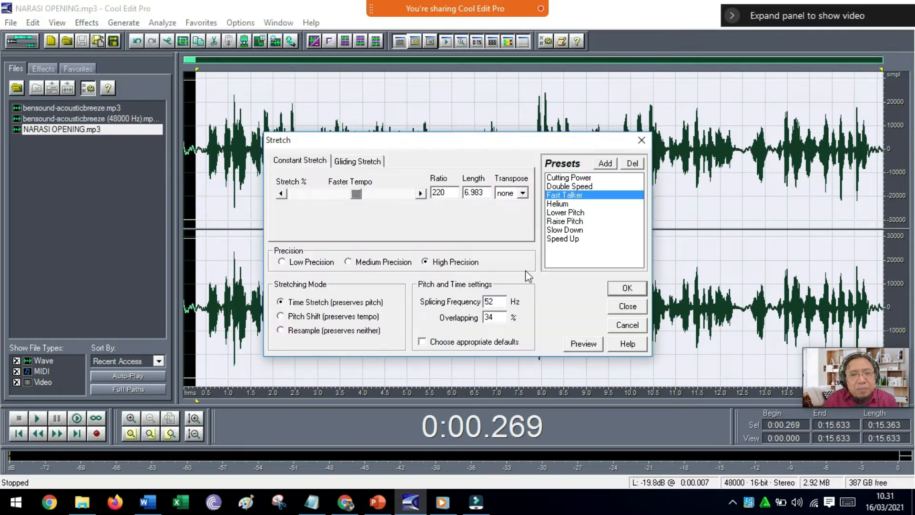
click(627, 325)
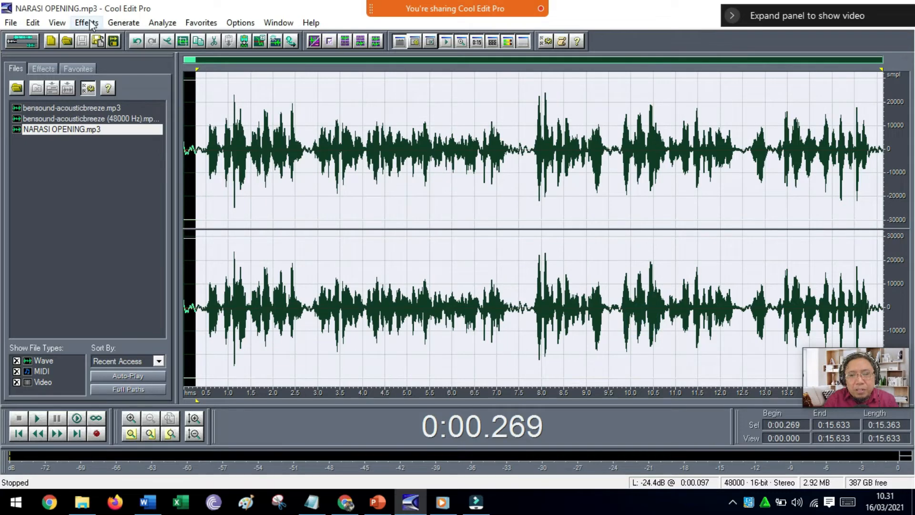
Flatten the Pitch Bender curve for the selected narration, raise both ends to about 5 semitones and preview it.
click(87, 22)
mouse_move(126, 162)
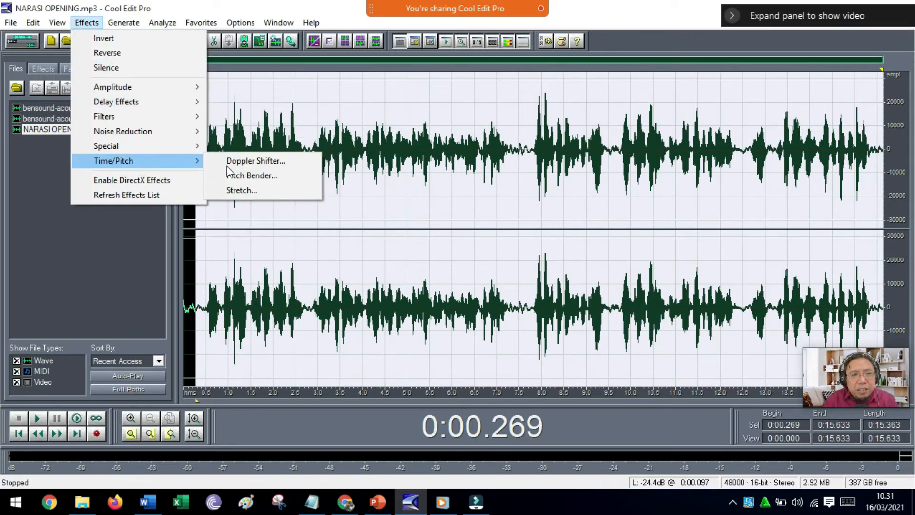
click(252, 175)
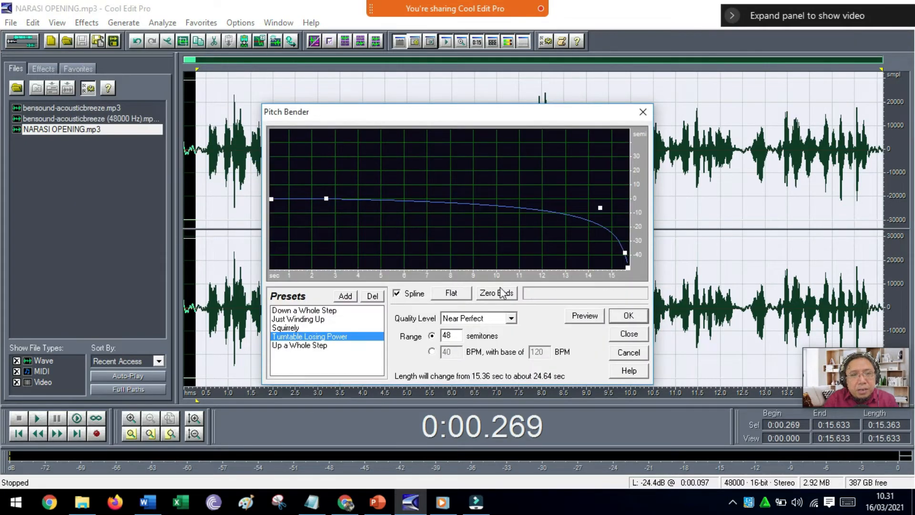
click(451, 293)
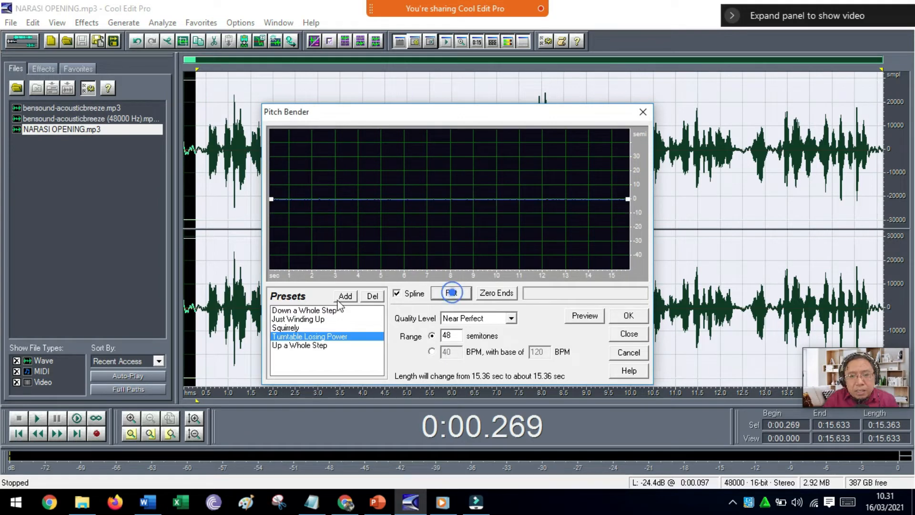
click(273, 199)
drag(273, 199, 273, 193)
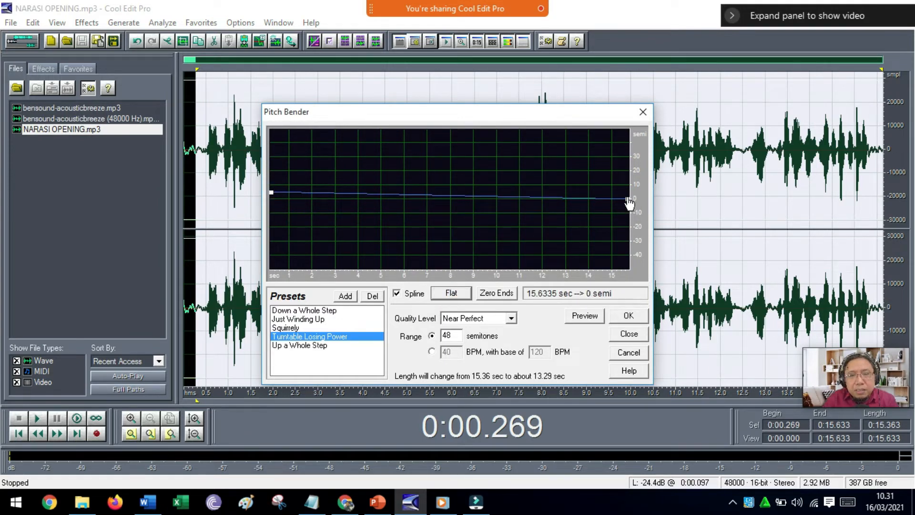
drag(627, 199, 627, 192)
click(585, 315)
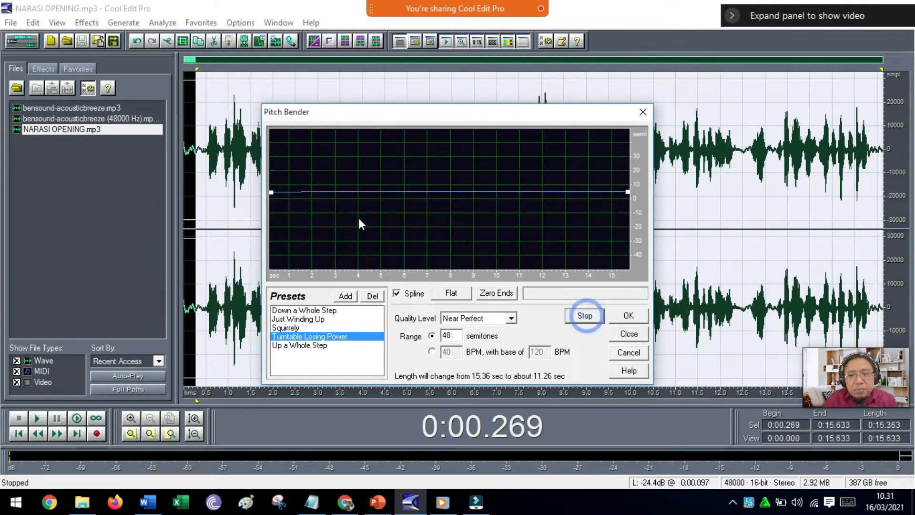
Try a higher start point and a slightly lower end point on the pitch curve during the preview, and cancel the Pitch Bender.
drag(271, 192, 271, 179)
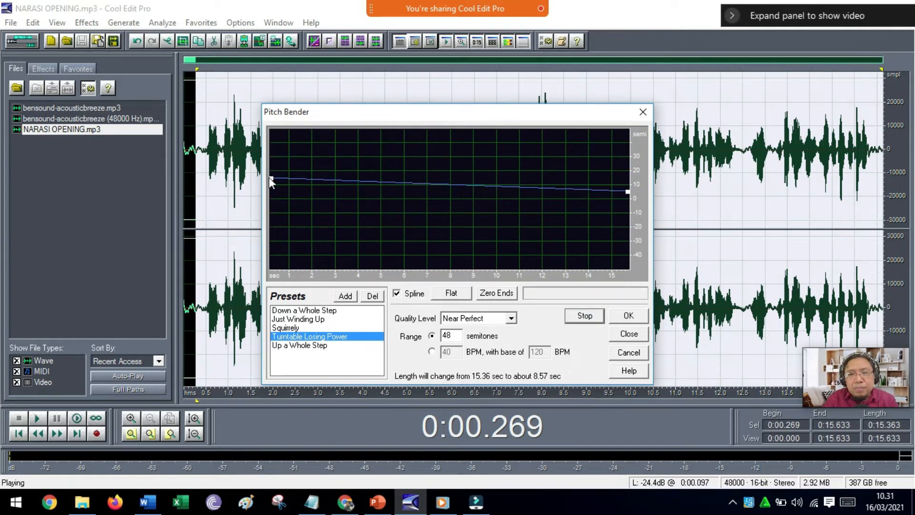
drag(272, 178, 272, 192)
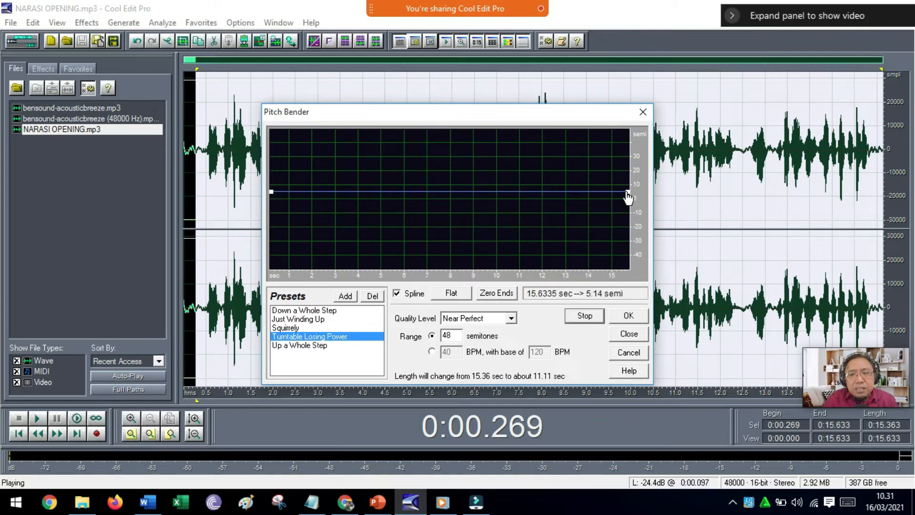
mouse_move(628, 195)
mouse_down()
mouse_move(630, 175)
mouse_move(628, 197)
mouse_up()
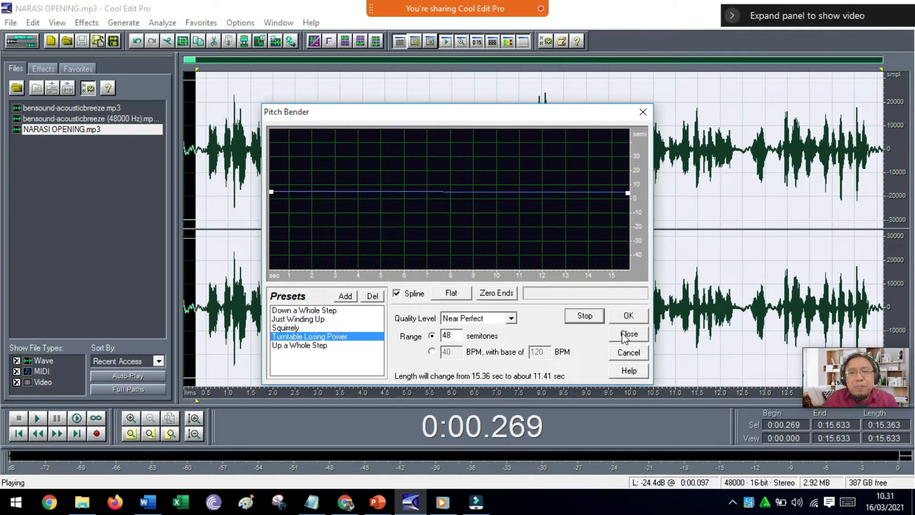
click(629, 353)
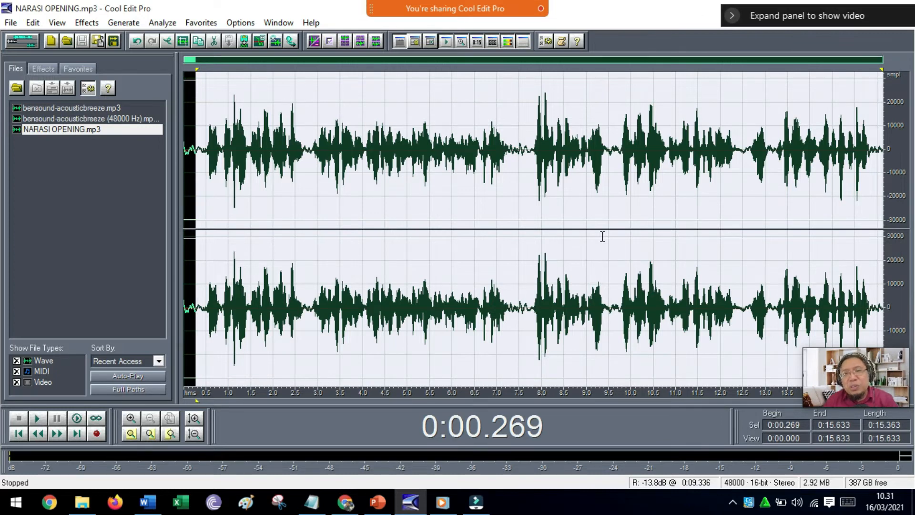
Reopen the Pitch Bender, flatten its curve, raise only the start point to about 7 semitones and preview the narration.
click(86, 22)
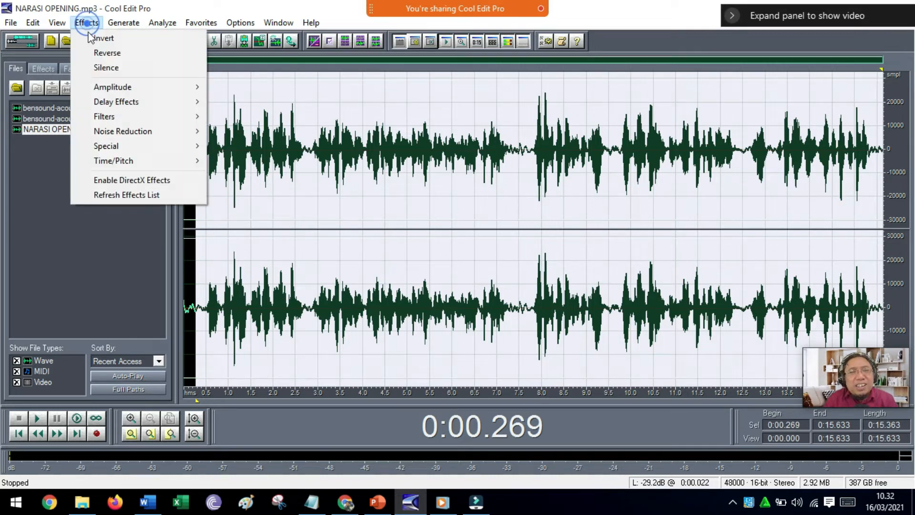
mouse_move(195, 161)
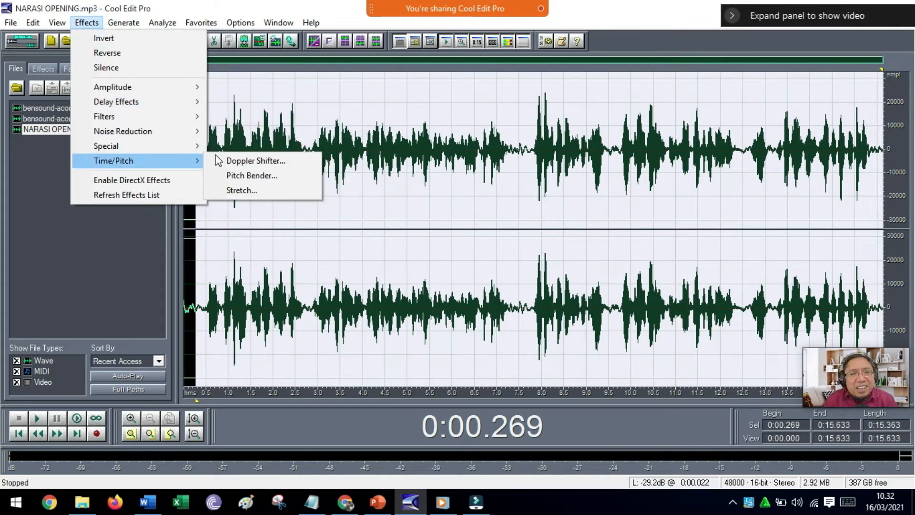
click(244, 177)
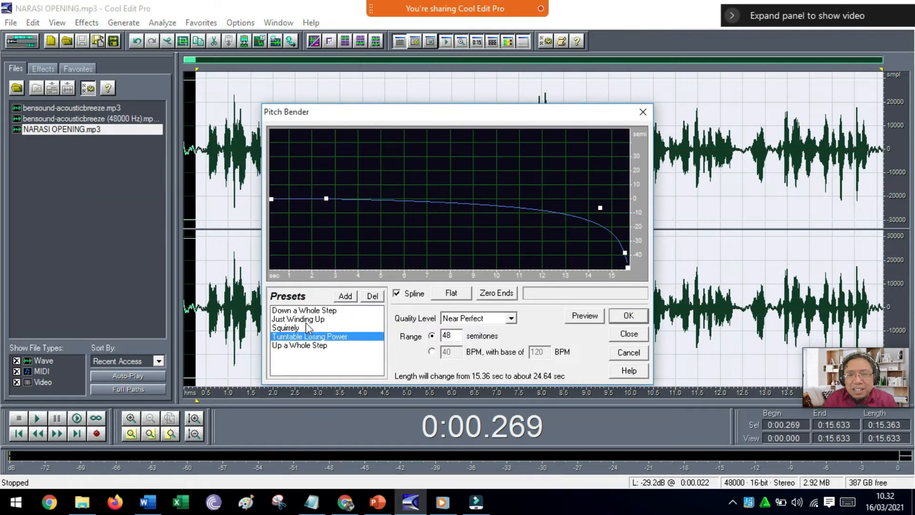
click(460, 295)
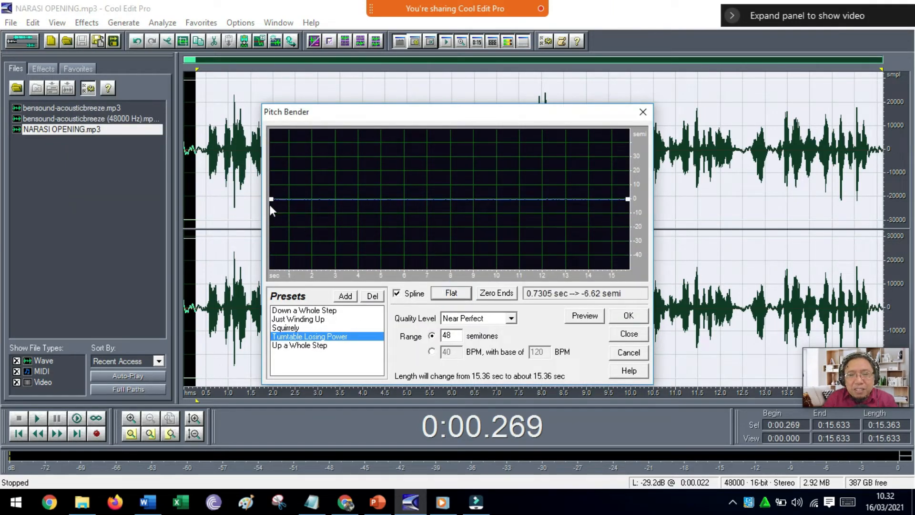
drag(269, 199, 272, 189)
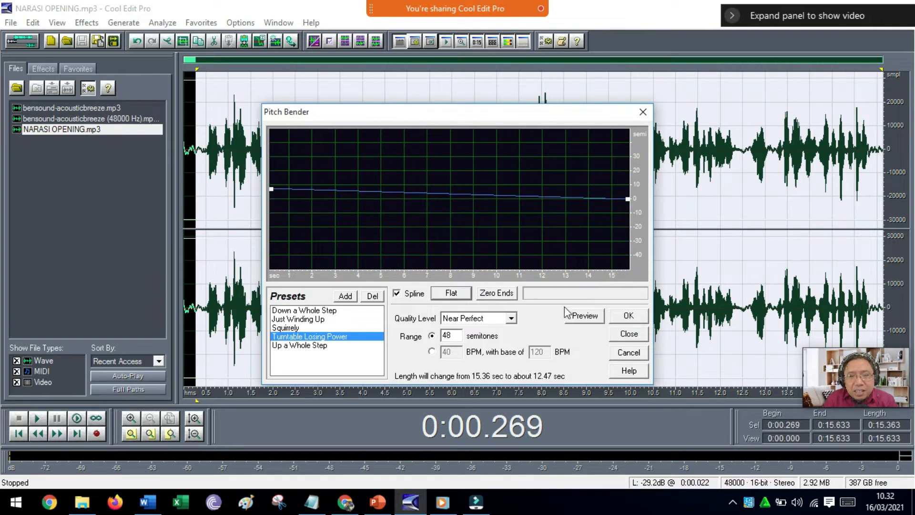
click(577, 316)
Raise the pitch curve's start to about 9 semitones and its end to about 6 semitones, and apply the bend.
drag(628, 198, 629, 195)
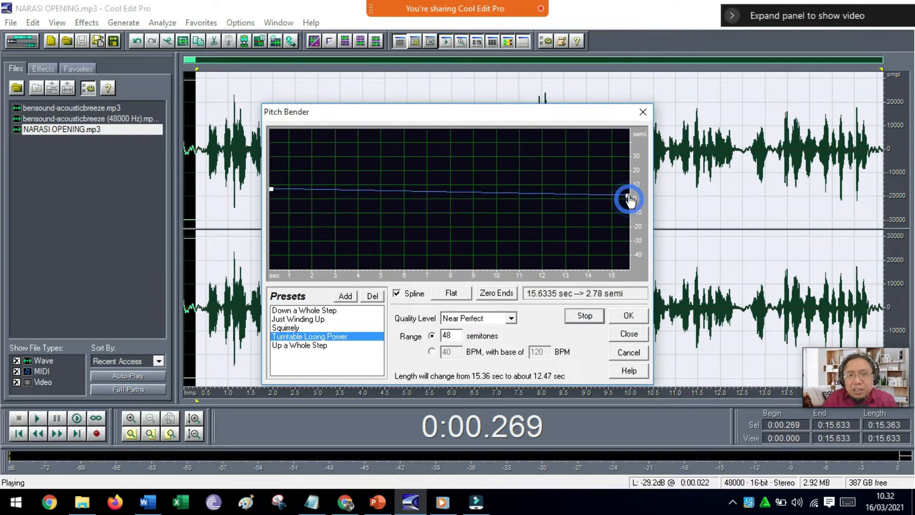
click(270, 190)
drag(271, 190, 270, 185)
drag(627, 195, 630, 190)
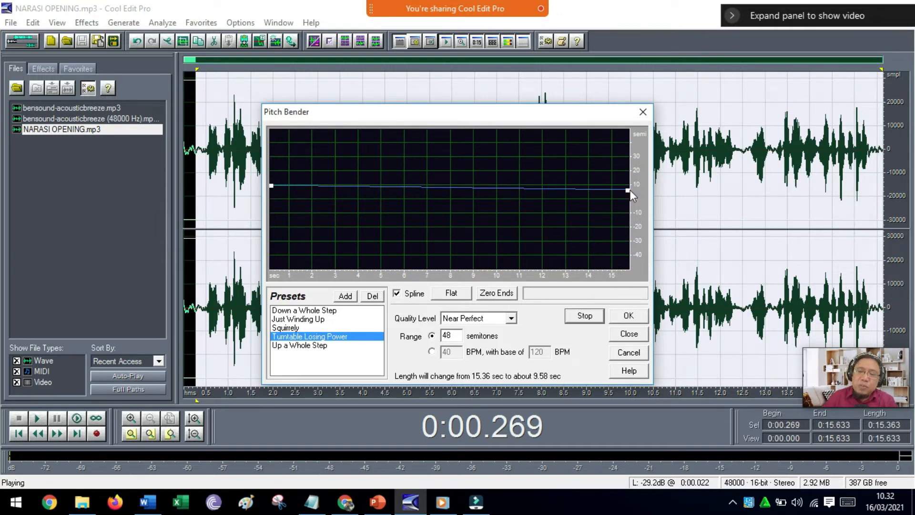
click(629, 319)
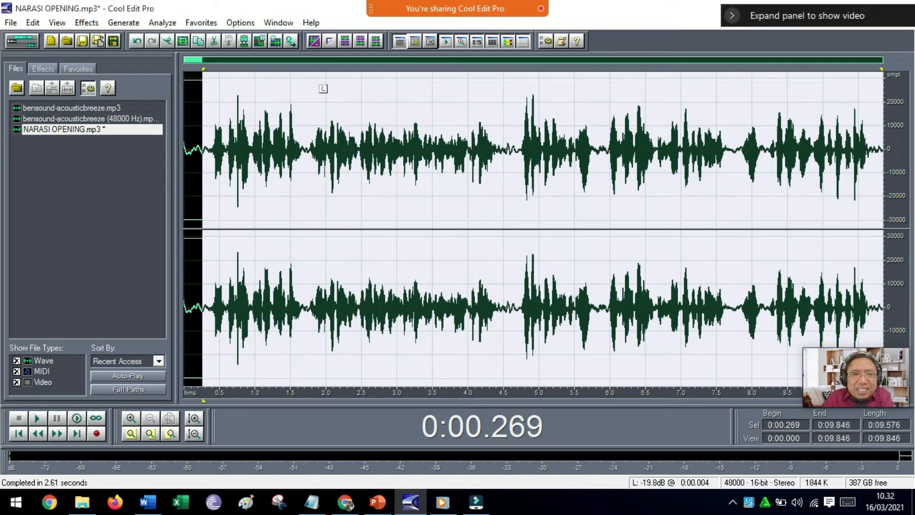
Undo the pitch bend and one earlier narration edit, and extend the end of the Track 1 clip in the multitrack session to its full length.
key(ctrl+s)
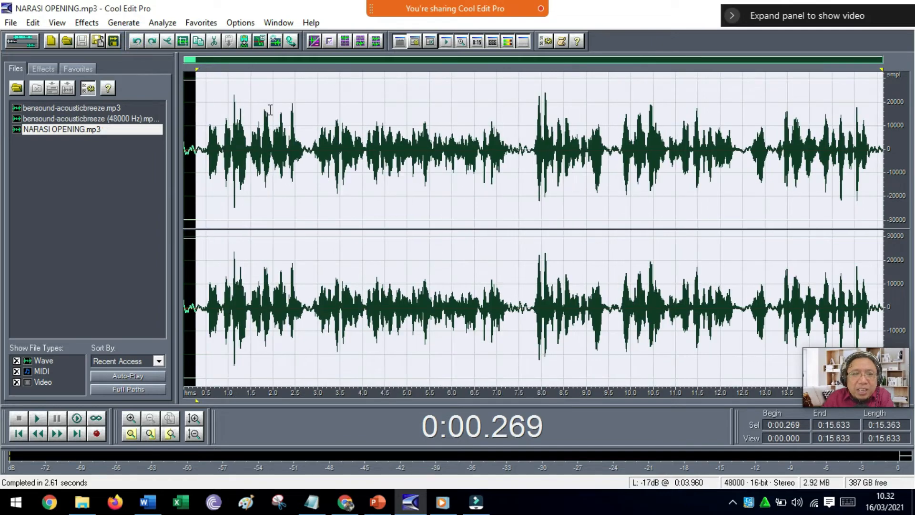
click(17, 40)
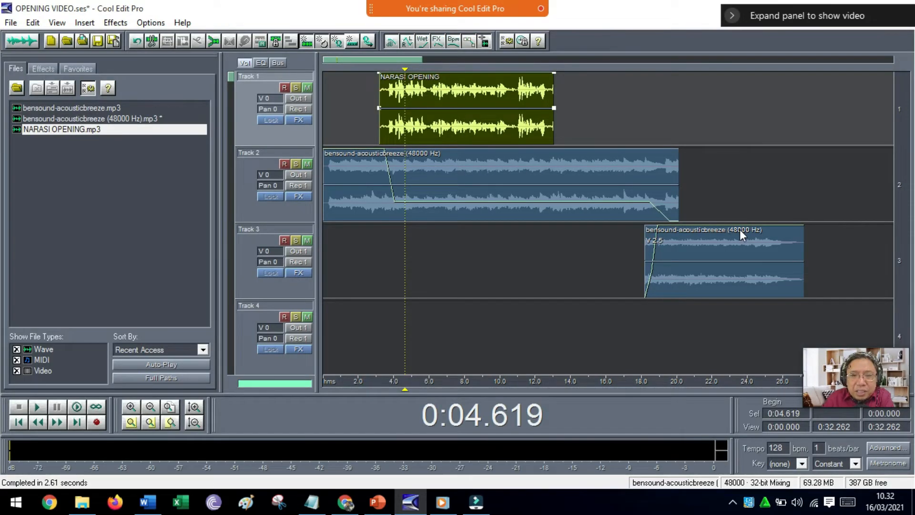
double_click(553, 93)
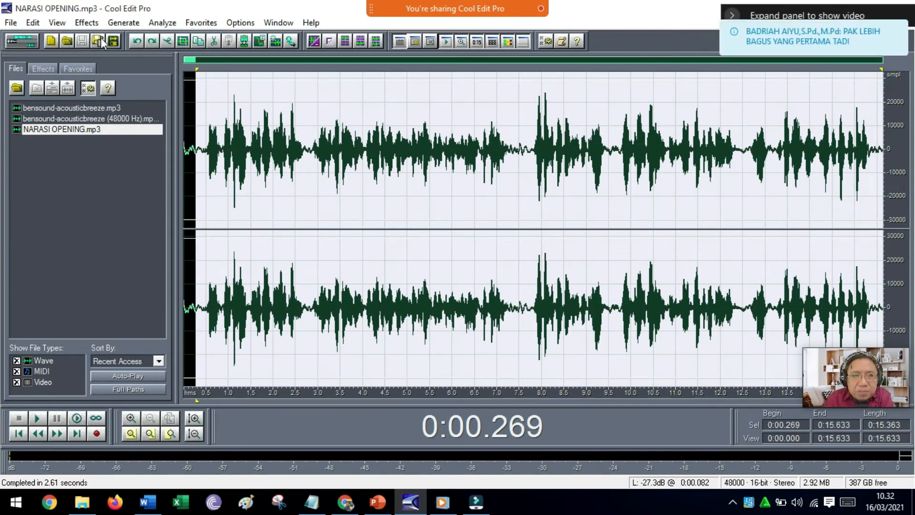
click(138, 42)
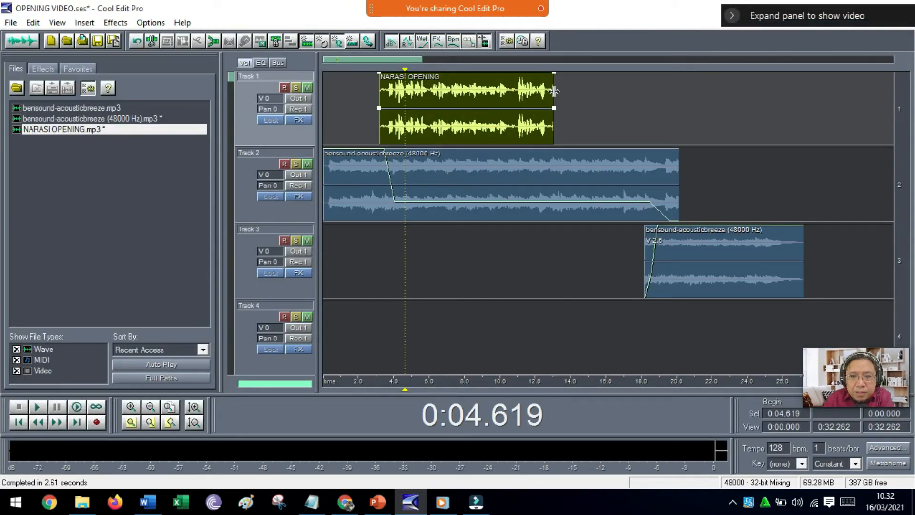
drag(647, 92, 665, 92)
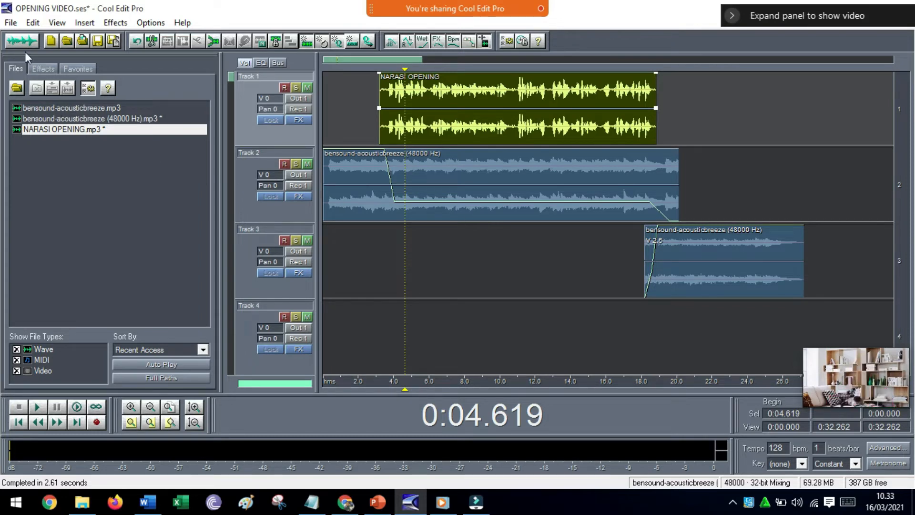
Mix down all waves of the session to a new stereo file.
click(33, 23)
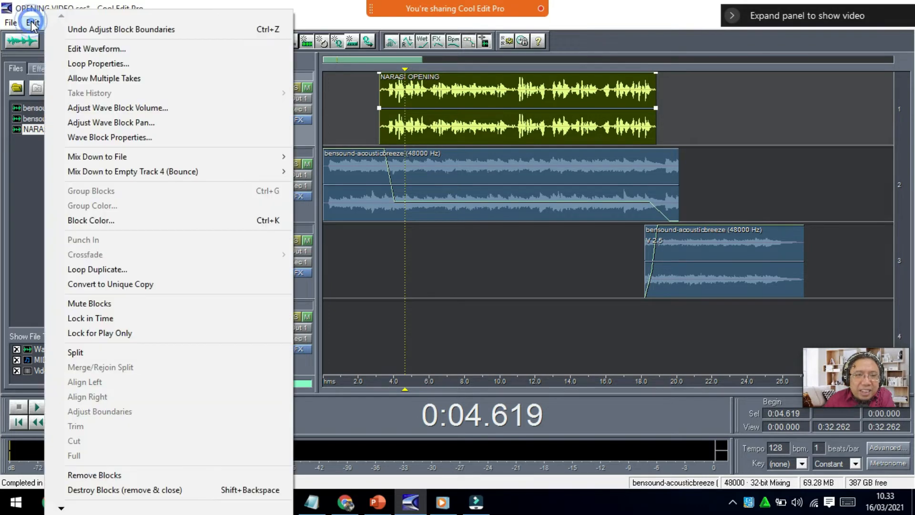
mouse_move(183, 156)
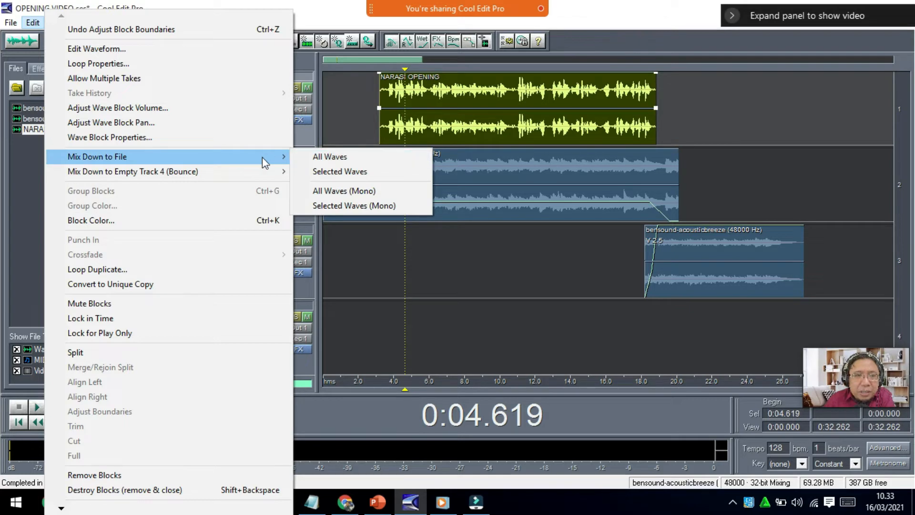
click(327, 156)
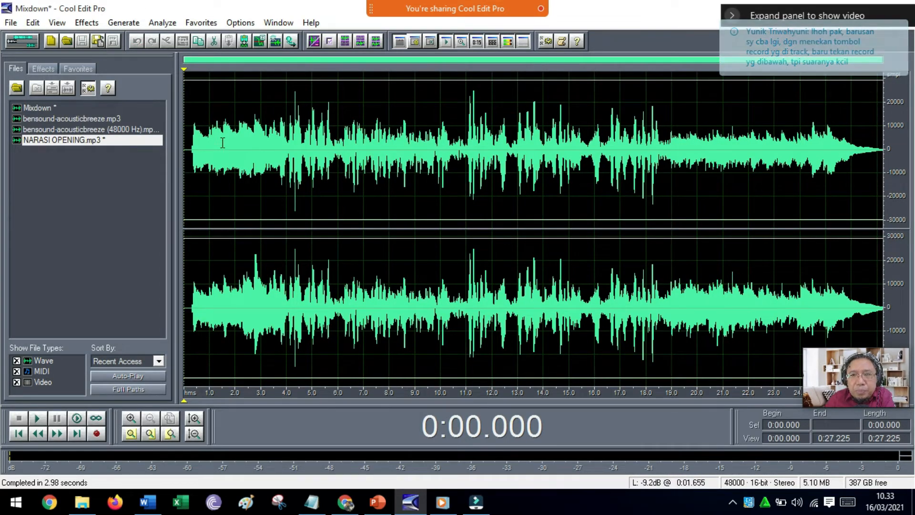
Start saving the mixdown under a new name and choose the Desktop as its destination folder.
click(12, 24)
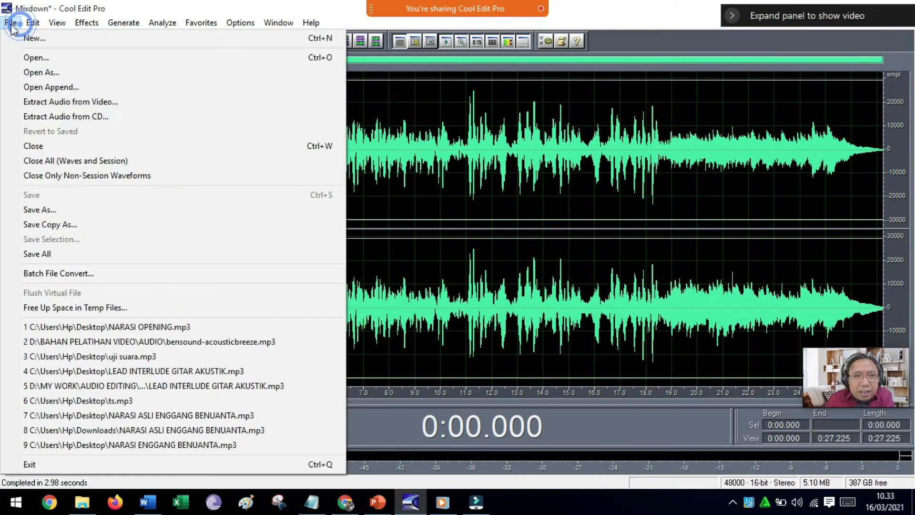
click(18, 209)
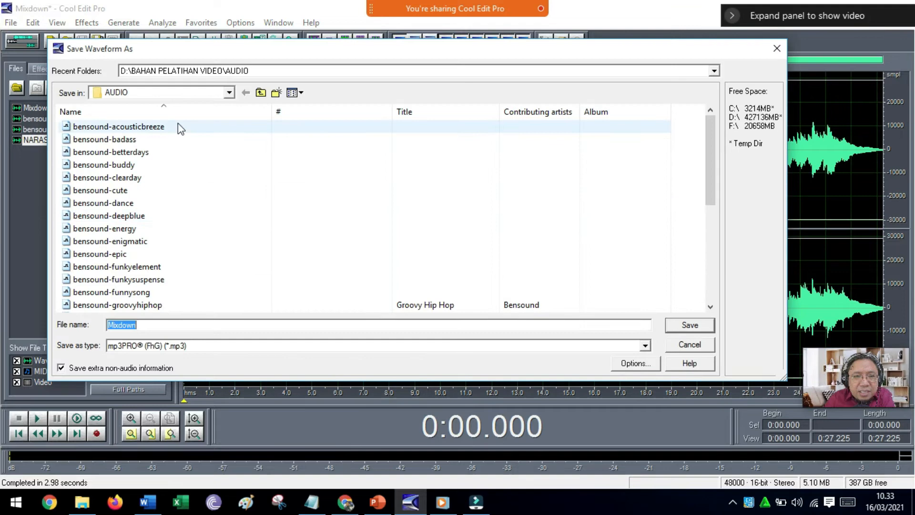
click(229, 93)
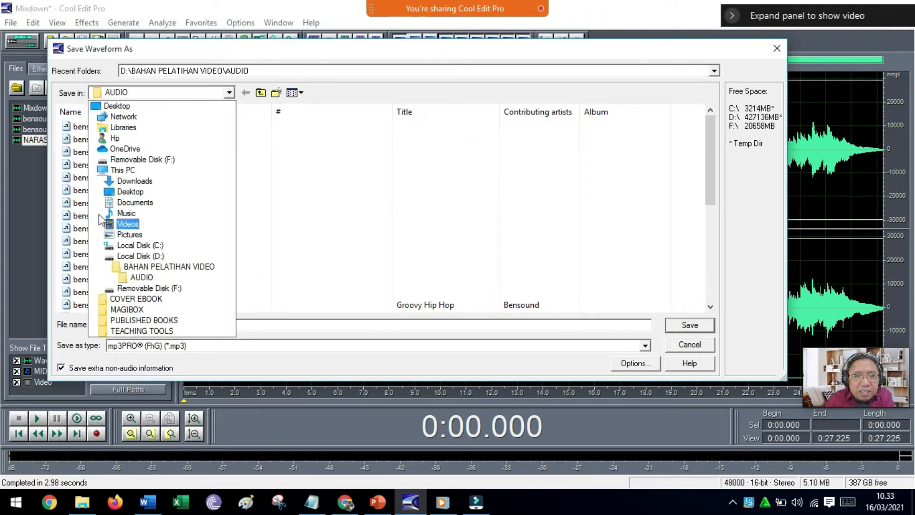
click(158, 260)
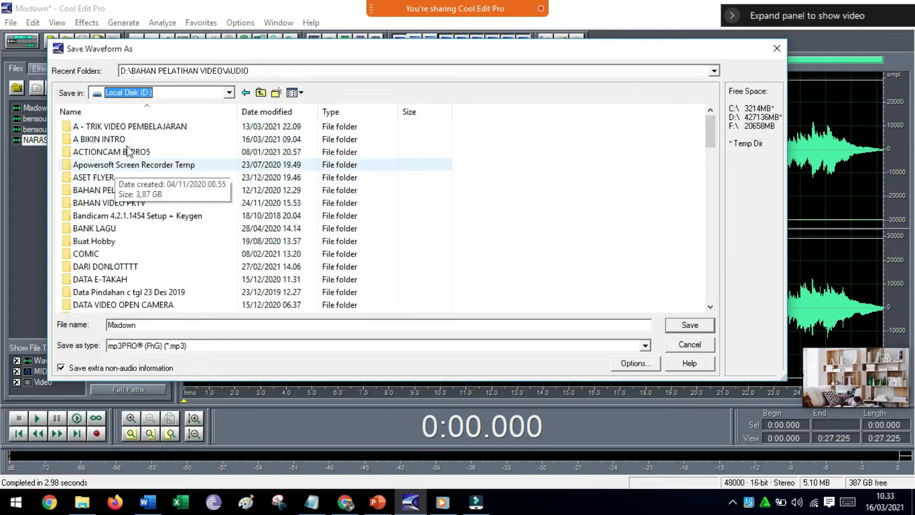
click(229, 93)
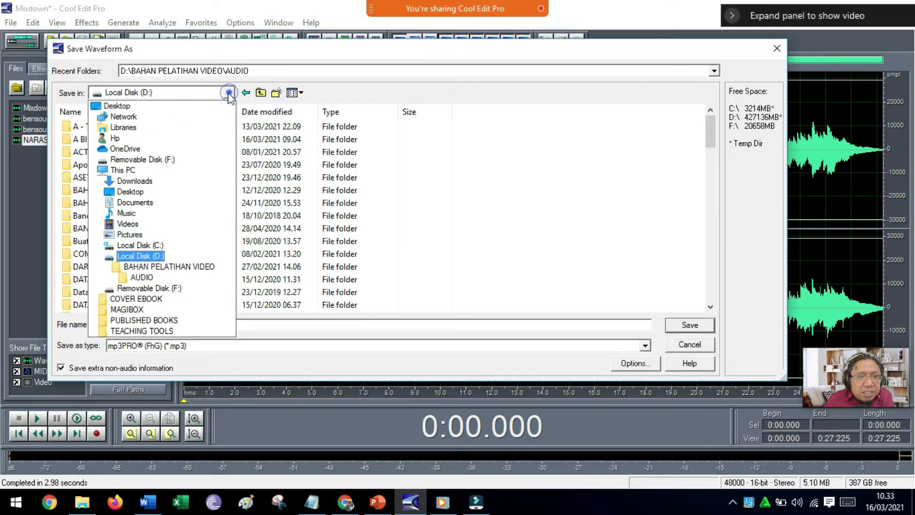
click(164, 107)
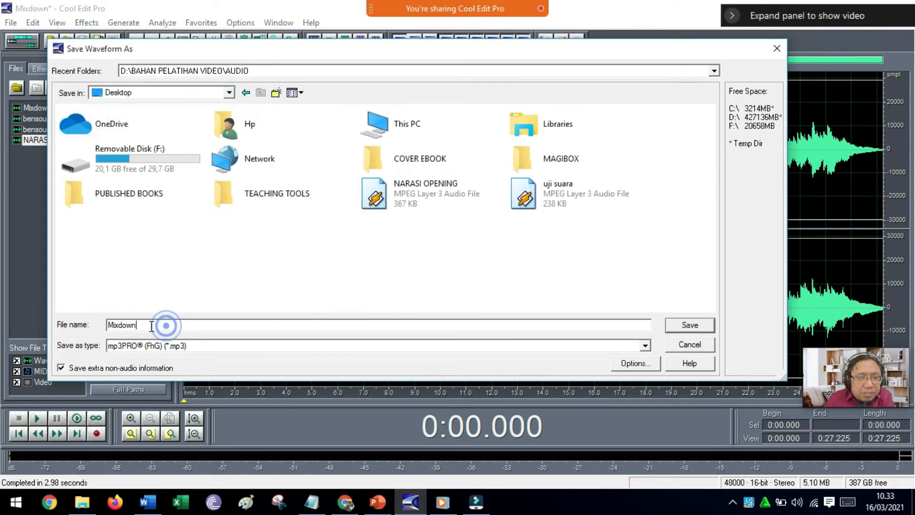
Name the mixdown file "MIX - OPENING VIDEO PEMBELAJARAN".
double_click(167, 325)
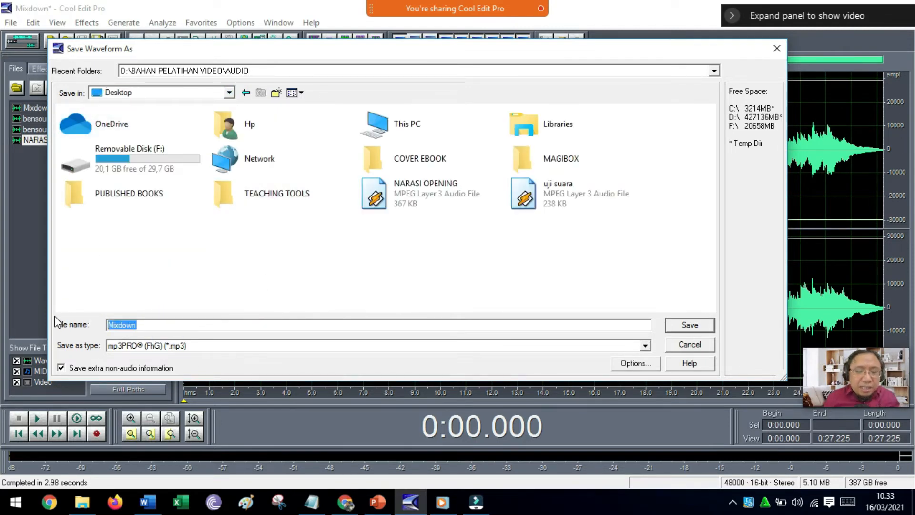
text(MI)
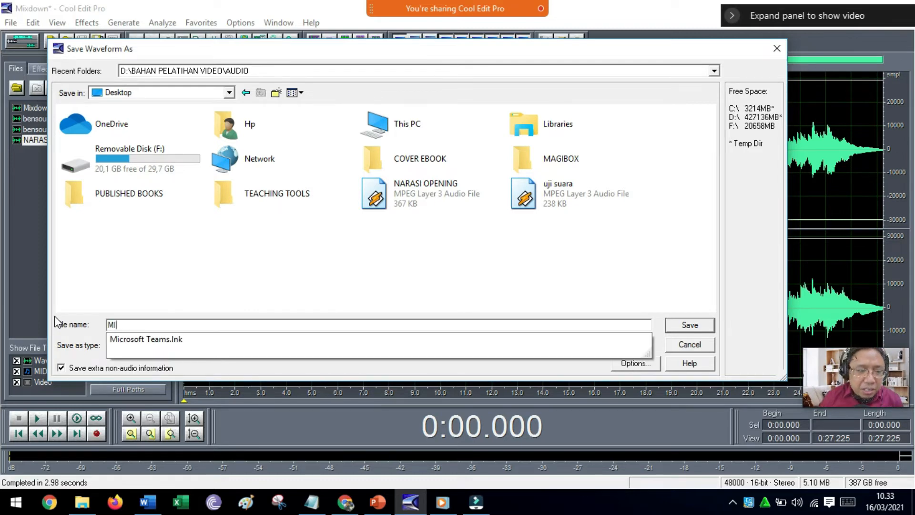
text(X - OPENI)
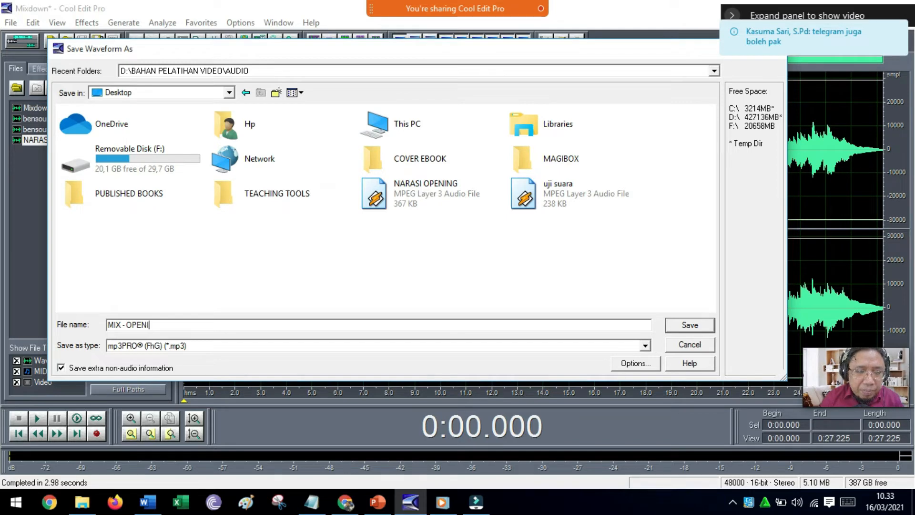
text(NG VIDEO PEMBELAJARAN)
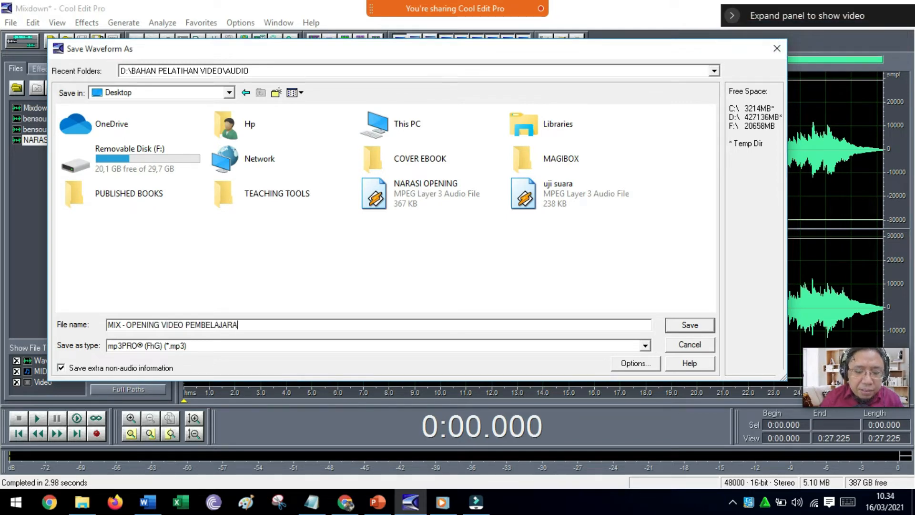
Save the mixdown to the Desktop as an mp3PRO file and play it from near its beginning.
click(685, 328)
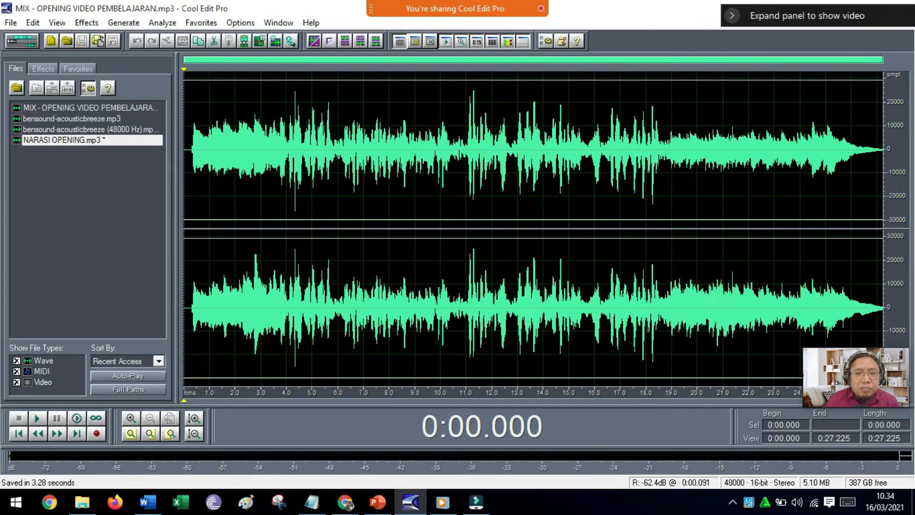
click(187, 300)
key(space)
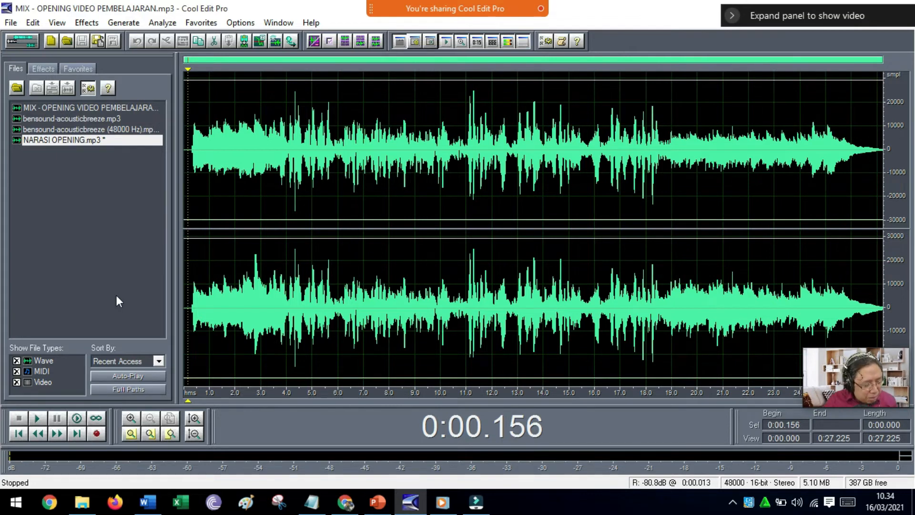
Stop sharing Cool Edit Pro and return to the Cisco Webex meeting window.
mouse_move(415, 1)
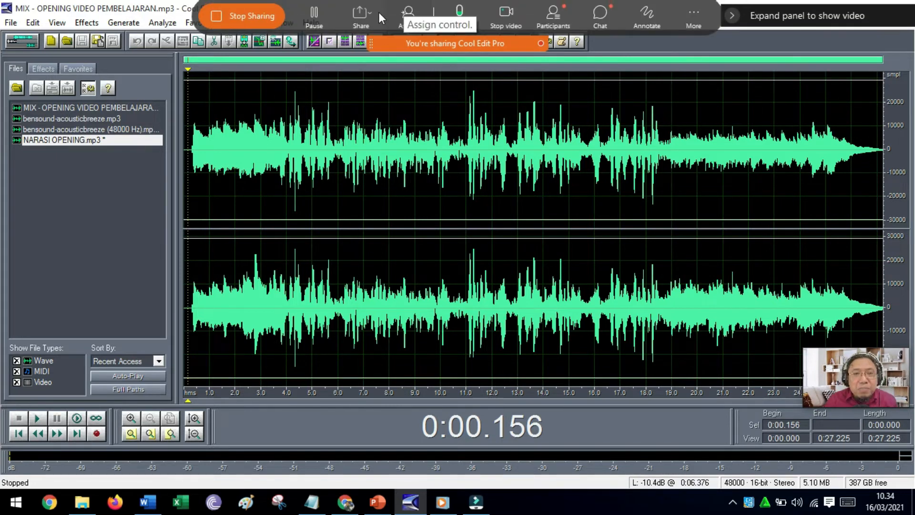
click(236, 20)
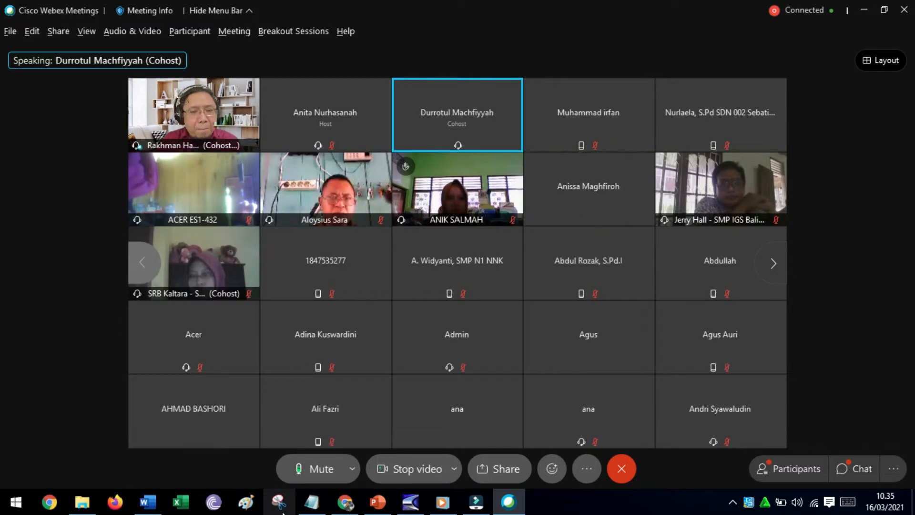
Look through the first pages of meeting participants and open the meeting chat.
click(772, 264)
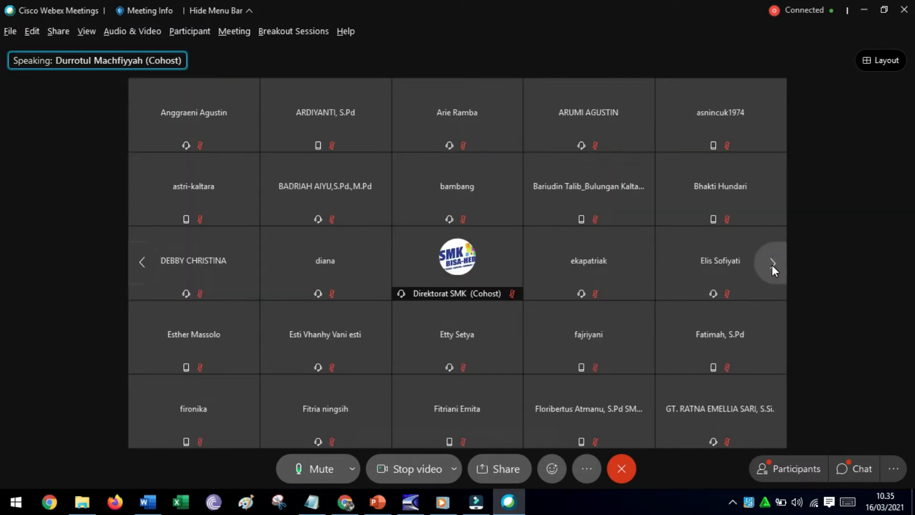
click(773, 263)
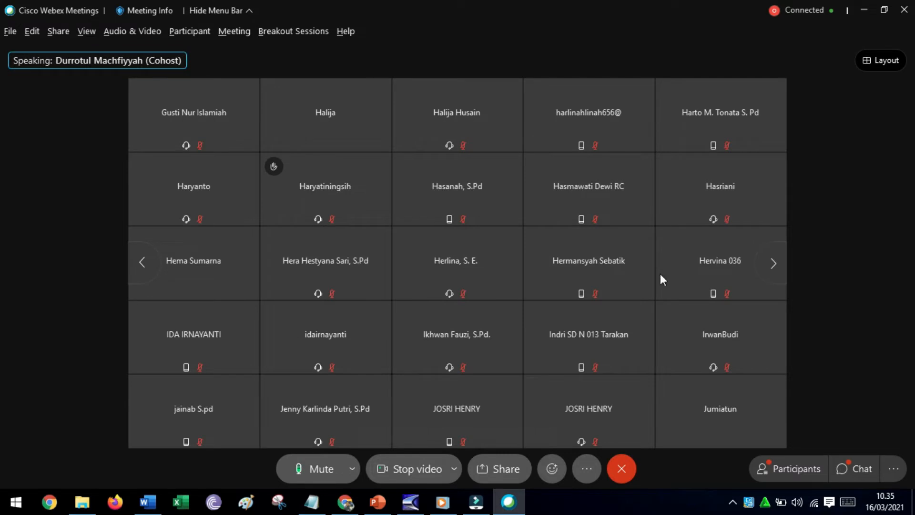
click(141, 267)
click(142, 266)
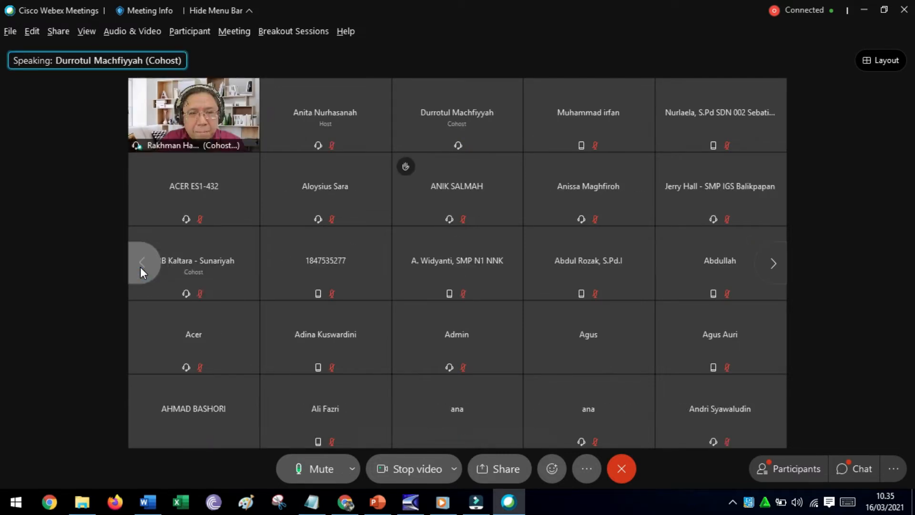
click(843, 469)
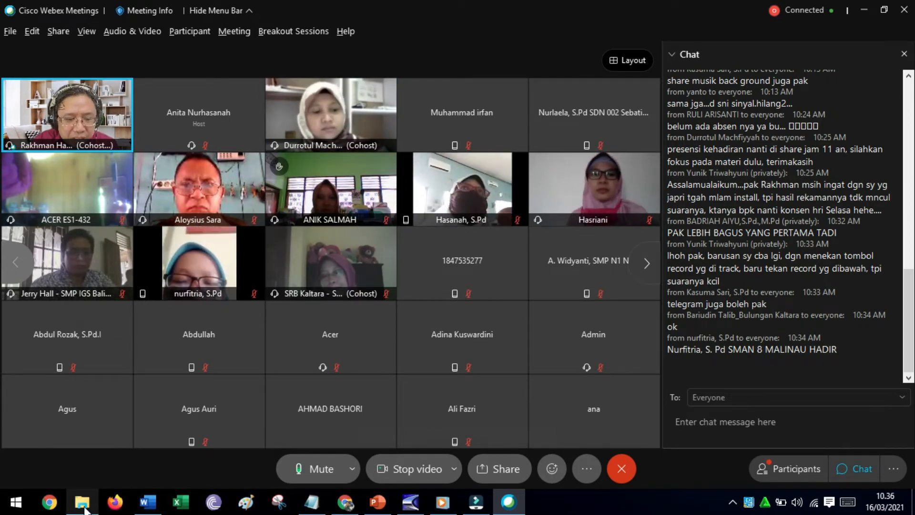
Check the learning video script in Word and share the Microsoft Word window with the Webex meeting.
click(148, 503)
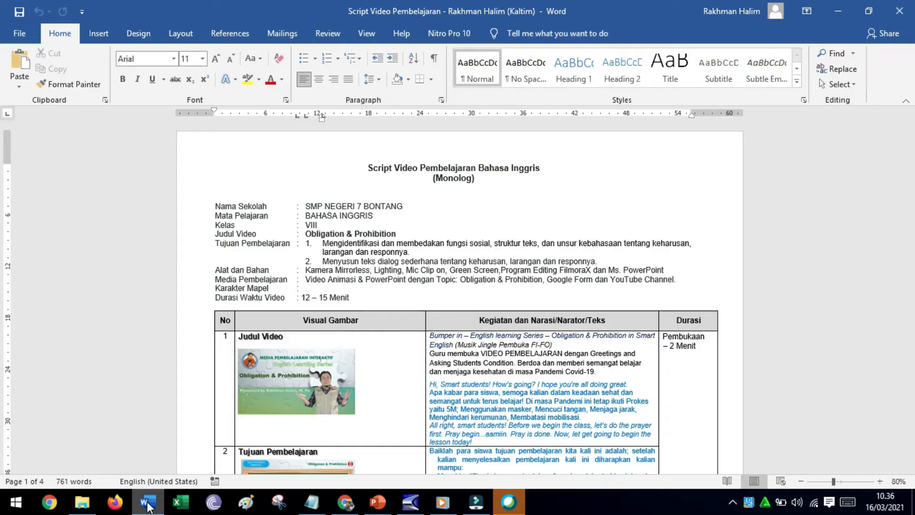
click(148, 502)
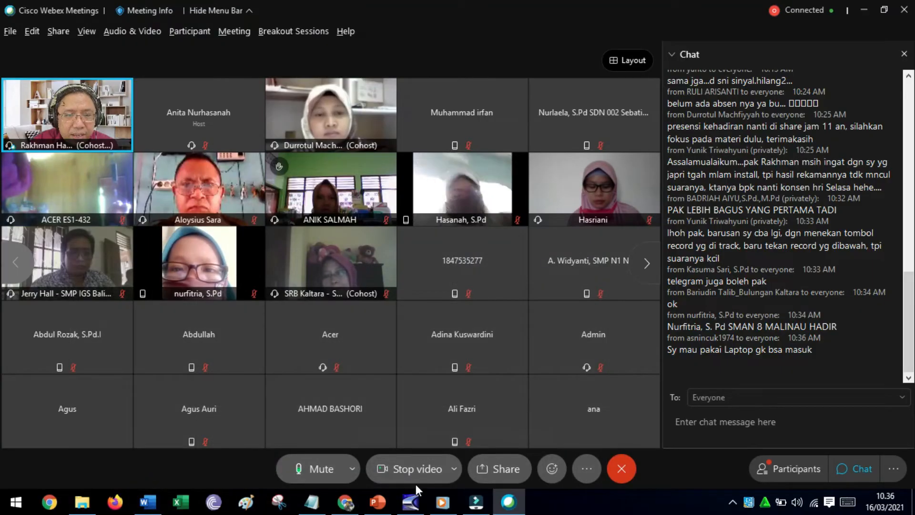
click(511, 469)
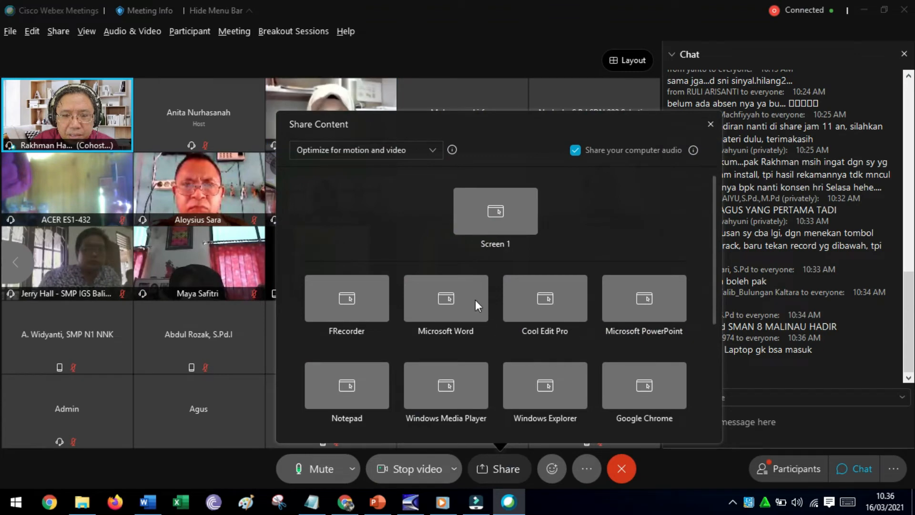
mouse_move(473, 296)
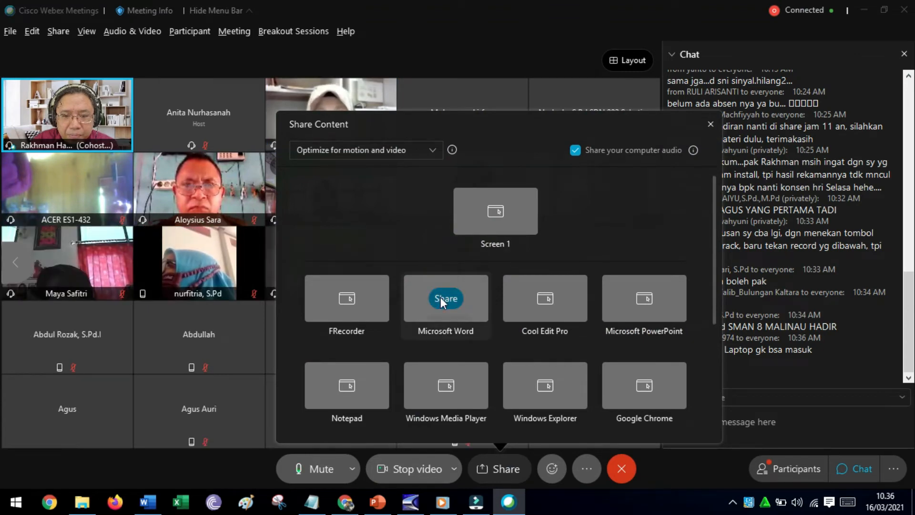
click(440, 296)
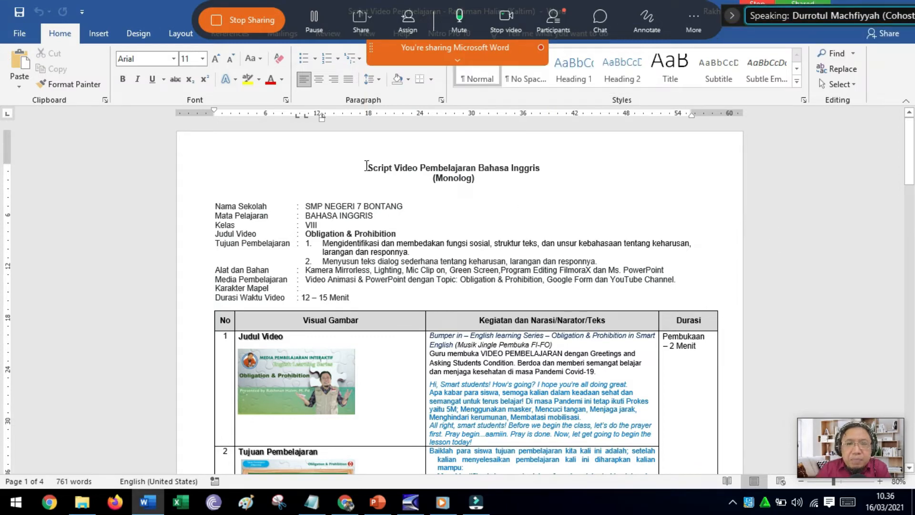
Highlight the script's two-line title and examine the lesson details and the first rows of the scene table.
drag(365, 165, 545, 177)
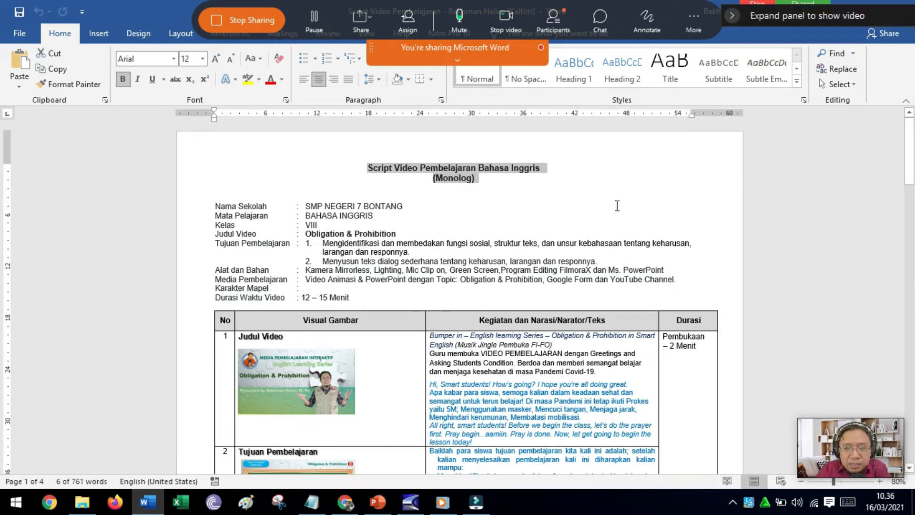
scroll(617, 205, down, 1)
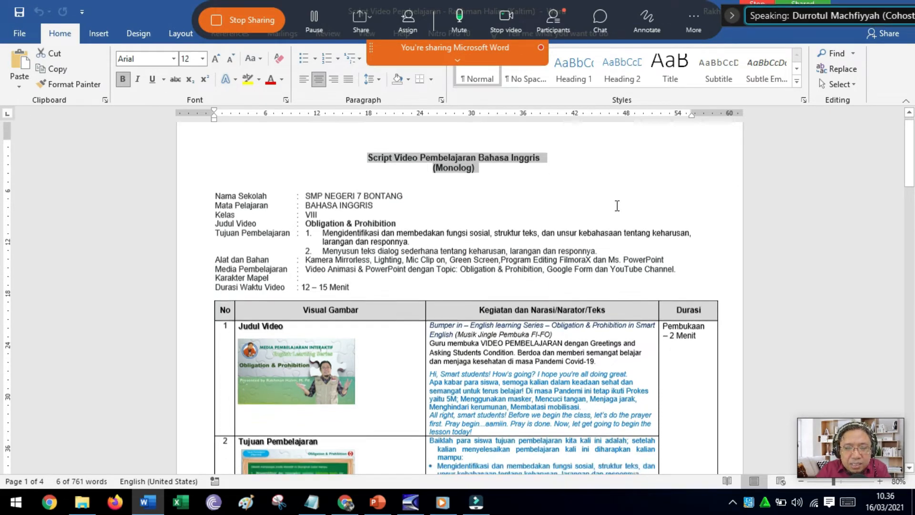
scroll(617, 206, down, 1)
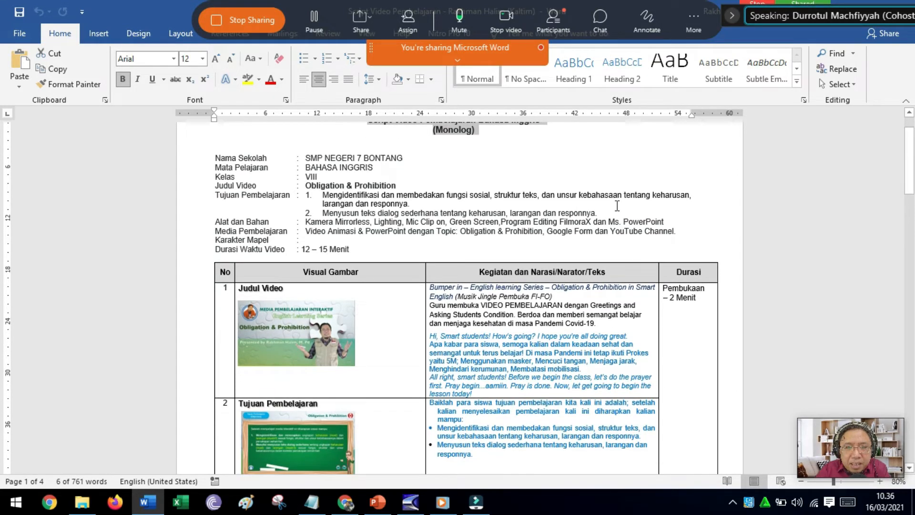